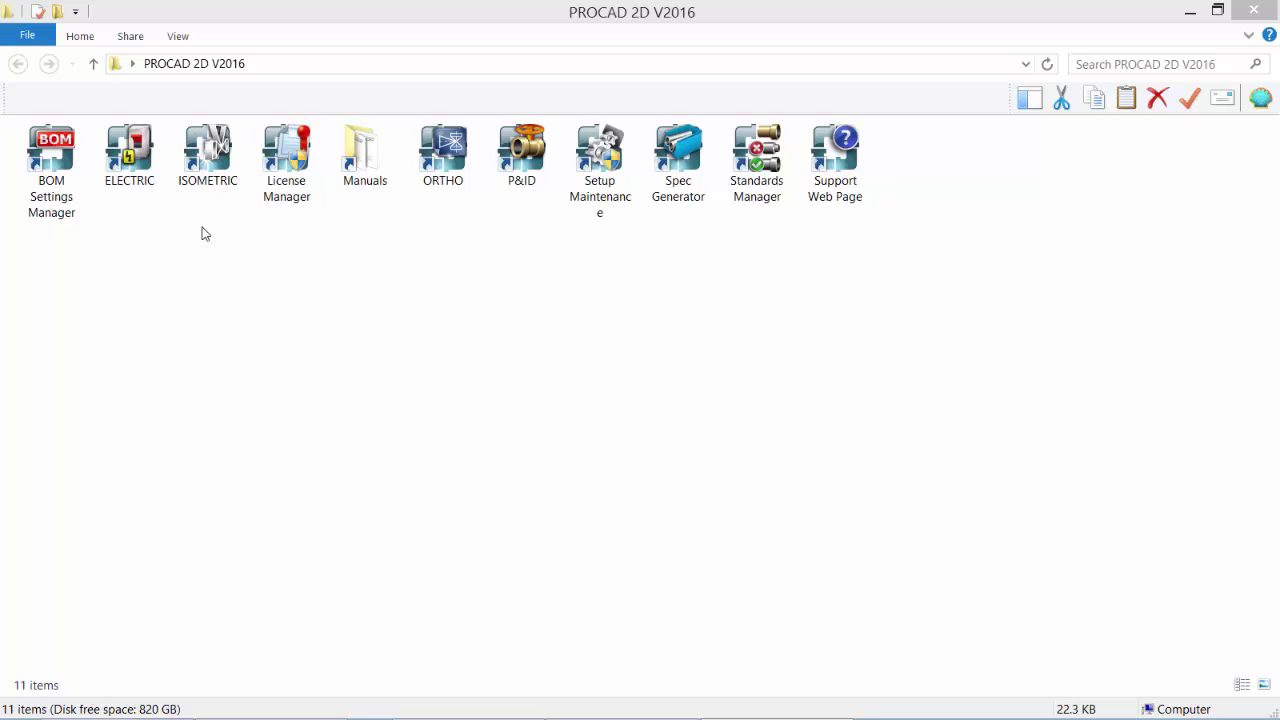
- Start PROCAD Isometric in AutoCAD from the ISOMETRIC shortcut in PROCAD 2D V2016
{"action": "left_click", "coordinate": [208, 172]}
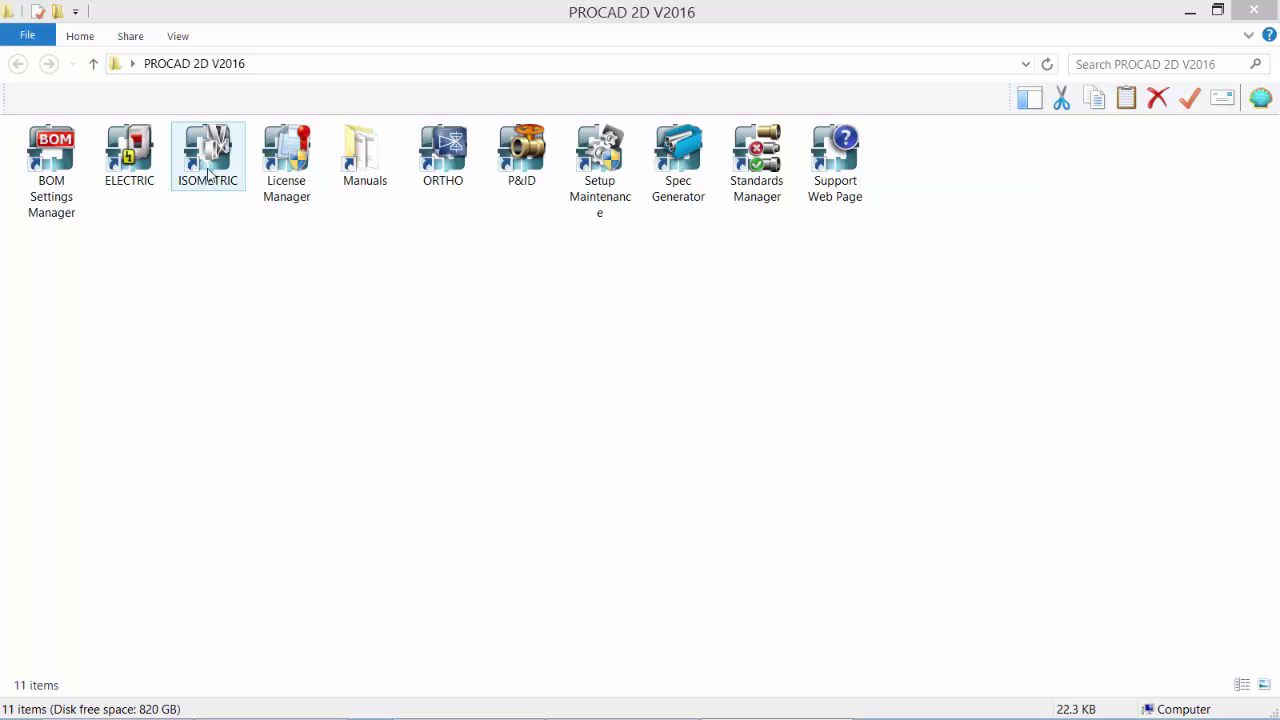
{"action": "double_click", "coordinate": [208, 156]}
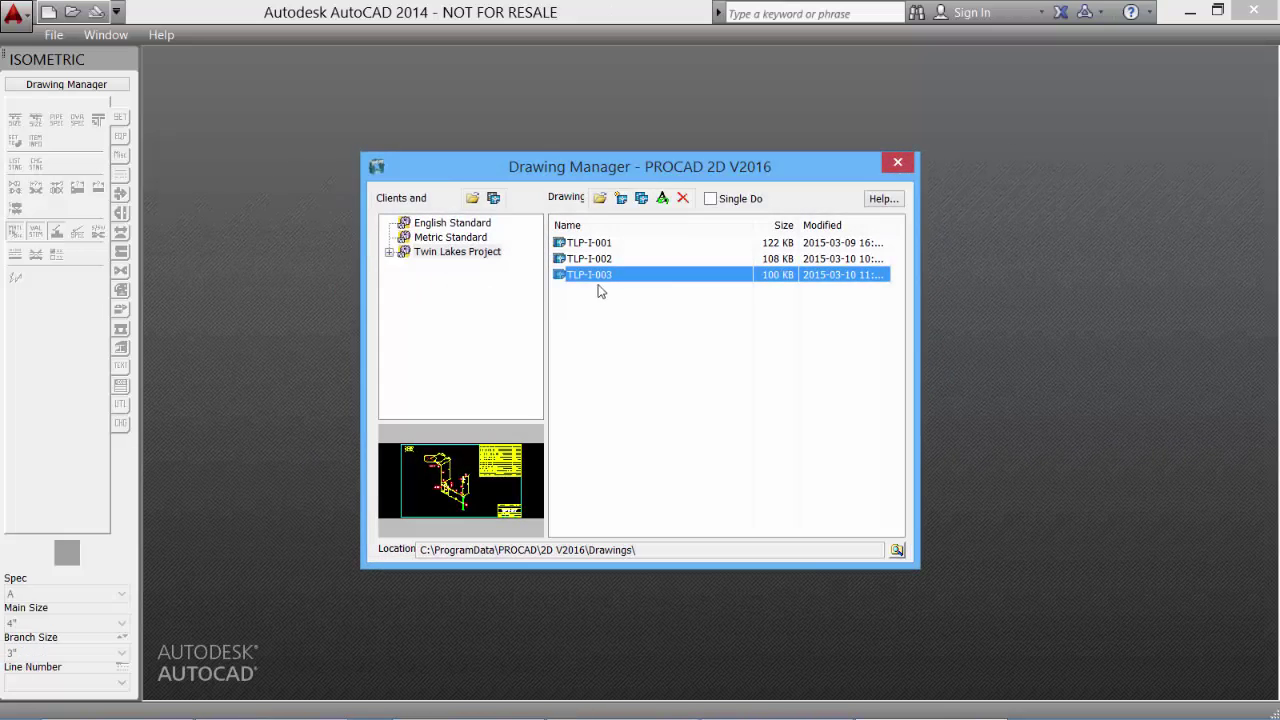
- Create drawing TLP-I-004 under Twin Lakes Project in the Drawing Manager and open it
{"action": "left_click", "coordinate": [452, 239]}
{"action": "left_click", "coordinate": [452, 224]}
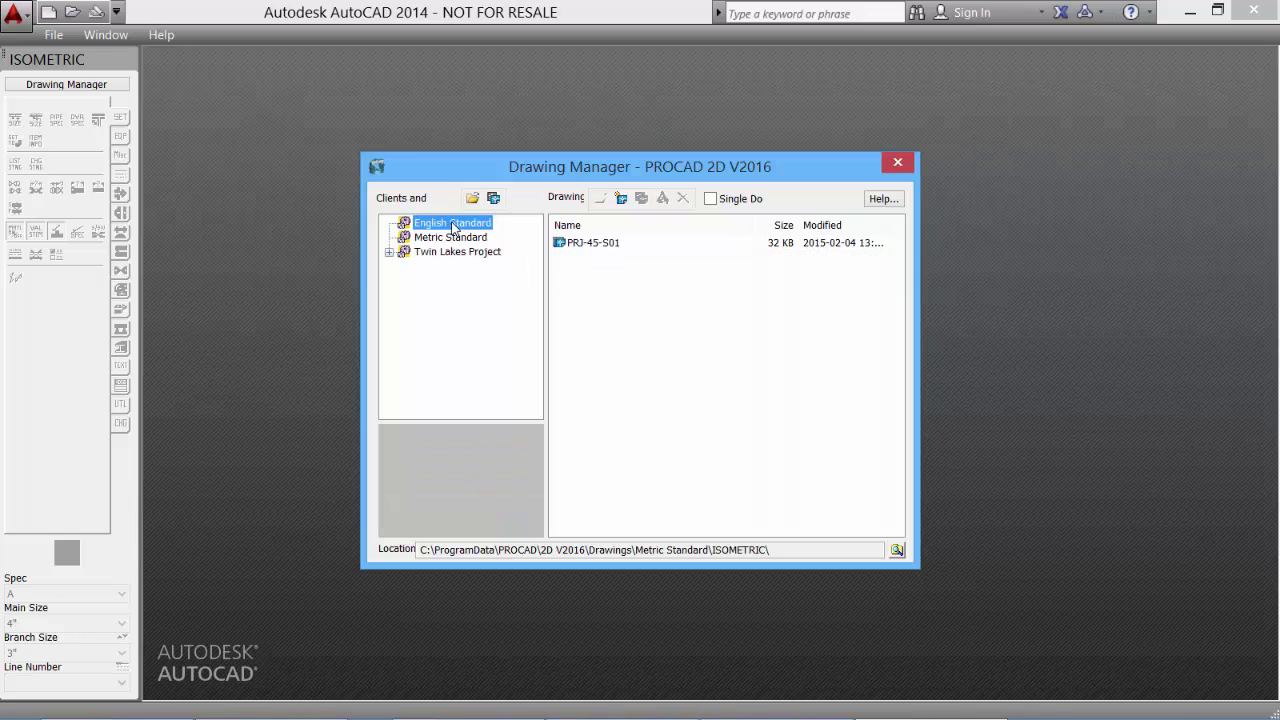
{"action": "left_click", "coordinate": [445, 252]}
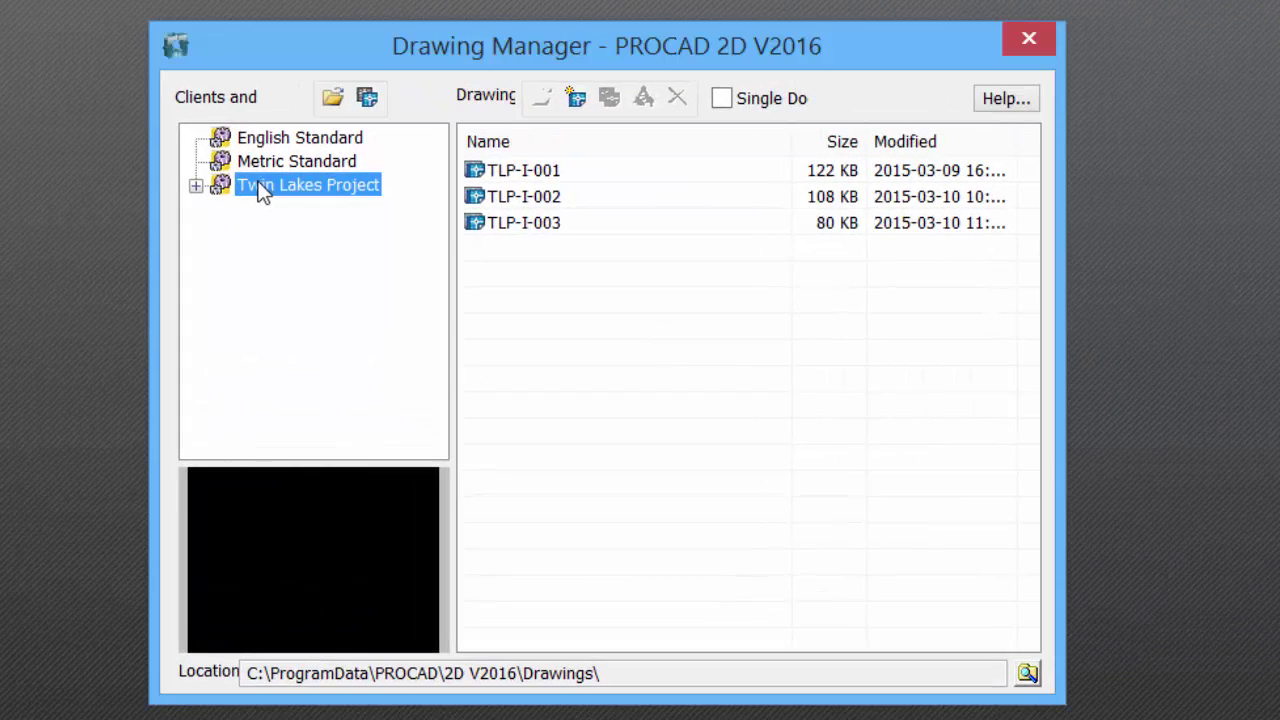
{"action": "left_click", "coordinate": [577, 97]}
{"action": "type", "text": "TLP-I-0"}
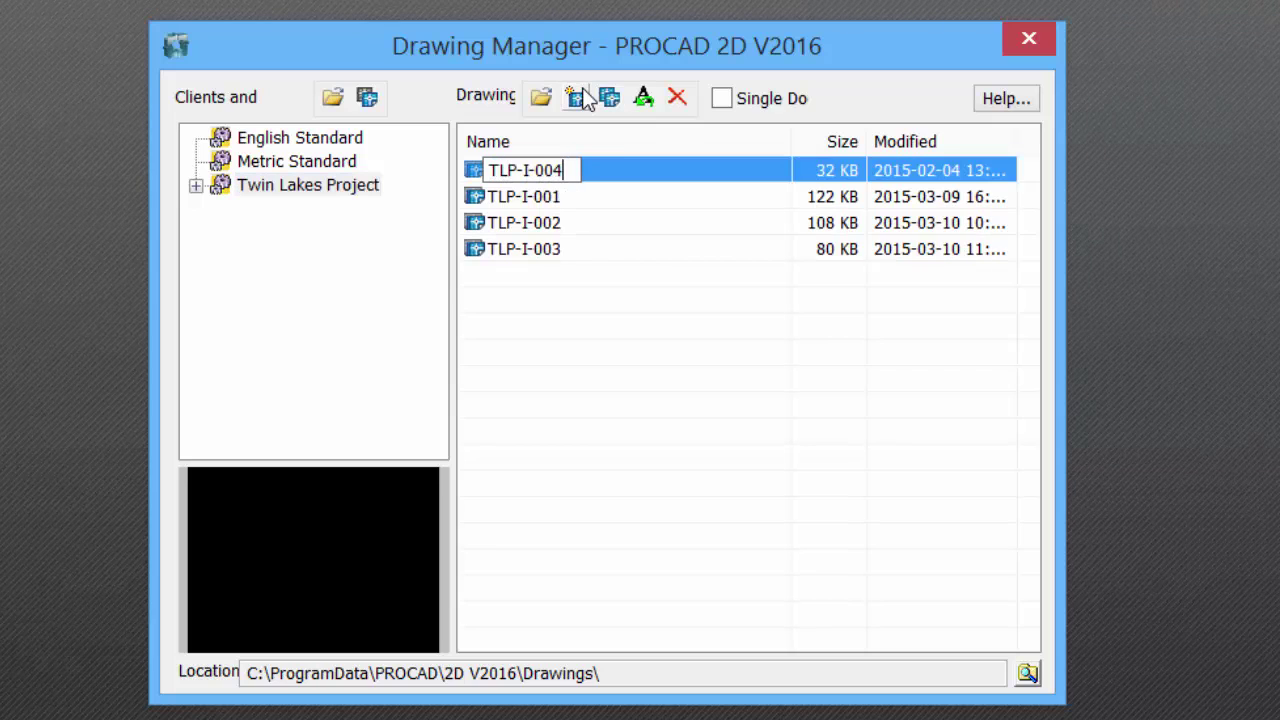
{"action": "type", "text": "04"}
{"action": "key", "text": "Return"}
{"action": "double_click", "coordinate": [513, 250]}
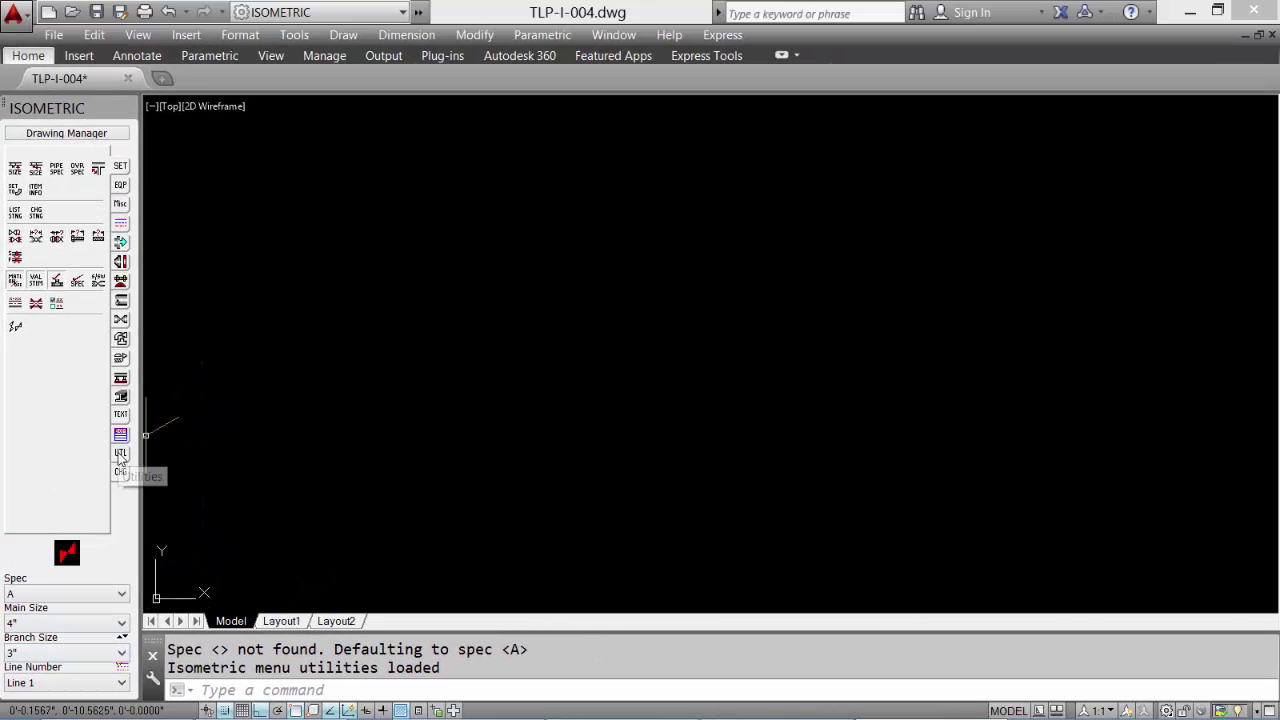
- Insert a B 11" x 17" drawing border from the utilities tools
{"action": "left_click", "coordinate": [120, 453]}
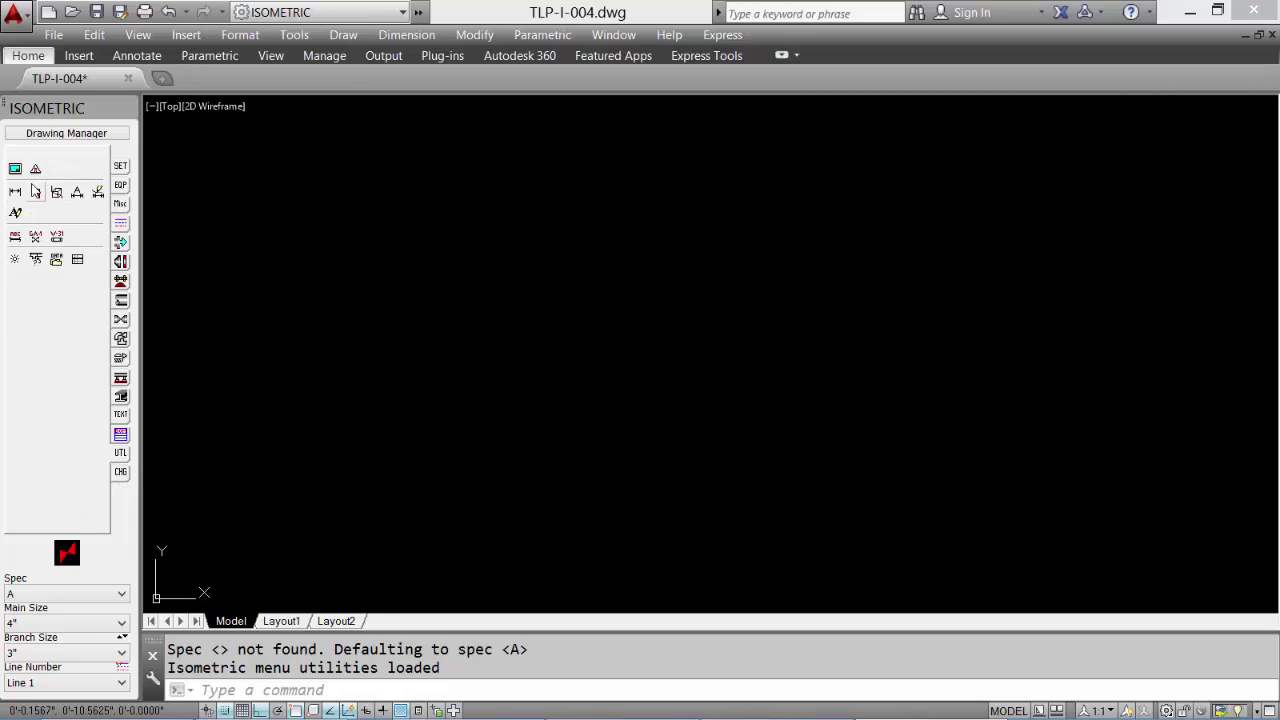
{"action": "left_click", "coordinate": [15, 169]}
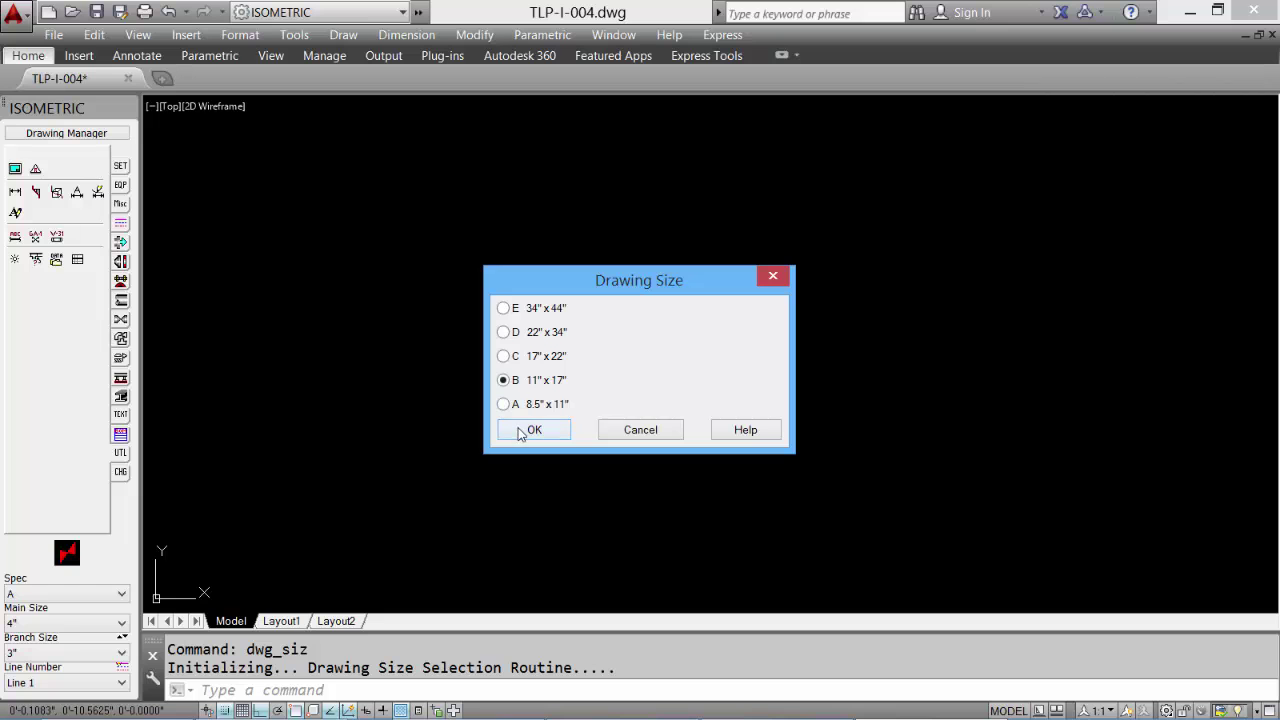
{"action": "left_click", "coordinate": [520, 431]}
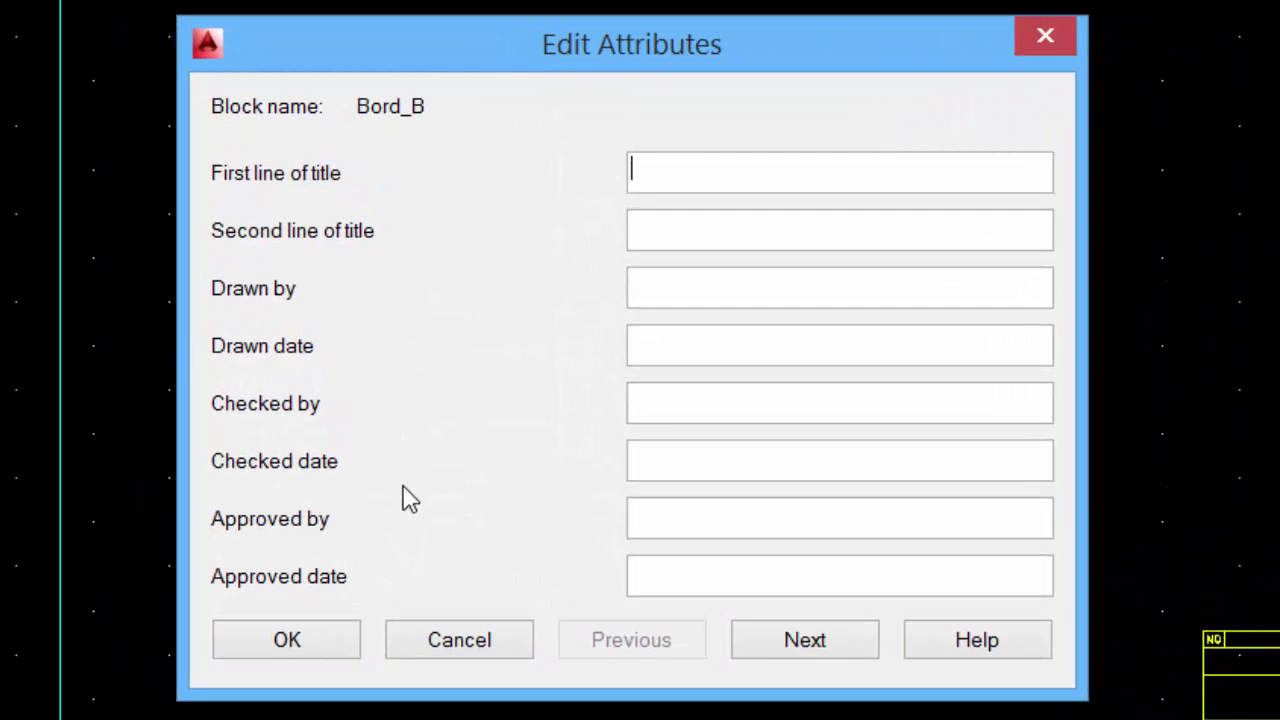
- Fill the title block with TWIN LAKES PROJECT, ISO - PL-103-4", drafter initials and date 15-03-11
{"action": "type", "text": "TWIN LAKES PROJECT"}
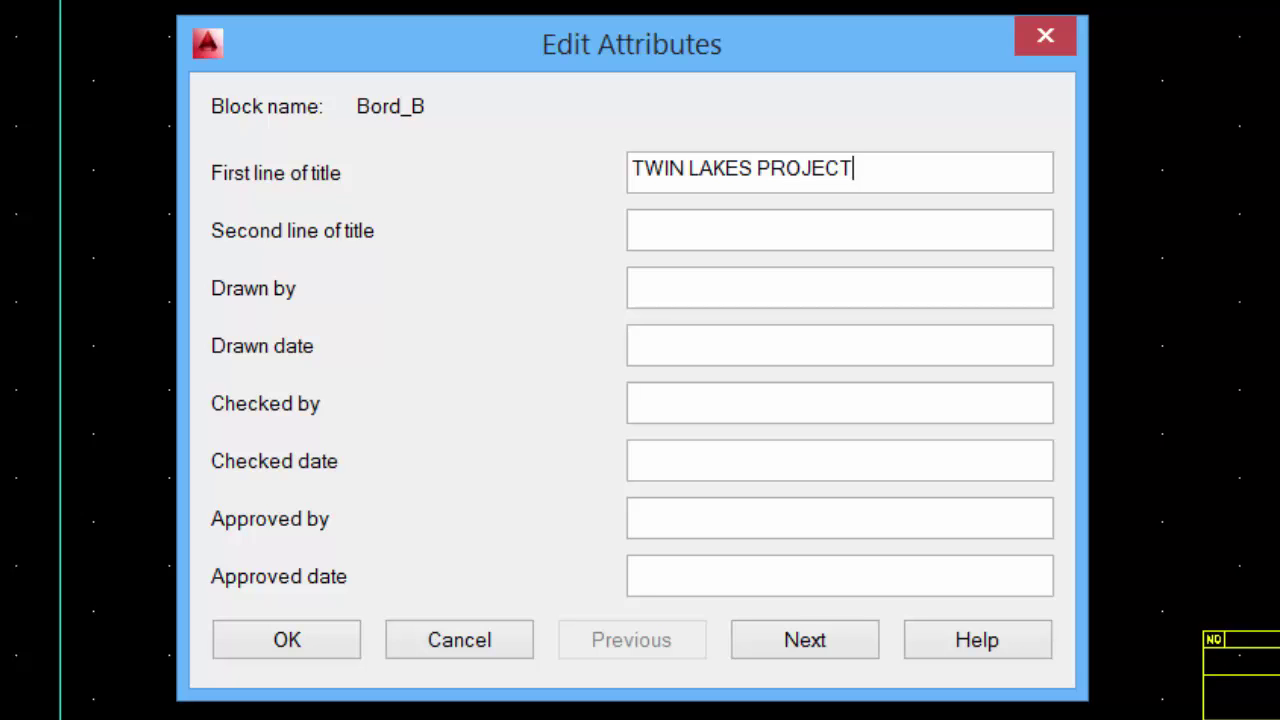
{"action": "key", "text": "Tab"}
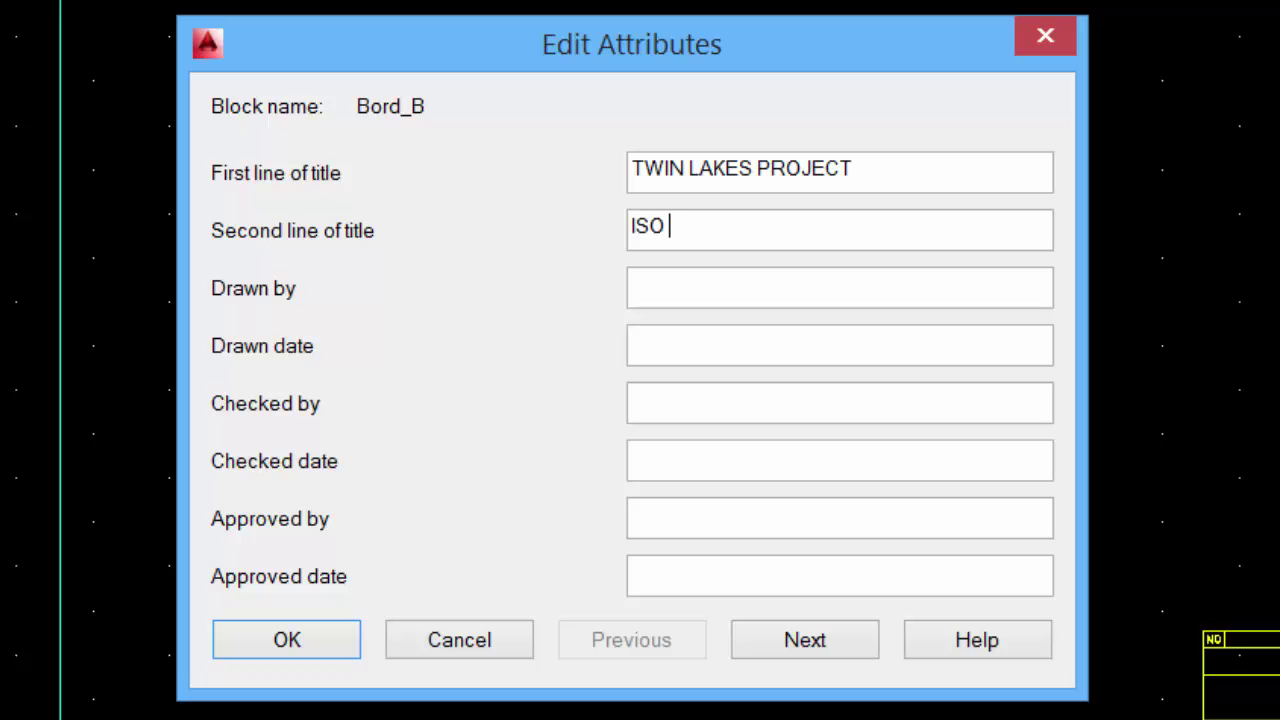
{"action": "type", "text": "ISO - PL-103-4\""}
{"action": "key", "text": "Tab"}
{"action": "type", "text": "TRC"}
{"action": "key", "text": "Tab"}
{"action": "type", "text": "15-03-11"}
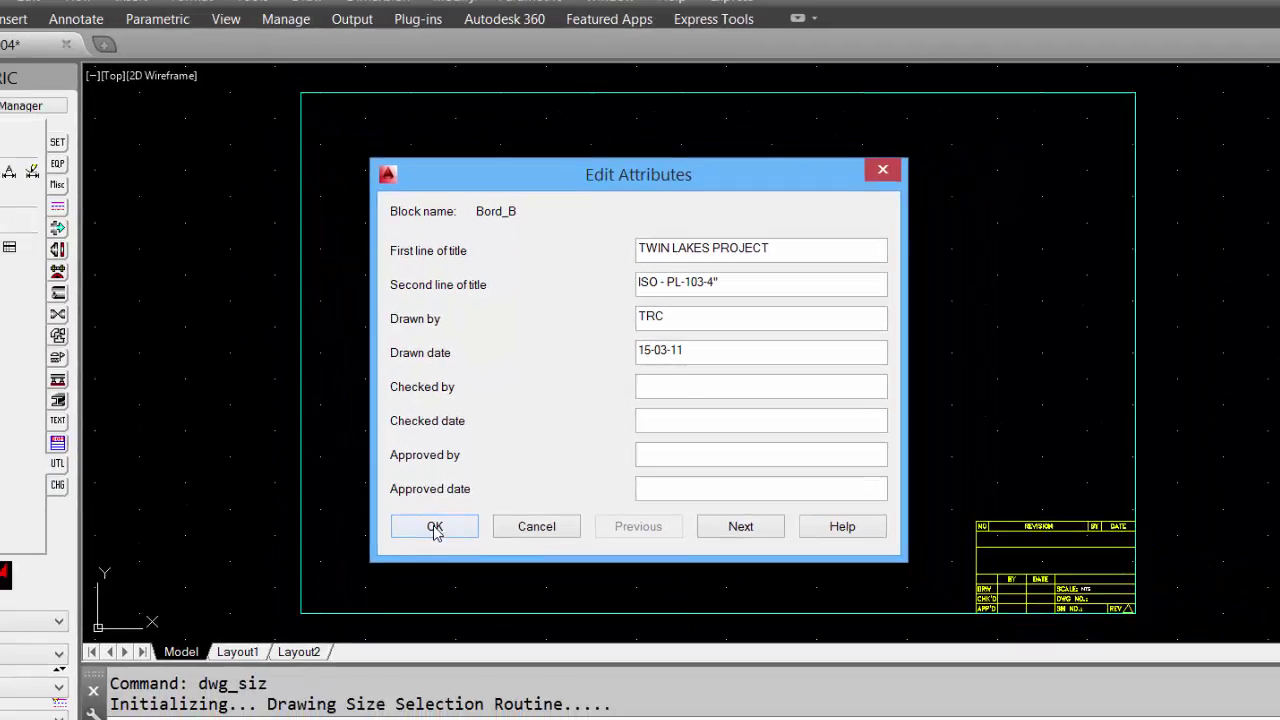
{"action": "left_click", "coordinate": [287, 640]}
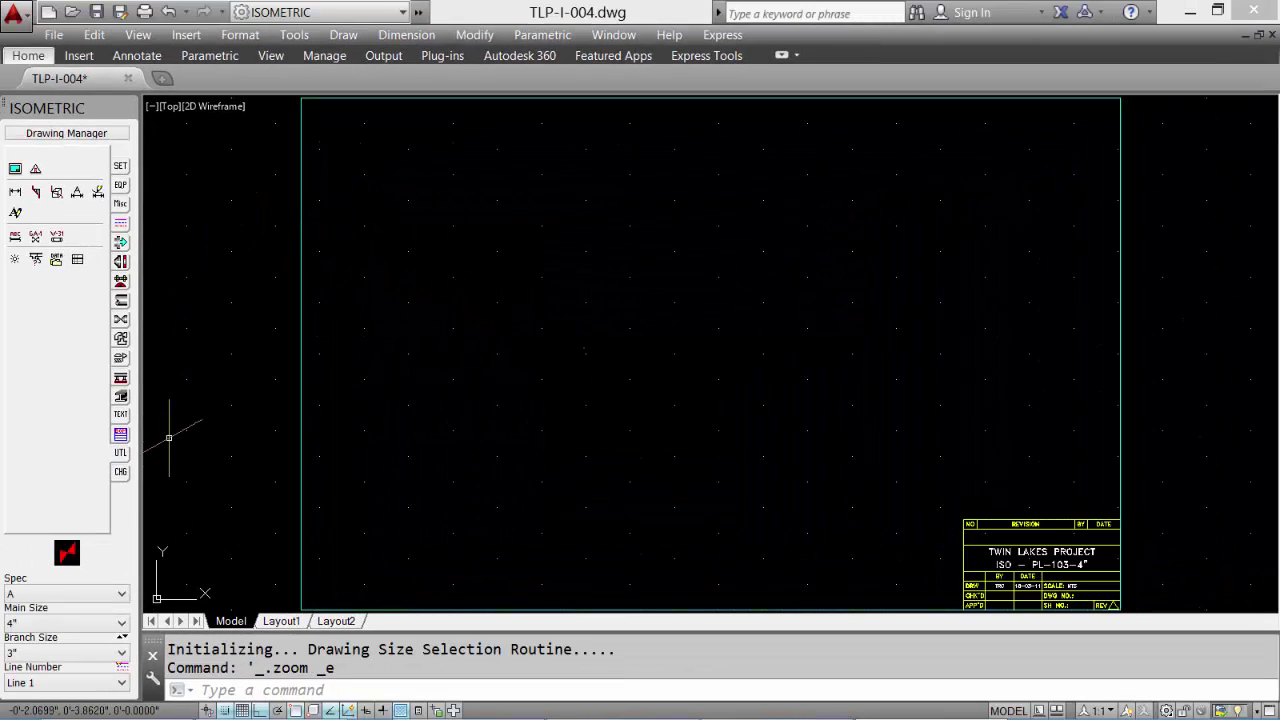
- Place a north arrow near the sheet's top-left corner
{"action": "left_click", "coordinate": [121, 205]}
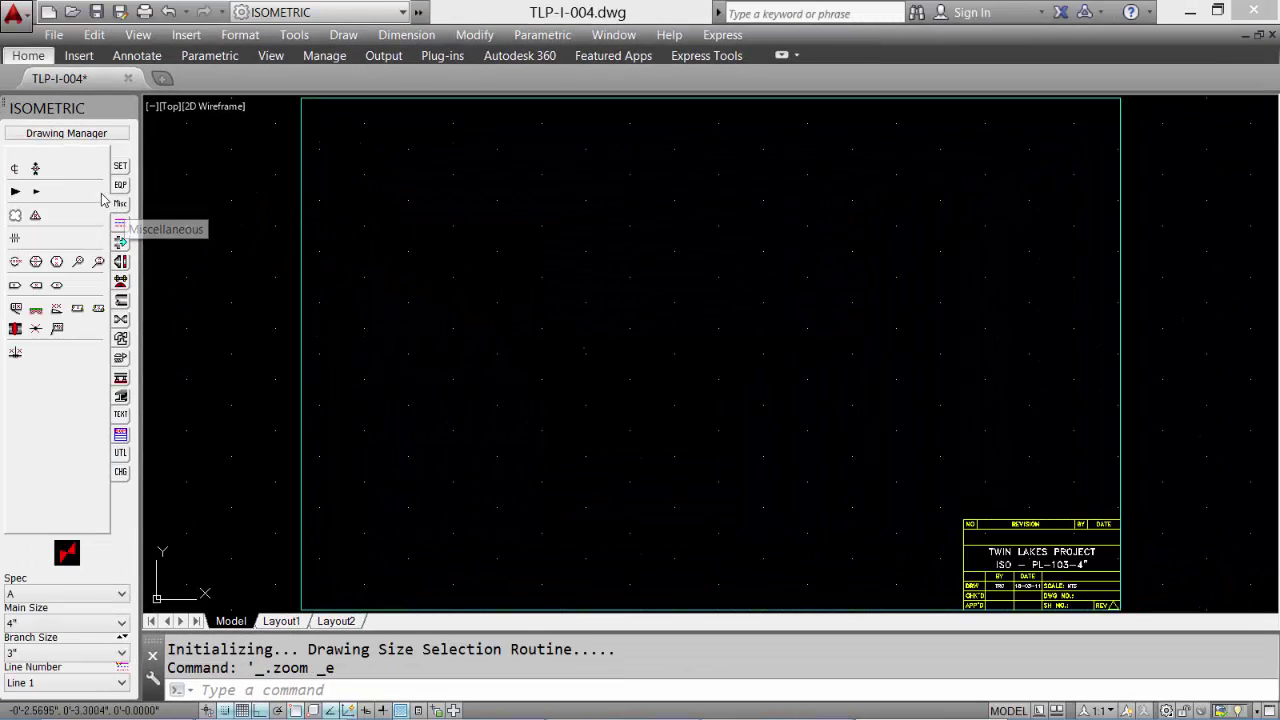
{"action": "left_click", "coordinate": [36, 170]}
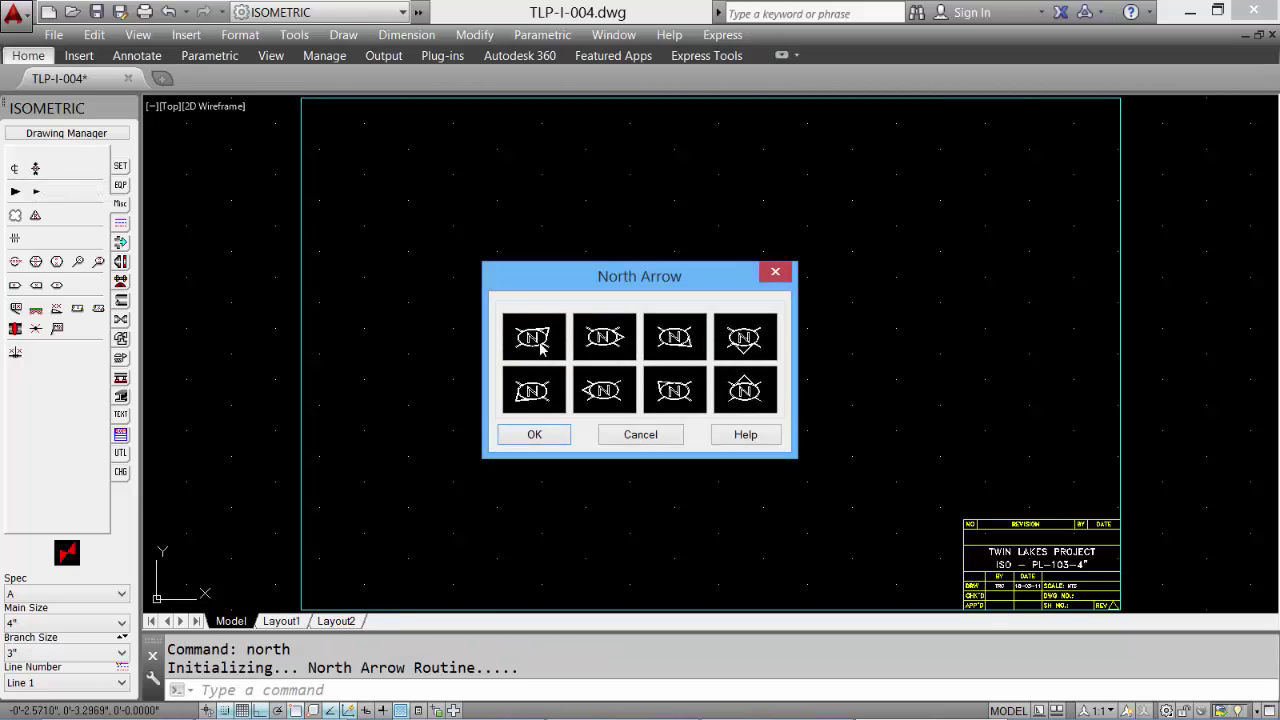
{"action": "left_click", "coordinate": [533, 436]}
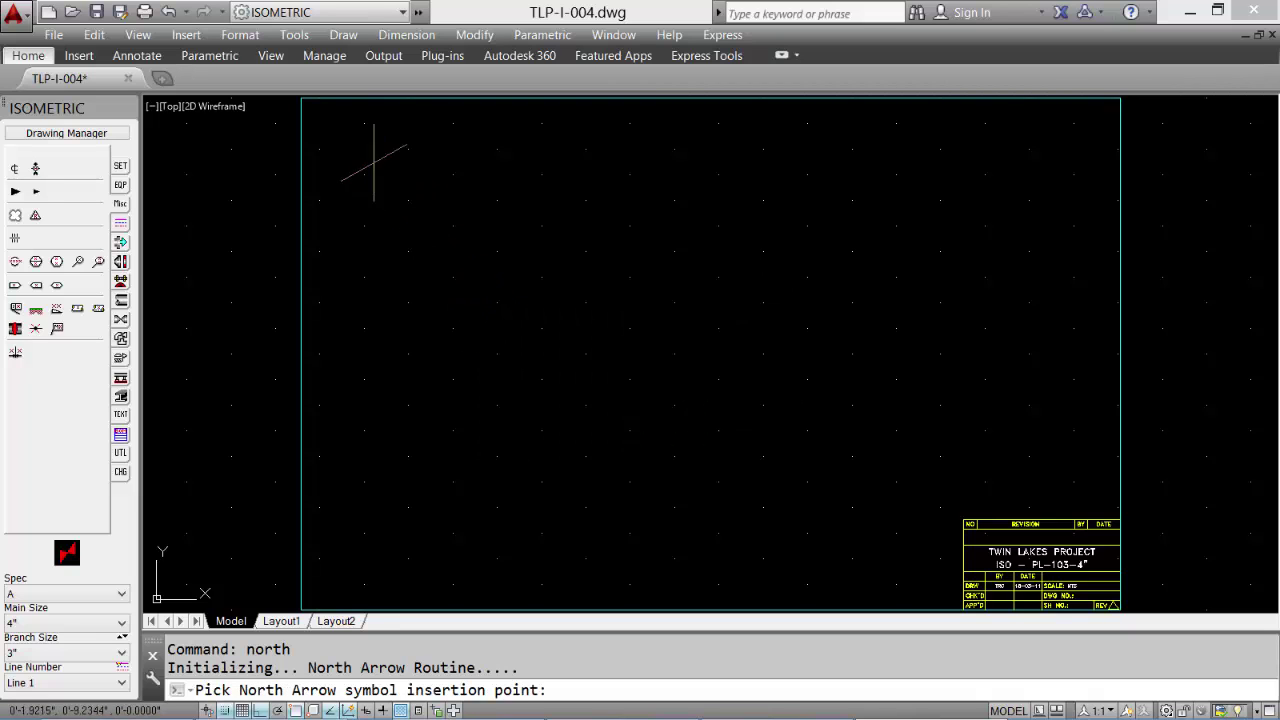
{"action": "left_click", "coordinate": [351, 147]}
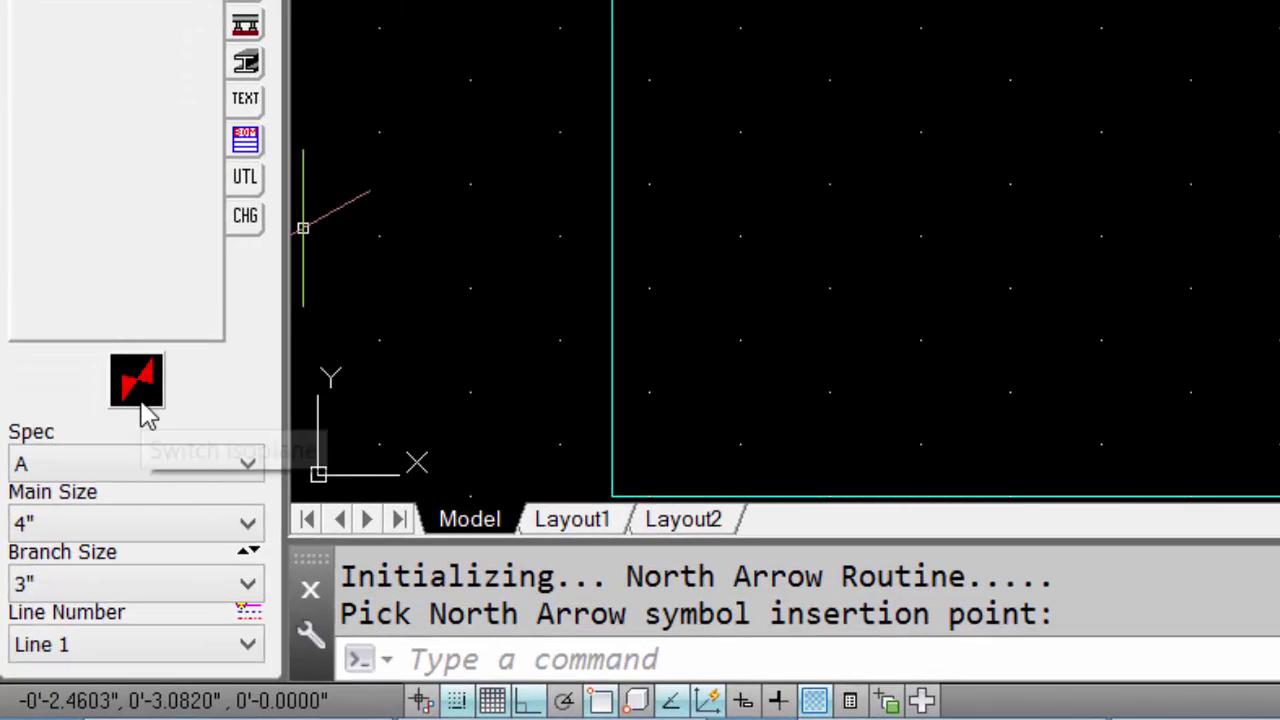
- Cycle the active isoplane and set the current line number to PL-103-4"
{"action": "left_click", "coordinate": [141, 400]}
{"action": "left_click", "coordinate": [143, 400]}
{"action": "left_click", "coordinate": [143, 400]}
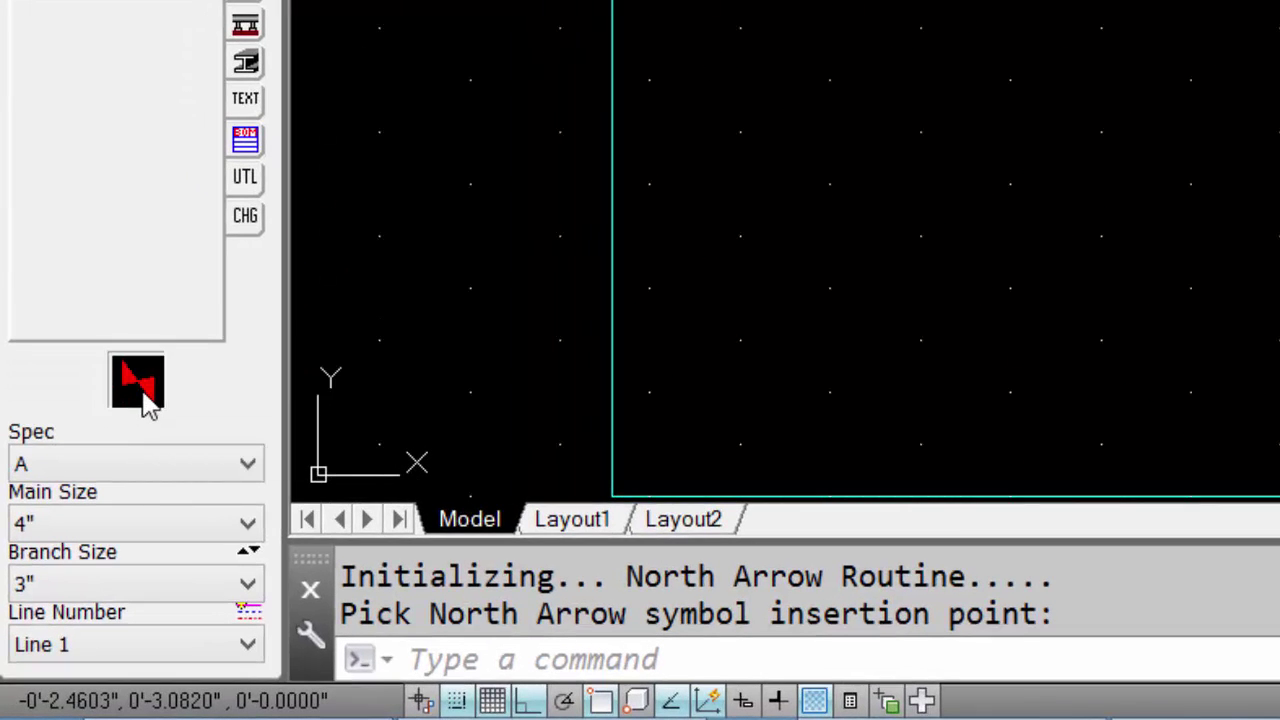
{"action": "left_click", "coordinate": [143, 400]}
{"action": "left_click", "coordinate": [143, 400]}
{"action": "left_click", "coordinate": [146, 645]}
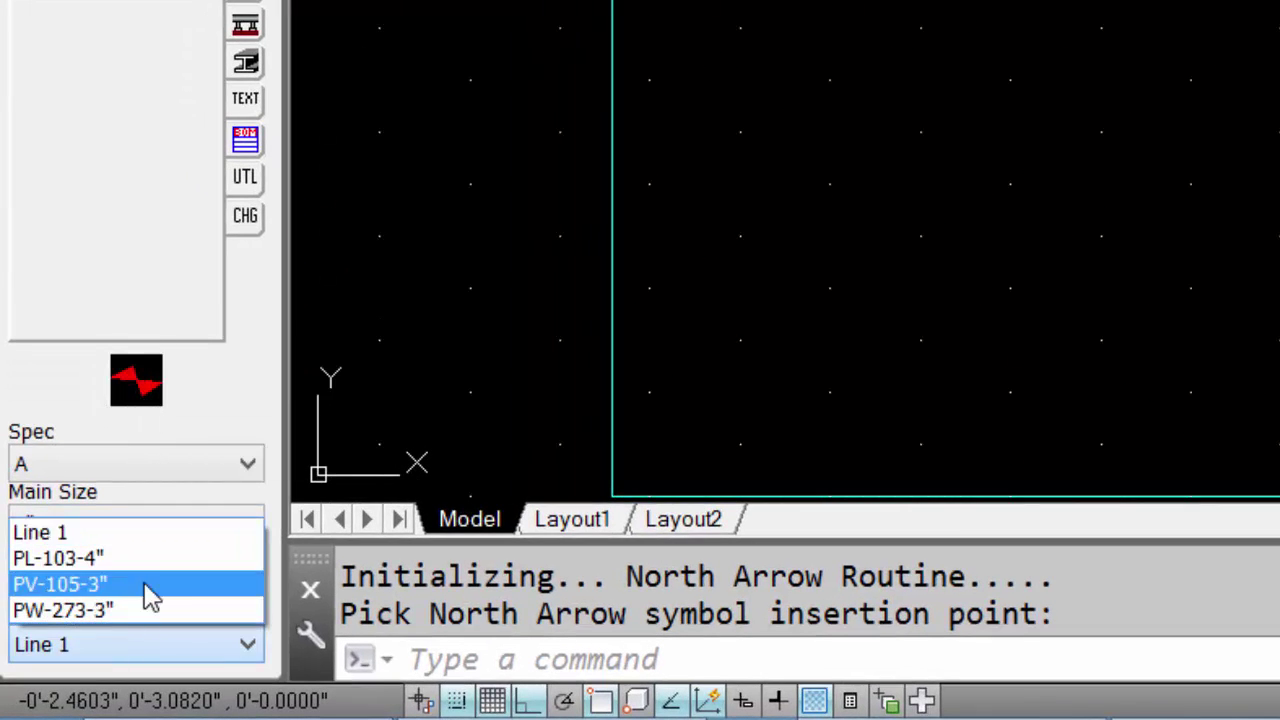
{"action": "left_click", "coordinate": [158, 557]}
{"action": "left_click", "coordinate": [705, 0]}
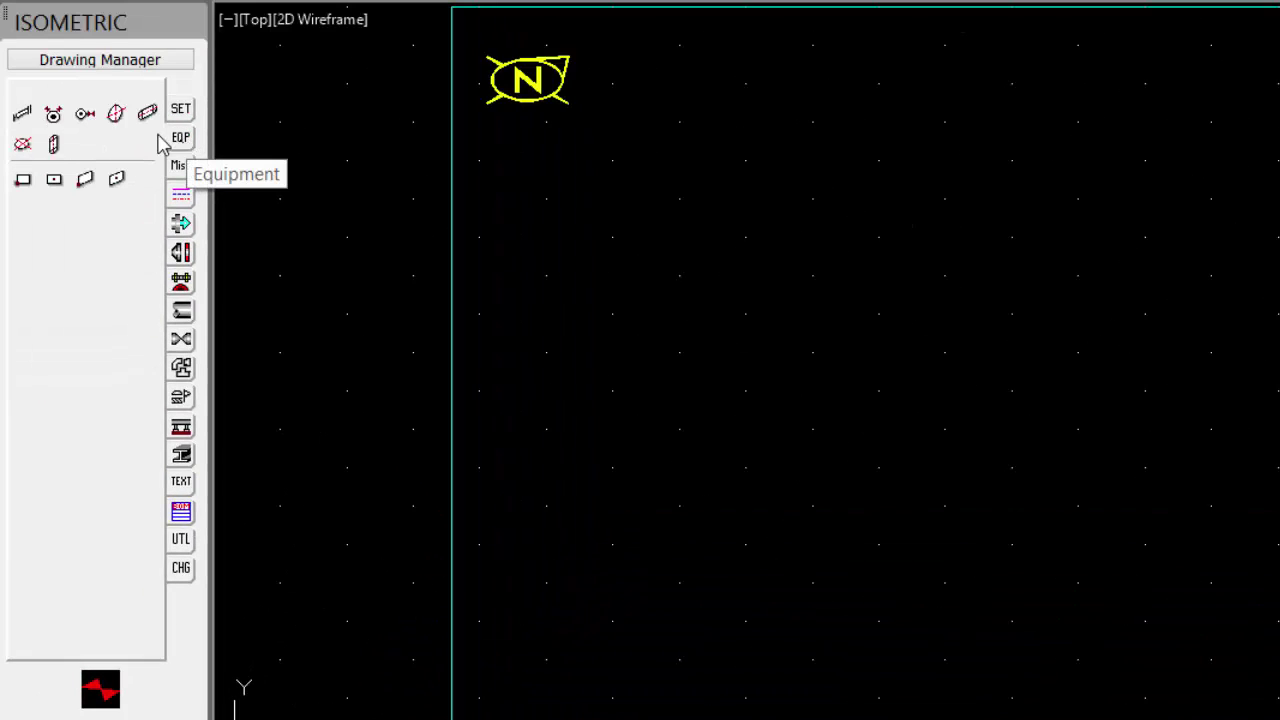
- Place a vessel symbol right of the north arrow and add a weld-point nozzle projecting 24 outward
{"action": "left_click", "coordinate": [22, 144]}
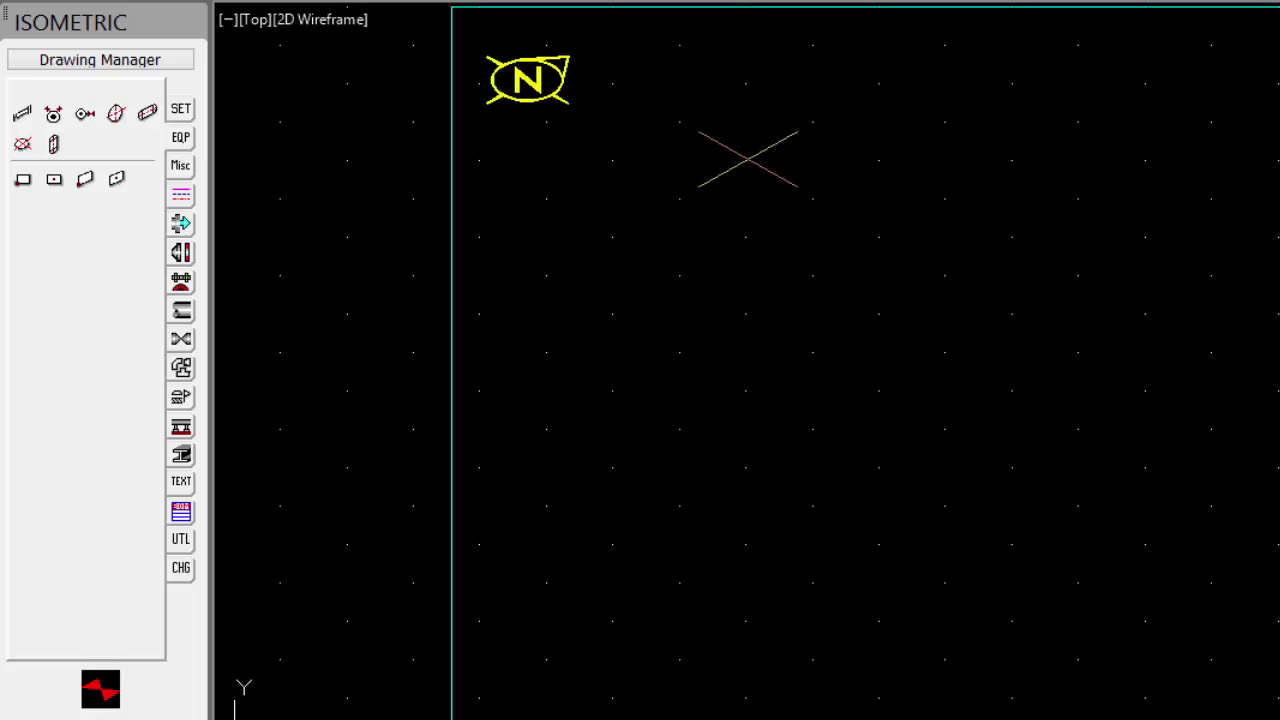
{"action": "left_click", "coordinate": [768, 188]}
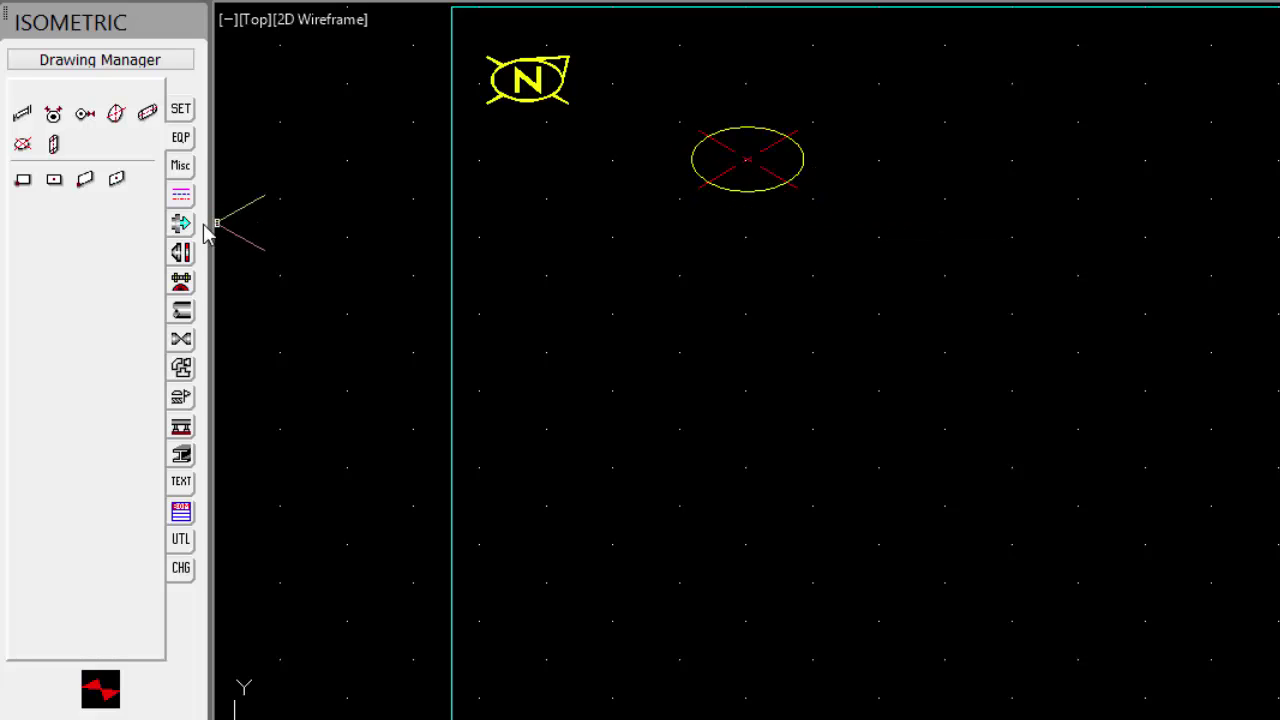
{"action": "left_click", "coordinate": [186, 254]}
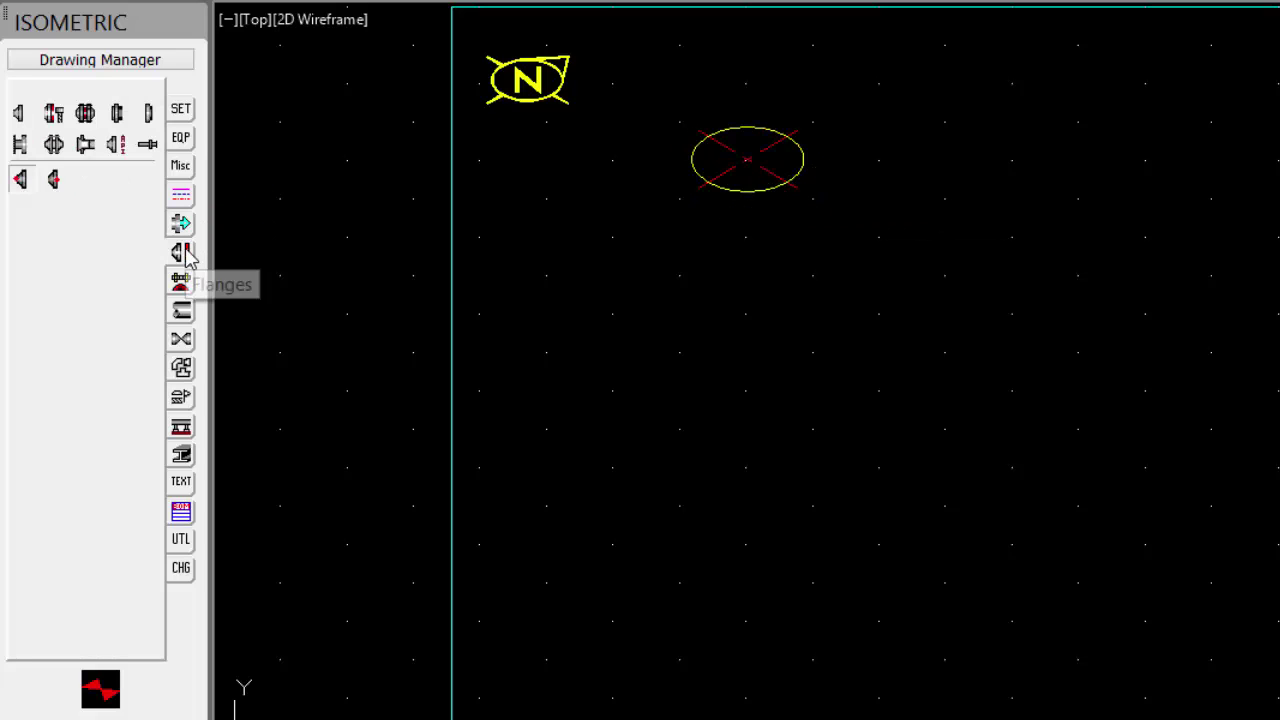
{"action": "left_click", "coordinate": [19, 145]}
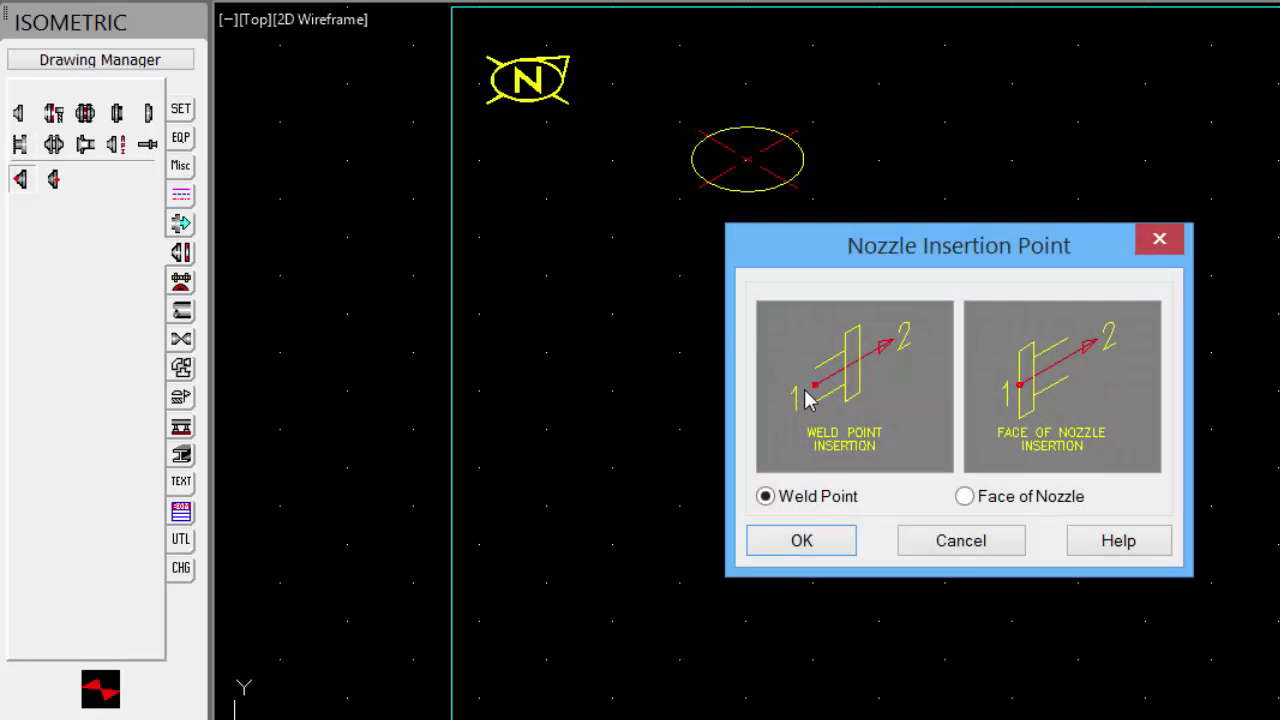
{"action": "left_click", "coordinate": [806, 541]}
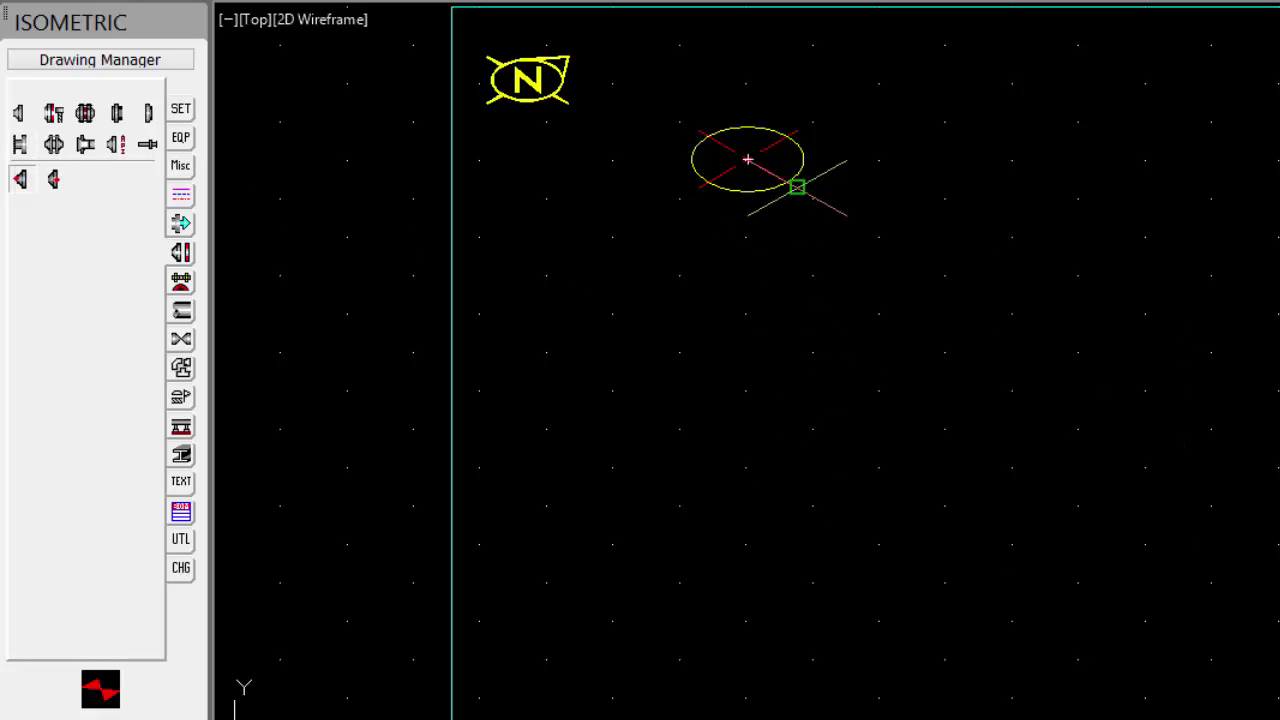
{"action": "left_click", "coordinate": [788, 182]}
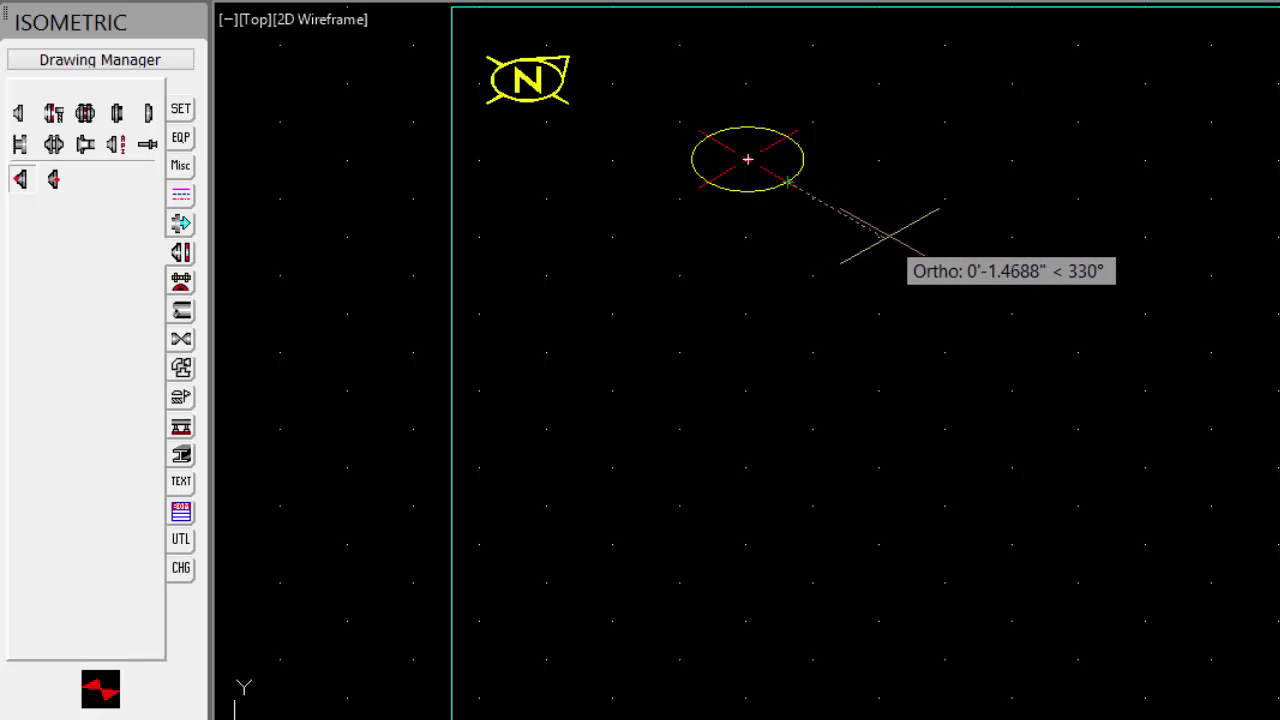
{"action": "left_click", "coordinate": [887, 235]}
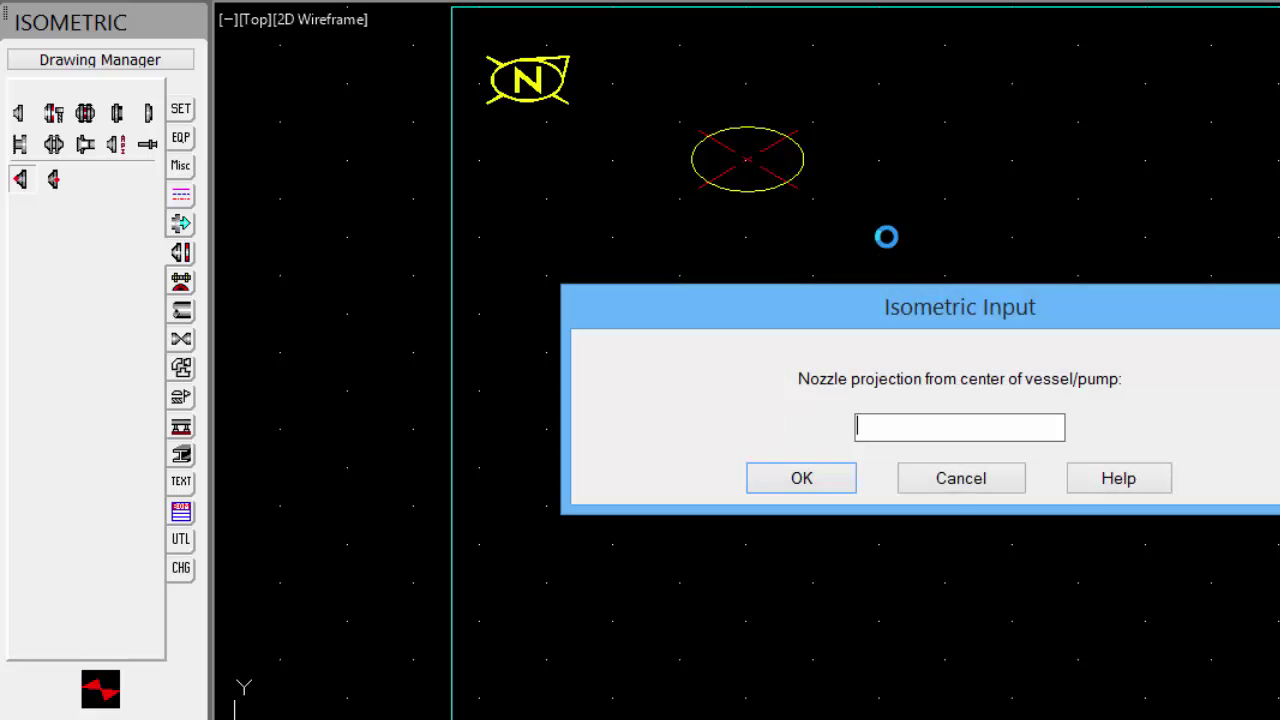
{"action": "key", "text": "Return"}
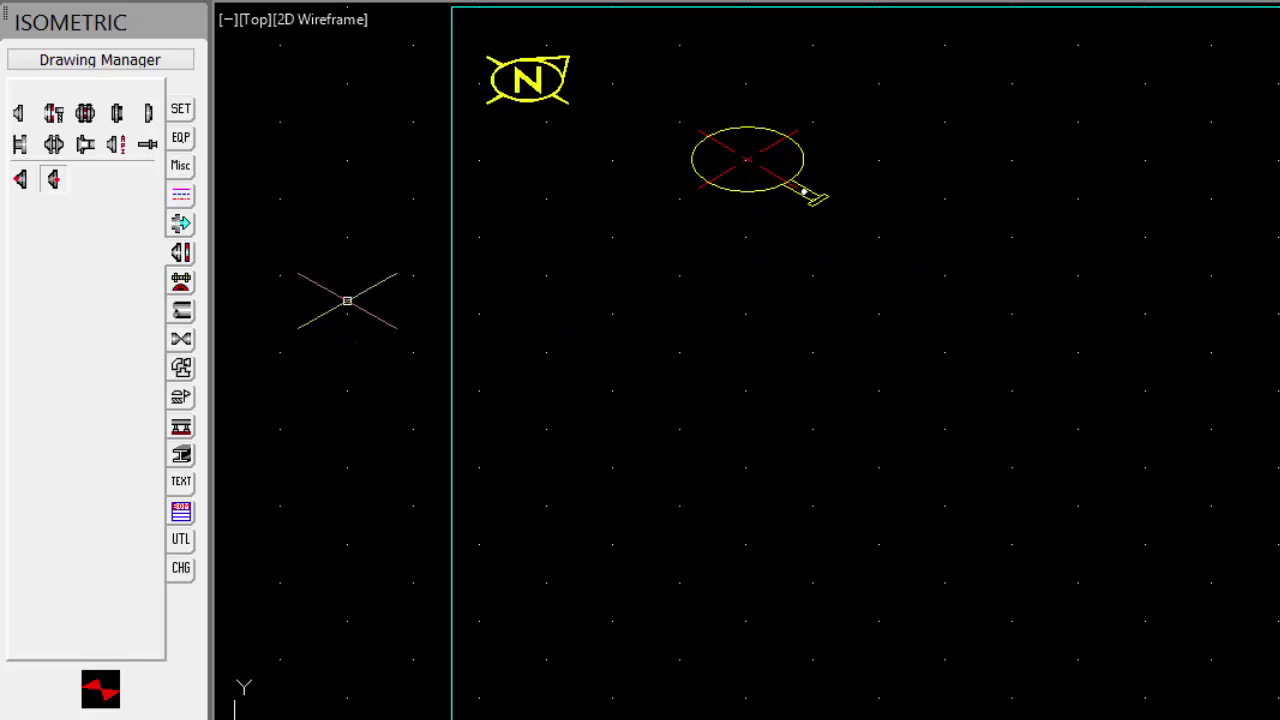
- Enable AutoRoute, starting from the next inserted fitting
{"action": "left_click", "coordinate": [181, 224]}
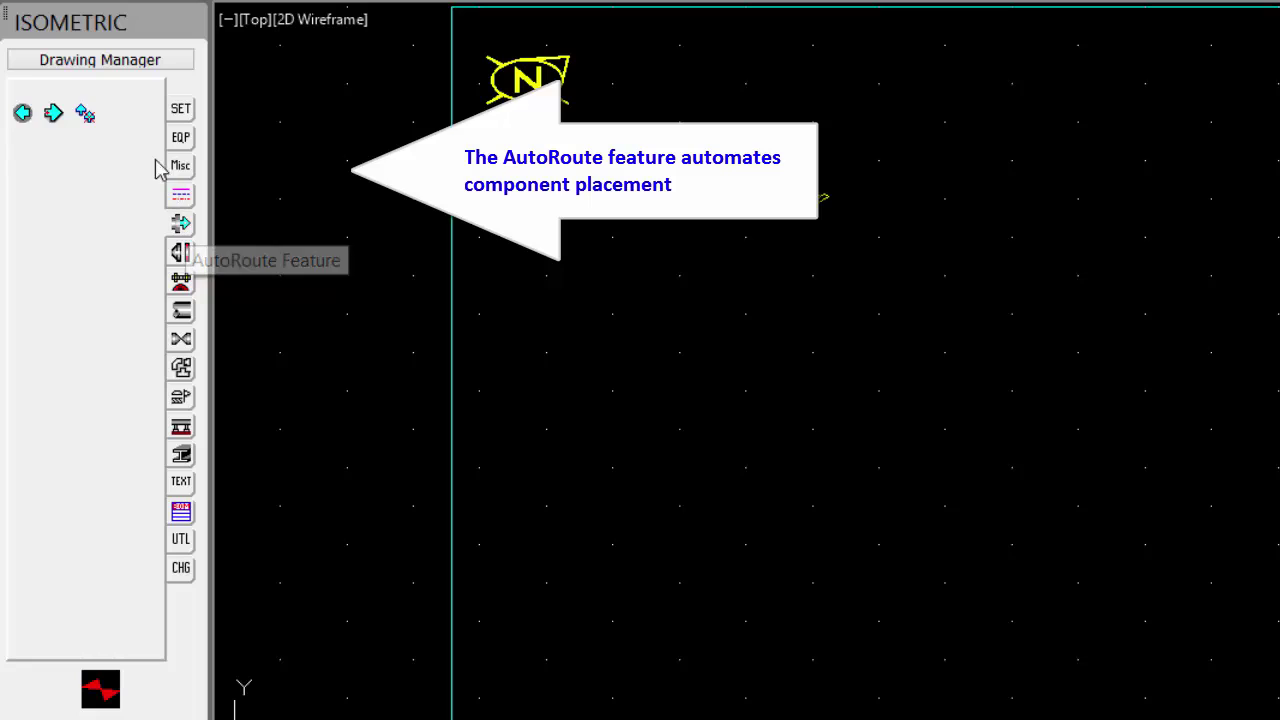
{"action": "left_click", "coordinate": [95, 126]}
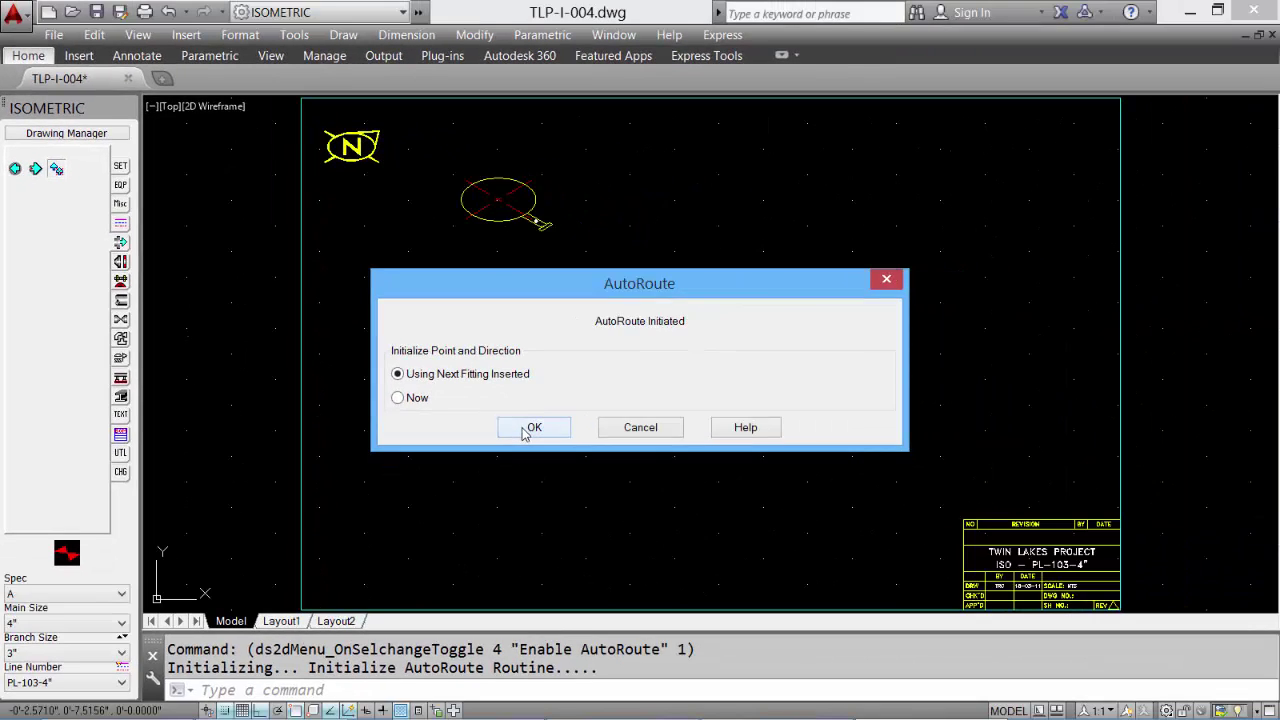
{"action": "left_click", "coordinate": [533, 427]}
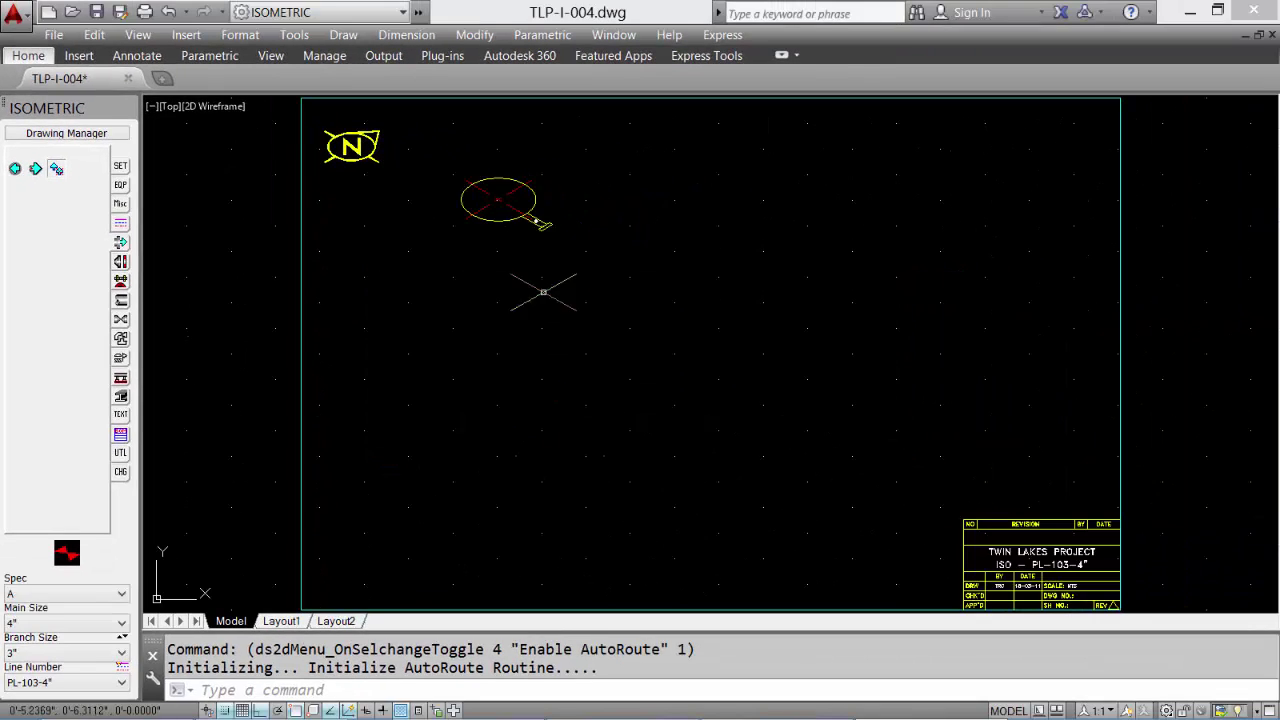
- Fit a face-of-flange flange with gasket and bolts on the nozzle's outer end
{"action": "scroll", "coordinate": [580, 145], "scroll_direction": "up", "scroll_amount": 2}
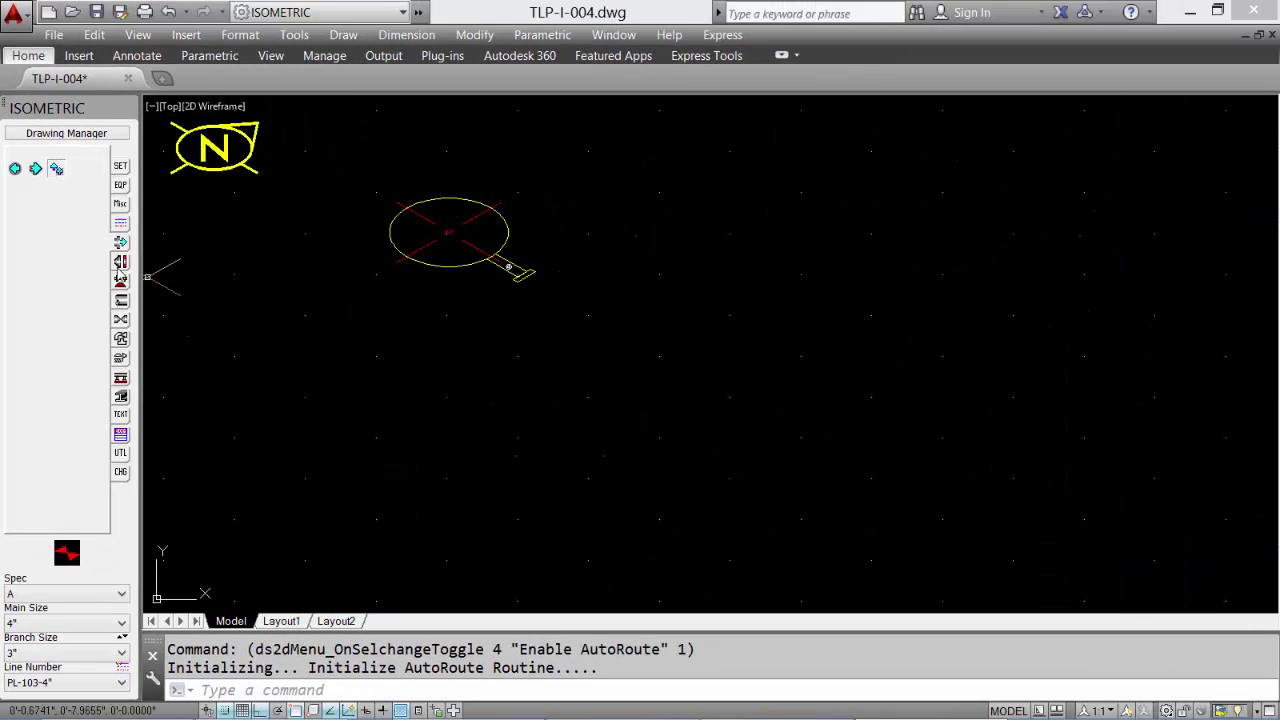
{"action": "left_click", "coordinate": [120, 264]}
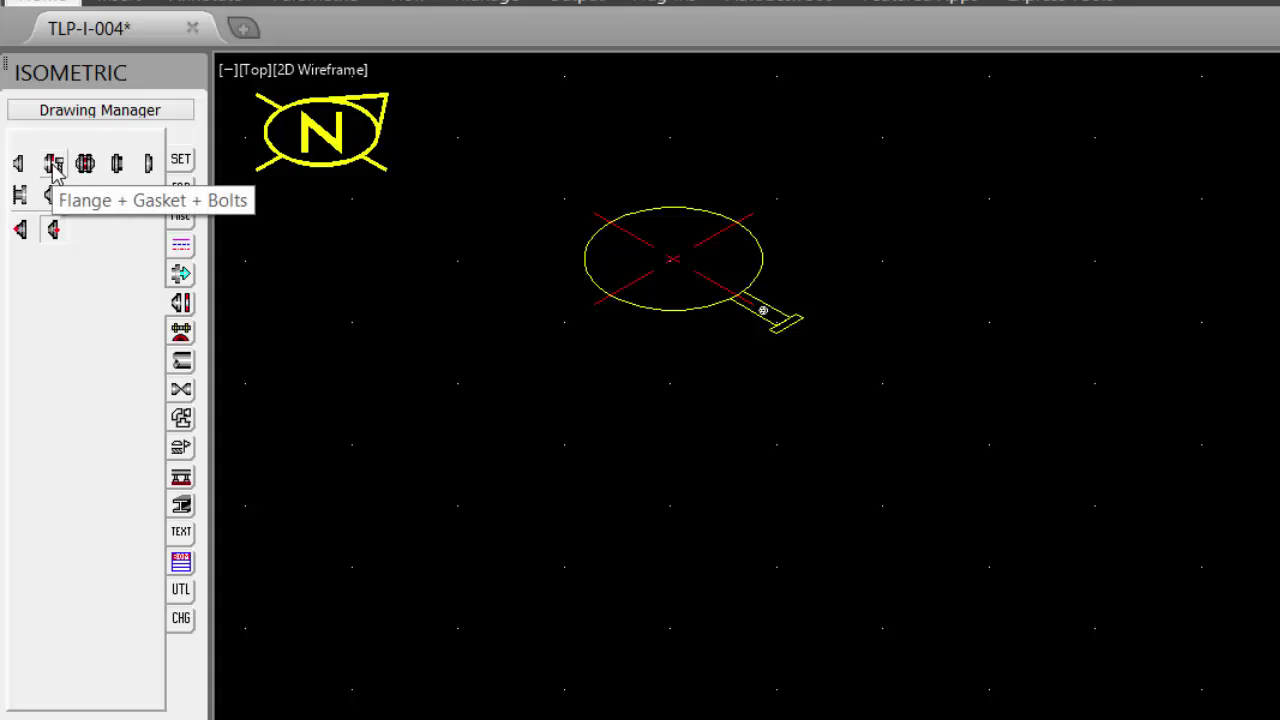
{"action": "left_click", "coordinate": [53, 165]}
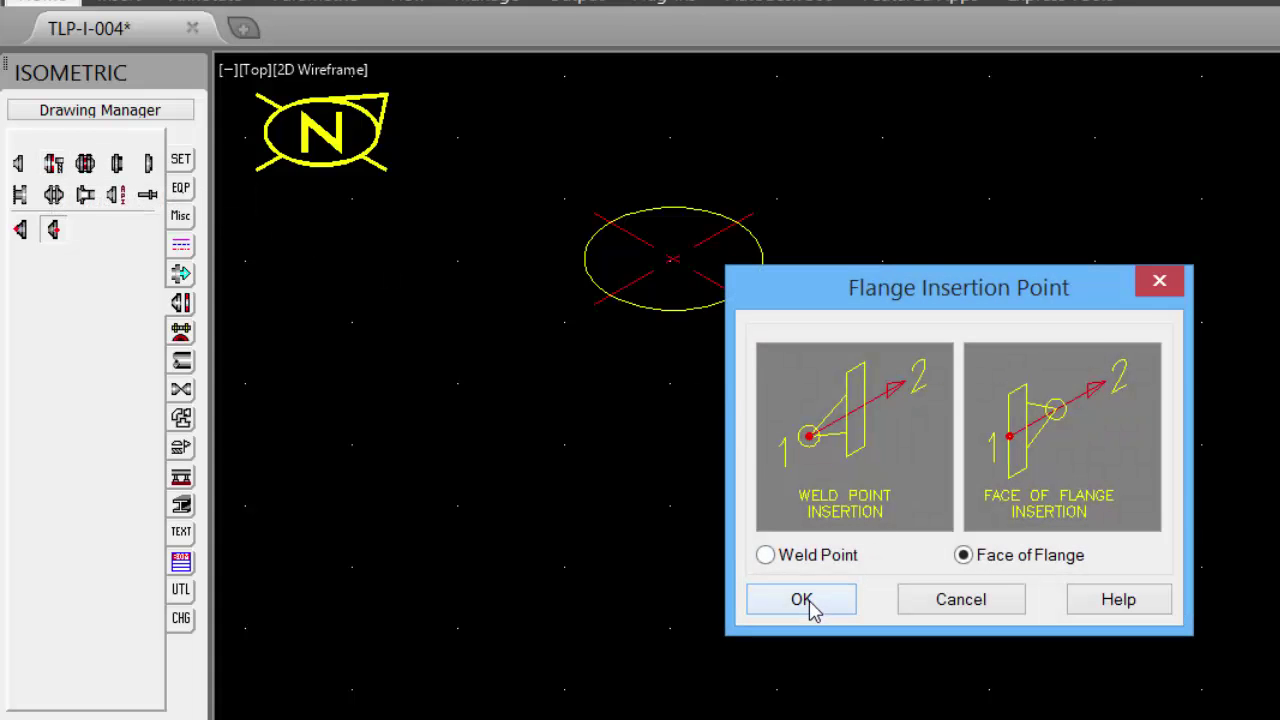
{"action": "left_click", "coordinate": [802, 600]}
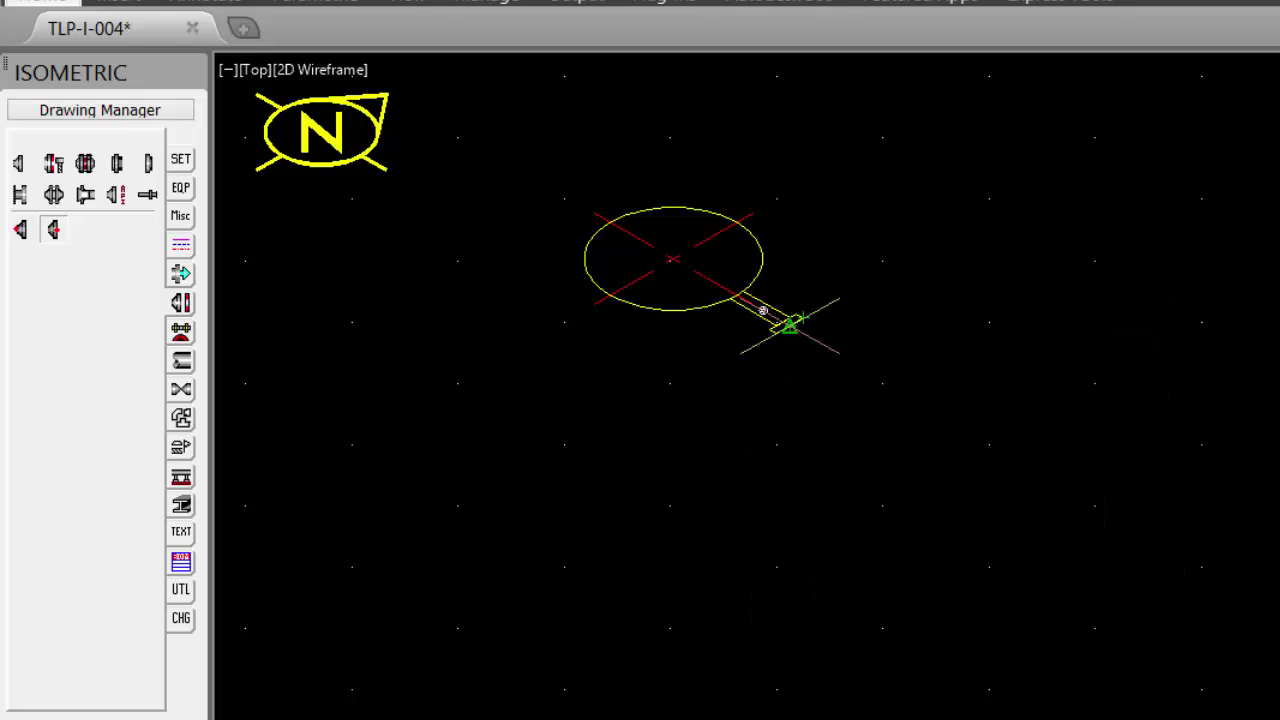
{"action": "left_click", "coordinate": [790, 323]}
{"action": "left_click", "coordinate": [1008, 470]}
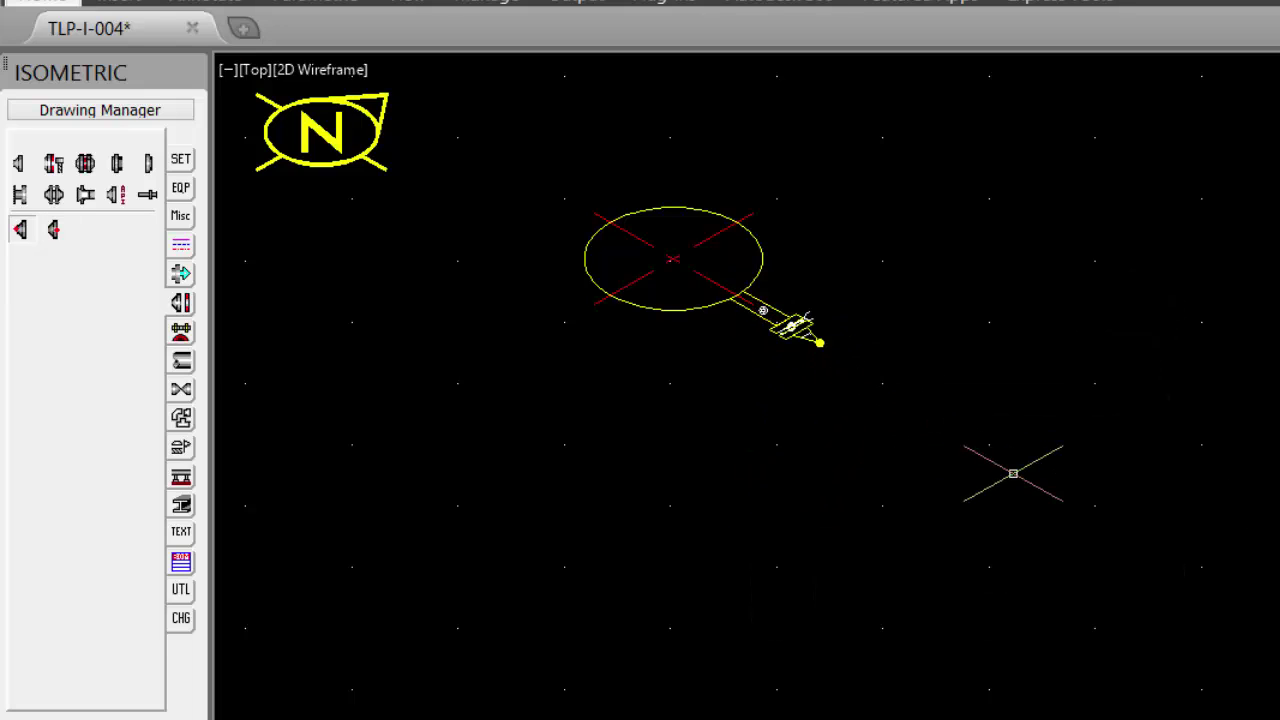
- Add a 90° LR elbow after the flange, a pipe running straight down, and a second elbow
{"action": "left_click", "coordinate": [180, 446]}
{"action": "left_click", "coordinate": [25, 168]}
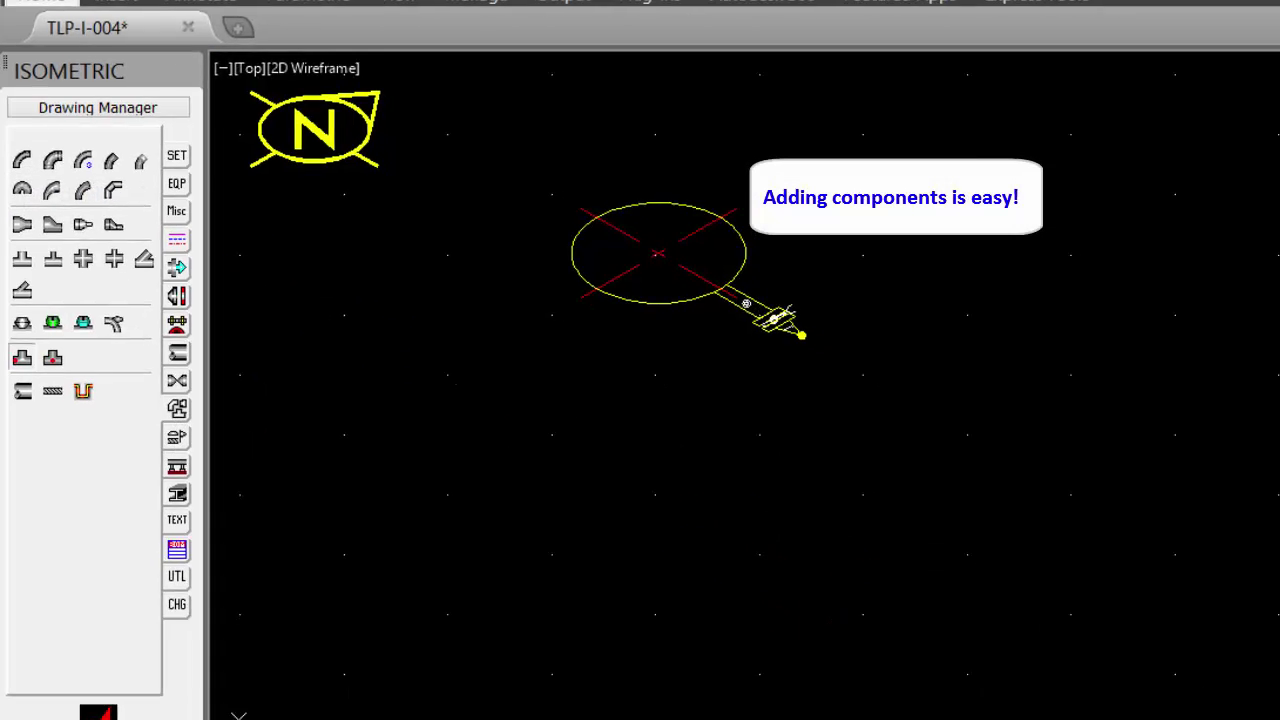
{"action": "left_click", "coordinate": [818, 585]}
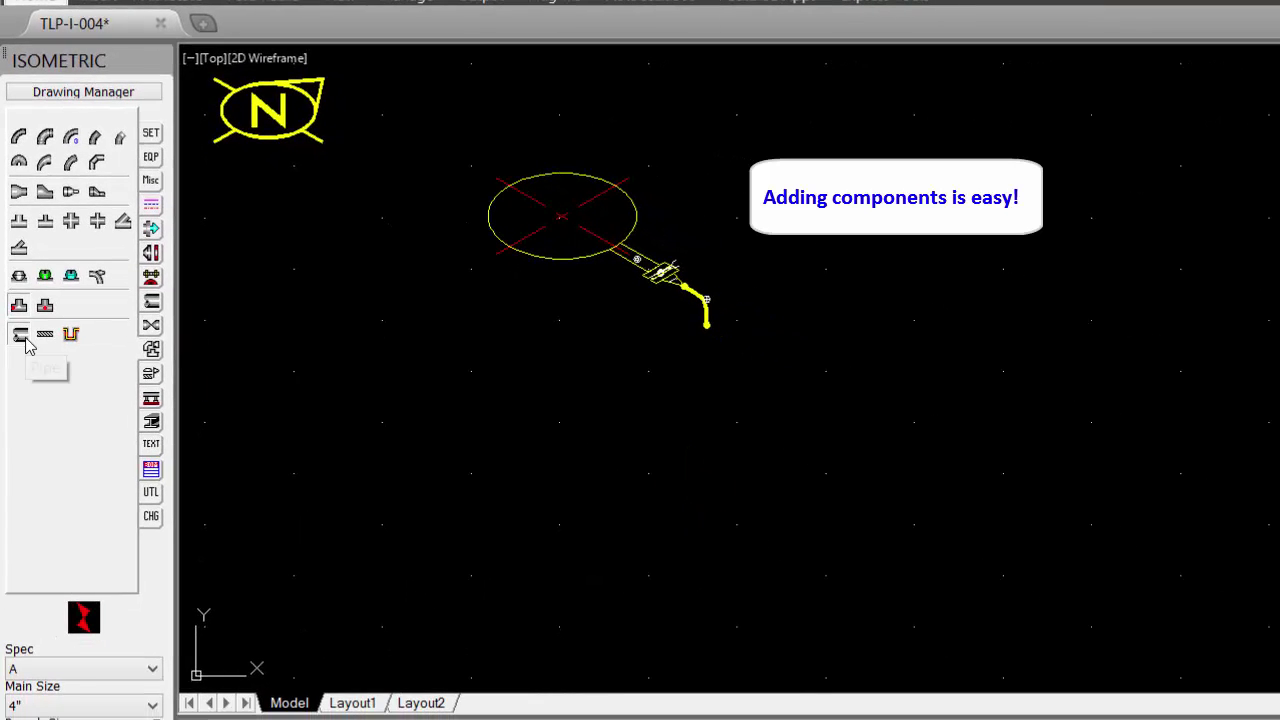
{"action": "left_click", "coordinate": [26, 342]}
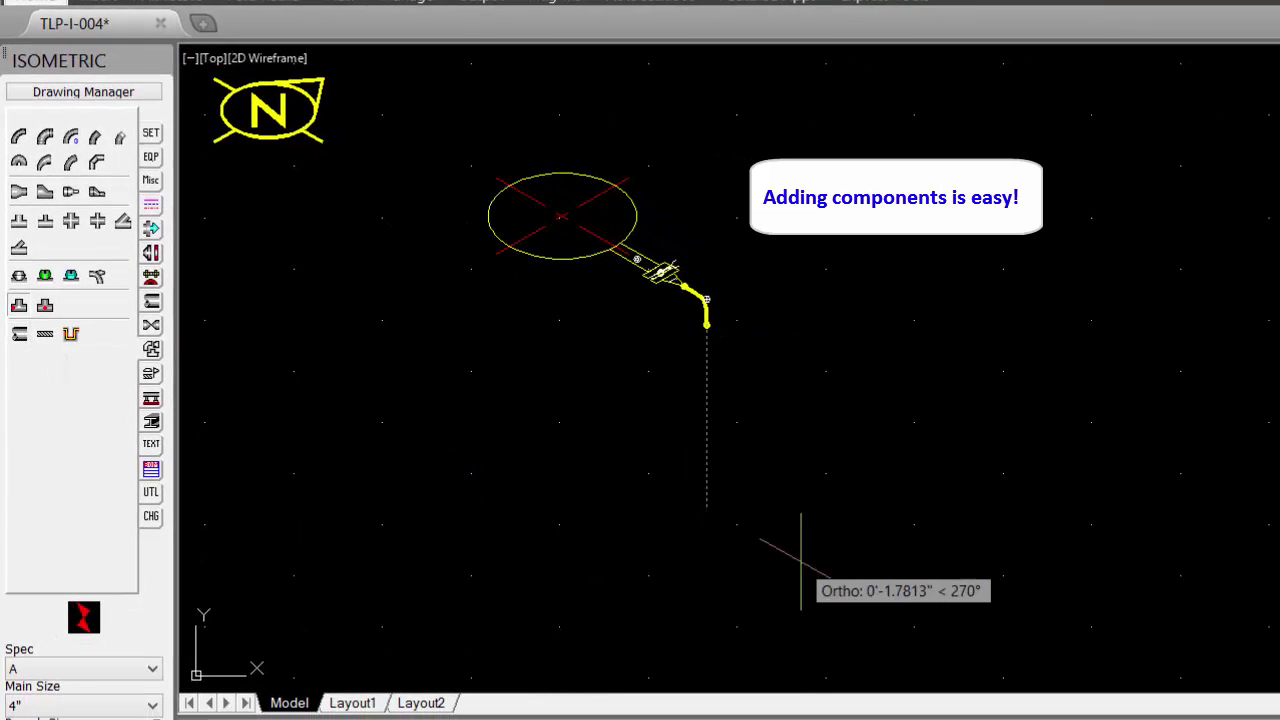
{"action": "left_click", "coordinate": [717, 530]}
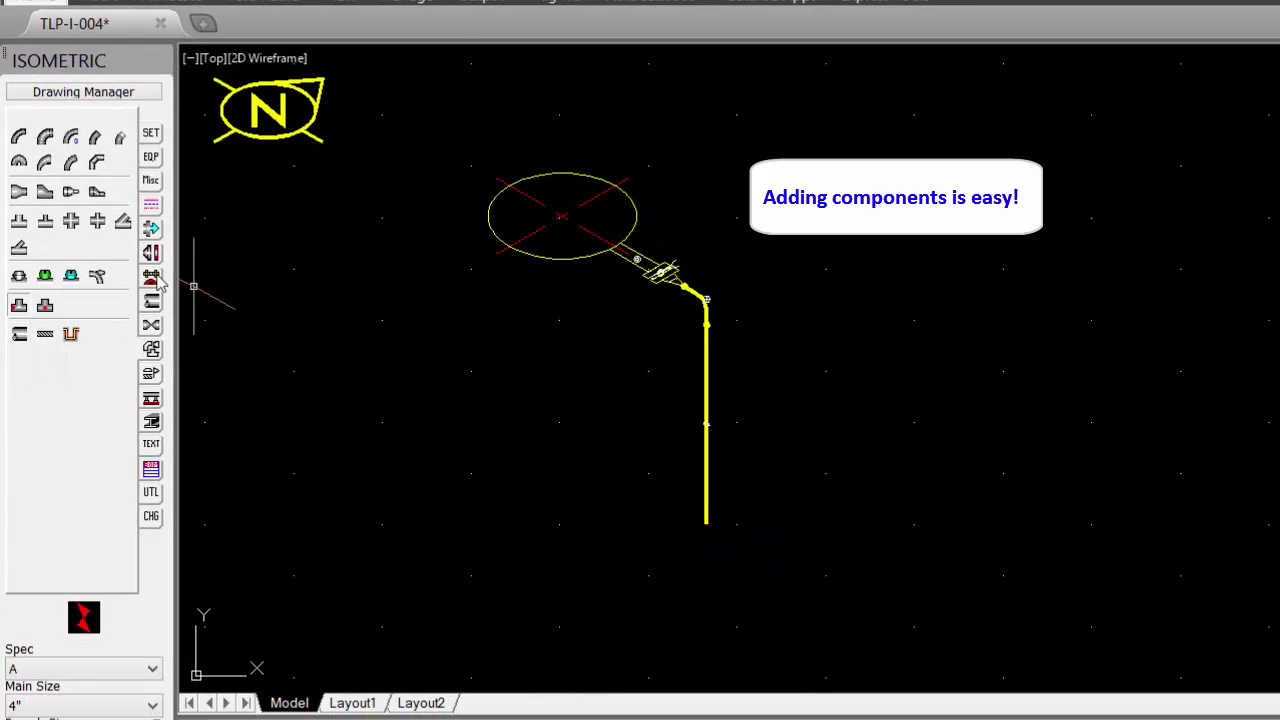
{"action": "left_click", "coordinate": [19, 141]}
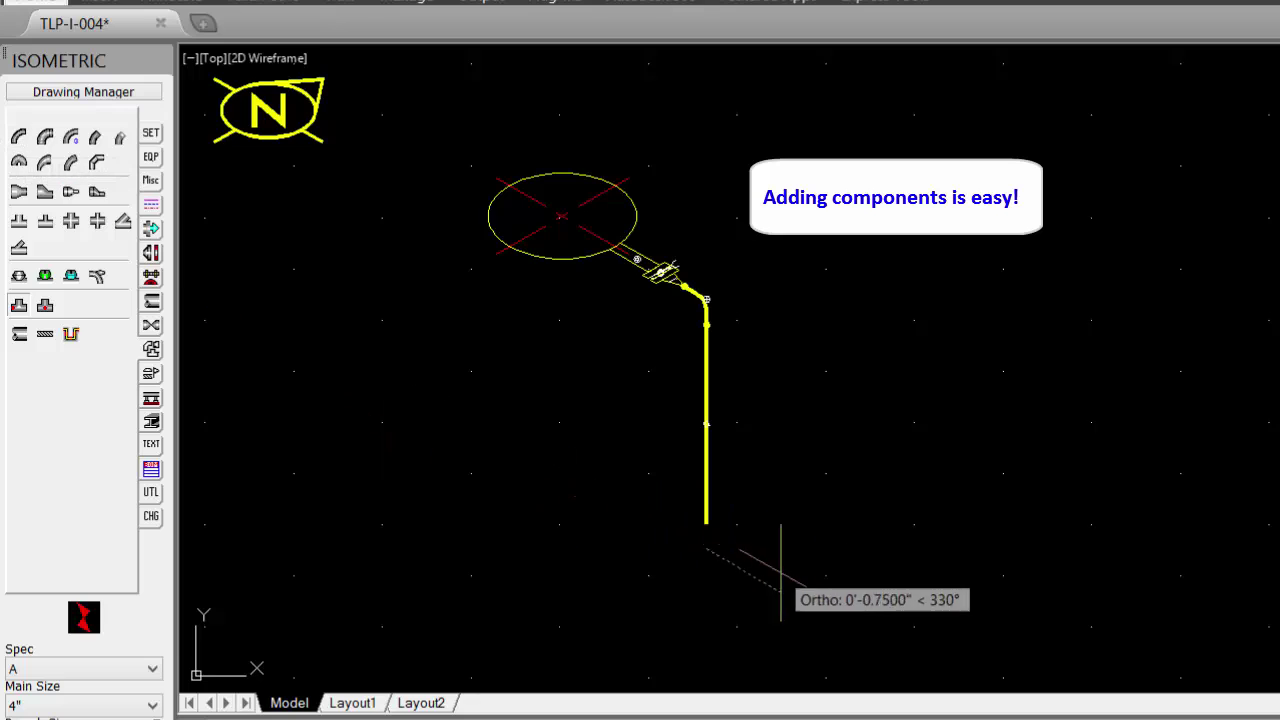
{"action": "left_click", "coordinate": [812, 597]}
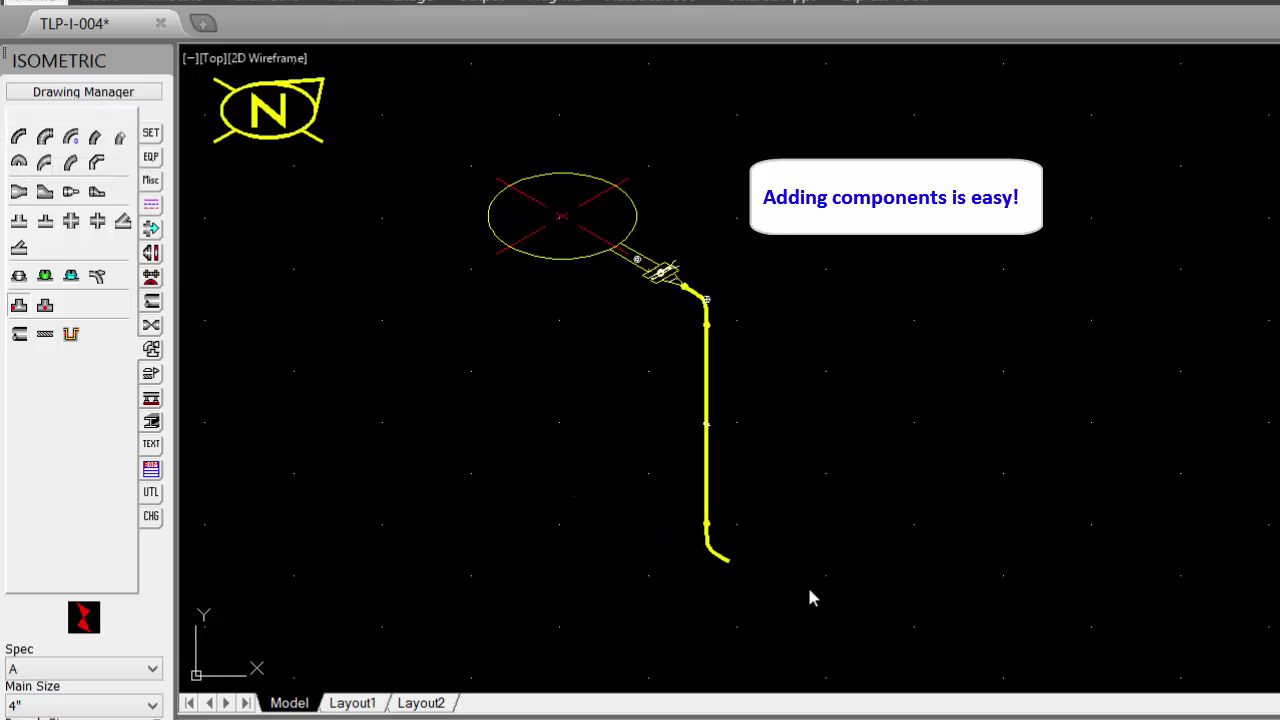
{"action": "left_click", "coordinate": [151, 325]}
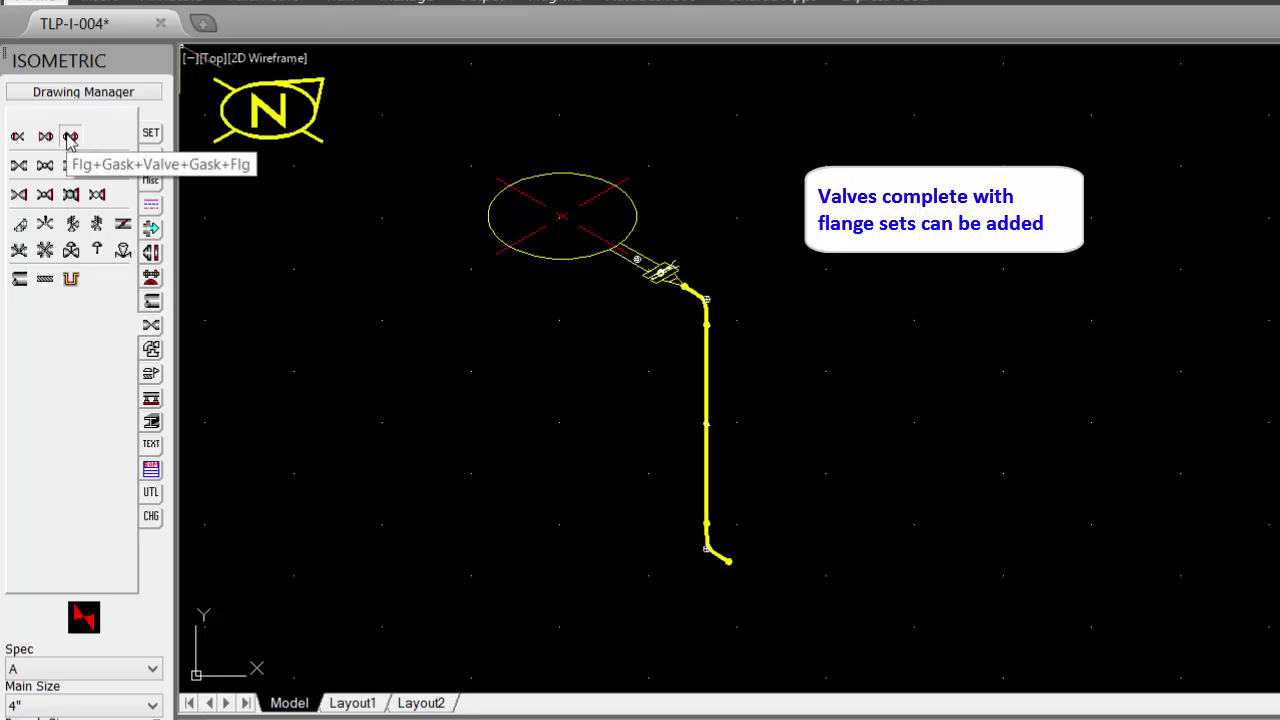
- Insert a flanged gate valve with an upward stem at the pipe end and extend pipe down-right
{"action": "left_click", "coordinate": [70, 137]}
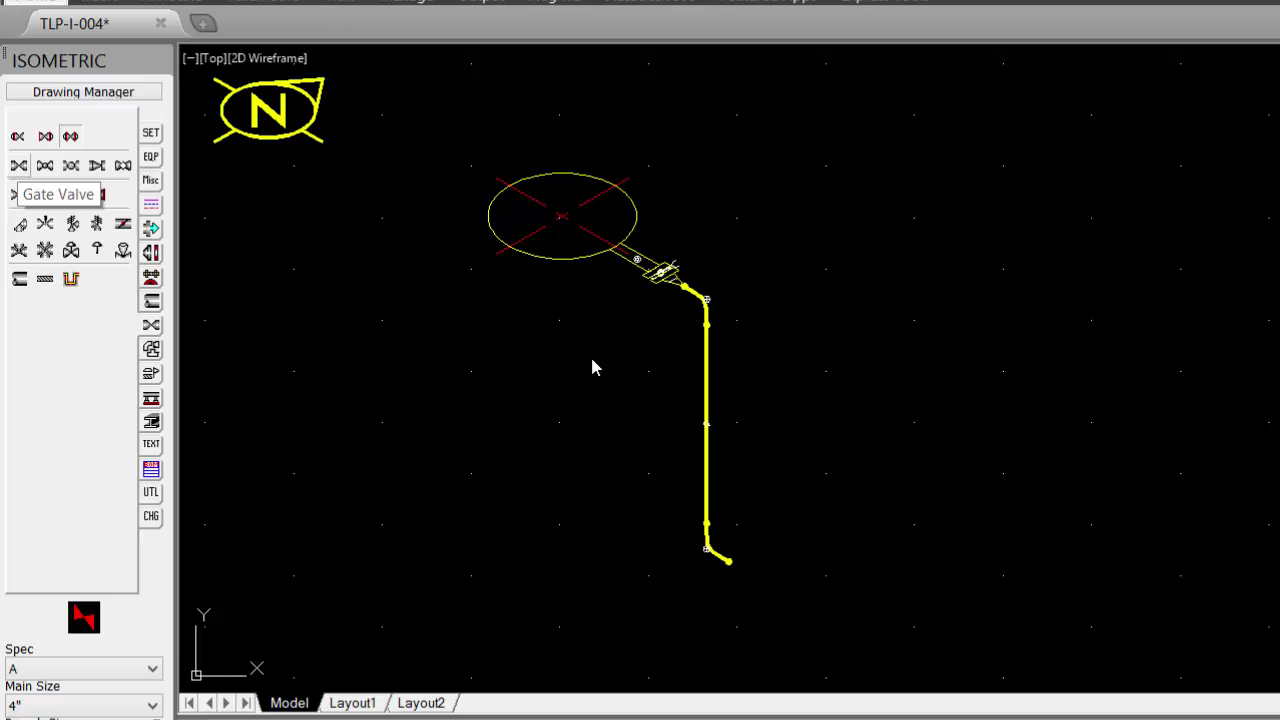
{"action": "left_click", "coordinate": [728, 561]}
{"action": "left_click", "coordinate": [772, 394]}
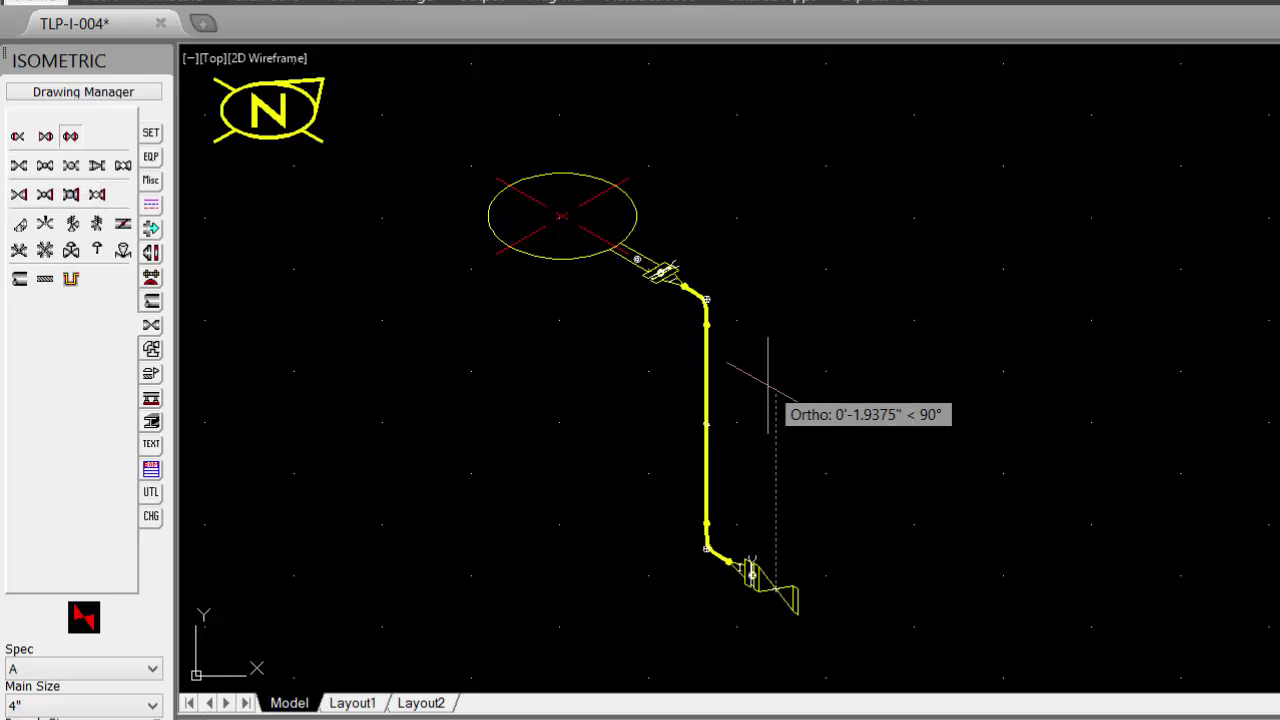
{"action": "left_click", "coordinate": [776, 528]}
{"action": "middle_click_drag", "start_coordinate": [821, 680], "coordinate": [886, 523]}
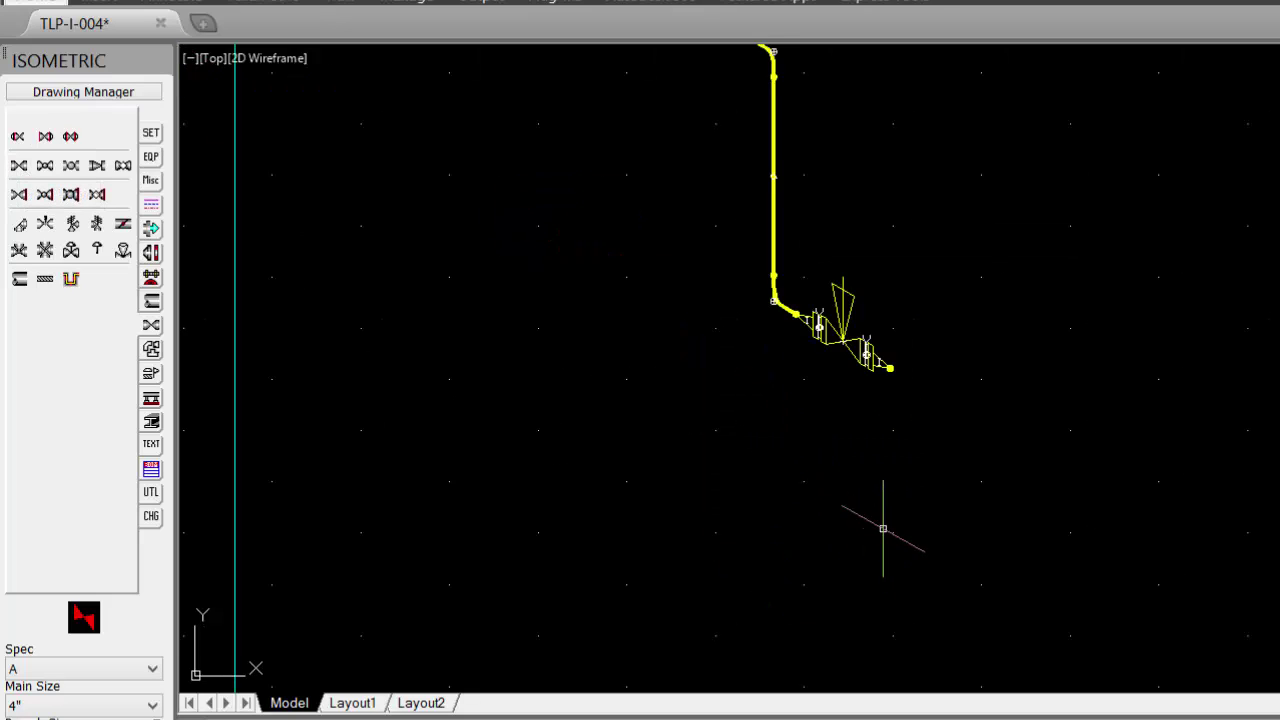
{"action": "middle_click_drag", "start_coordinate": [966, 417], "coordinate": [771, 363]}
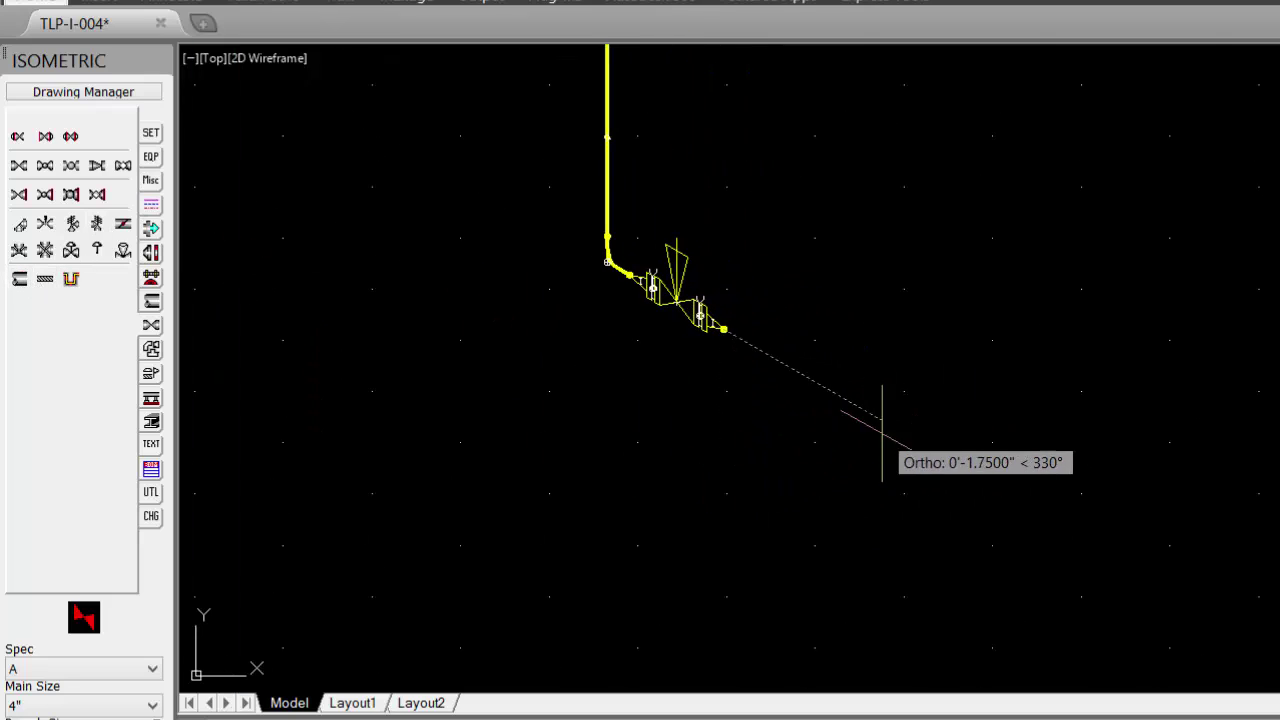
{"action": "left_click", "coordinate": [818, 430]}
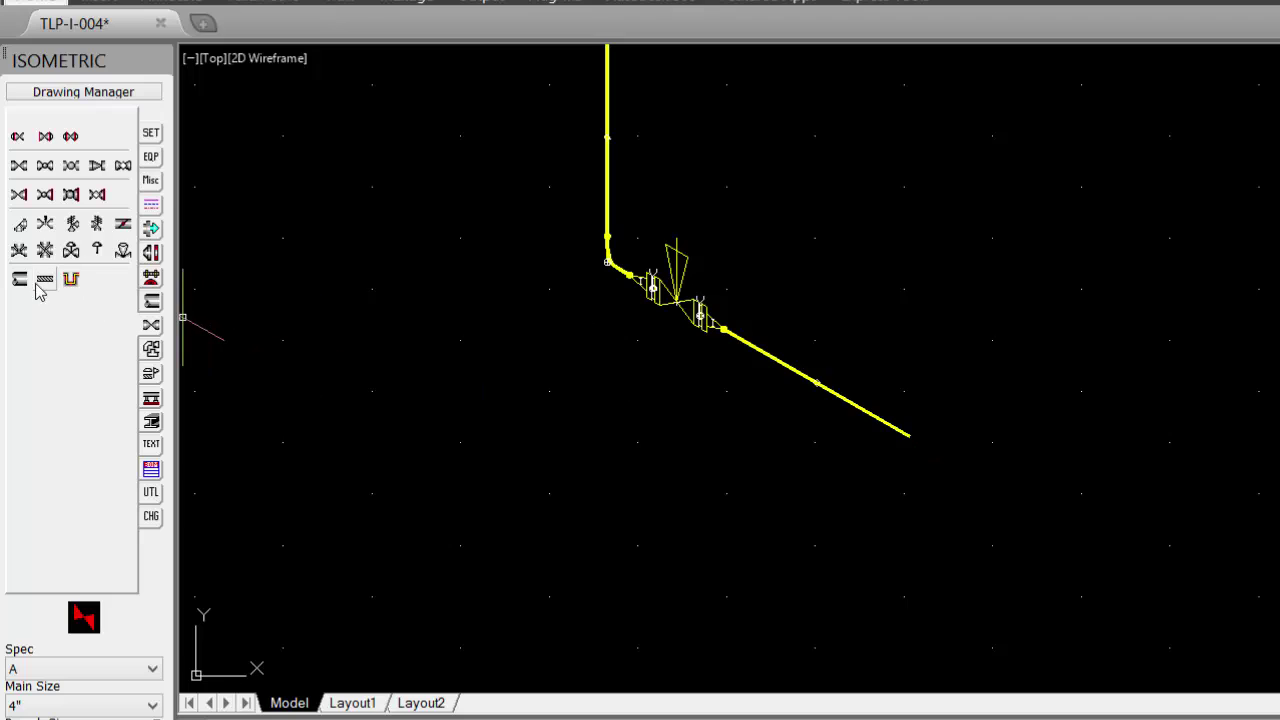
{"action": "left_click", "coordinate": [151, 350]}
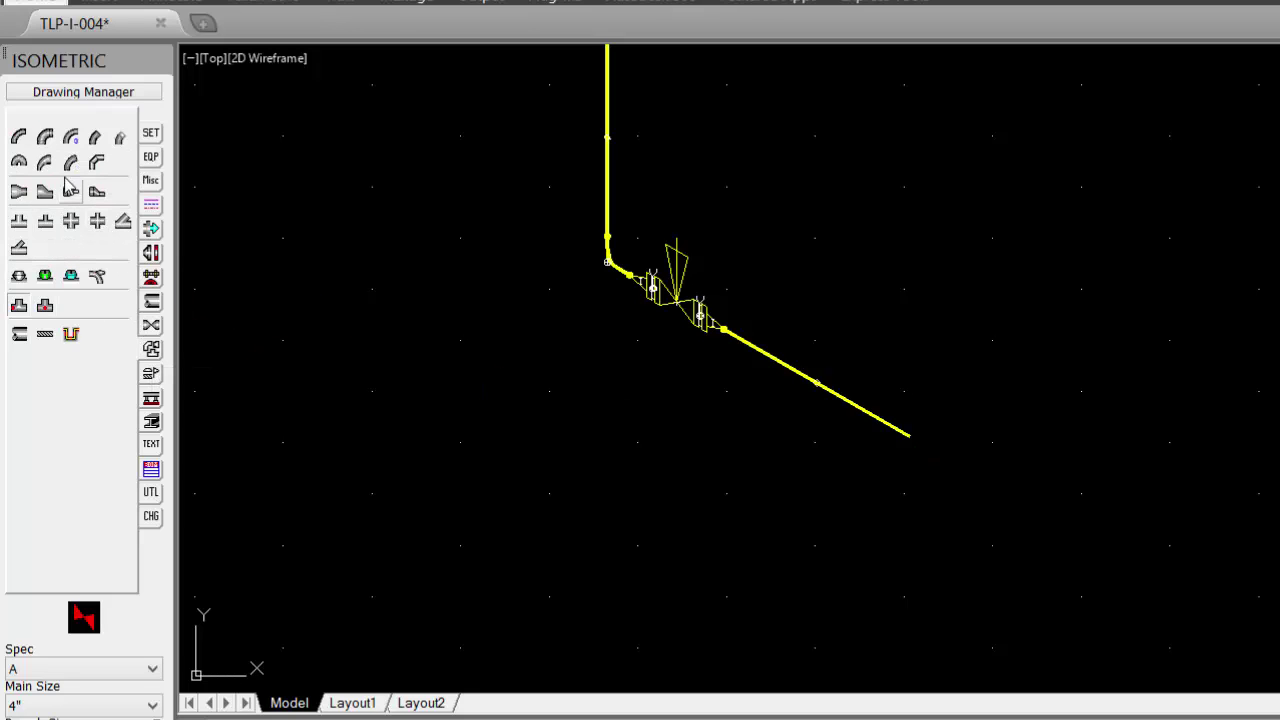
- Add an upward-turning elbow at the pipe end and run a pipe straight up
{"action": "left_click", "coordinate": [19, 137]}
{"action": "left_click", "coordinate": [960, 318]}
{"action": "left_click", "coordinate": [19, 334]}
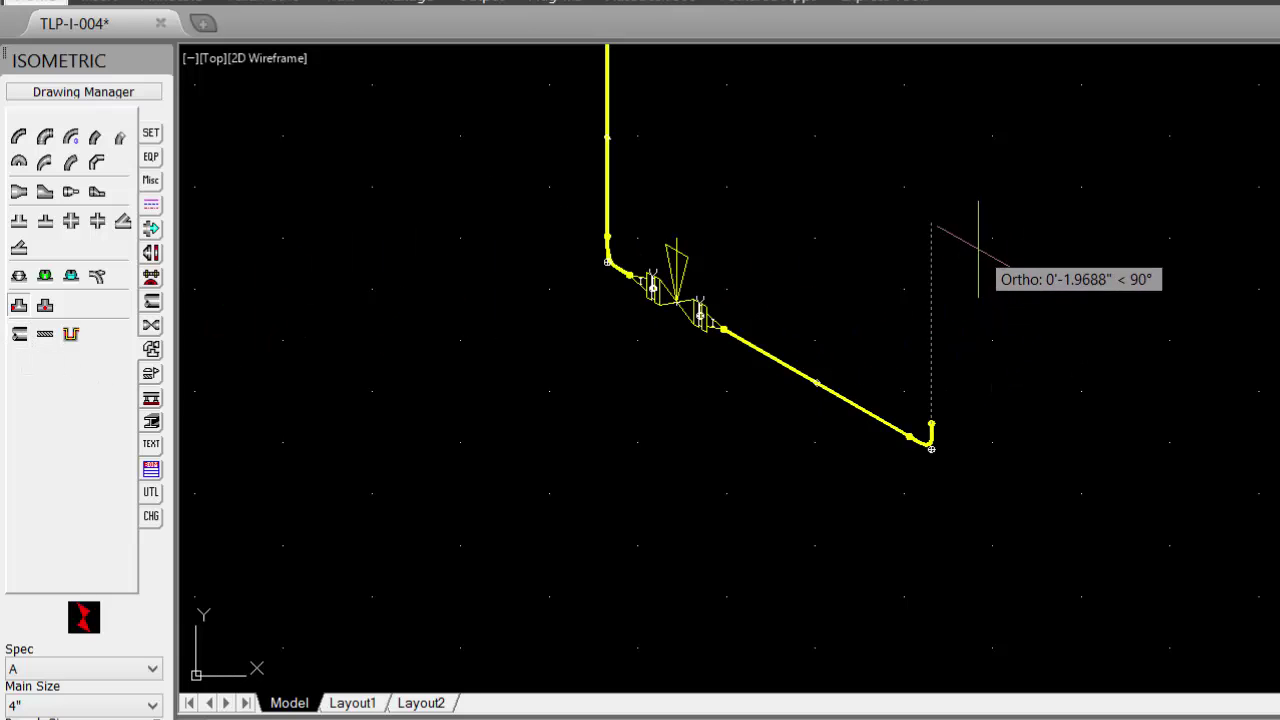
{"action": "left_click", "coordinate": [978, 250]}
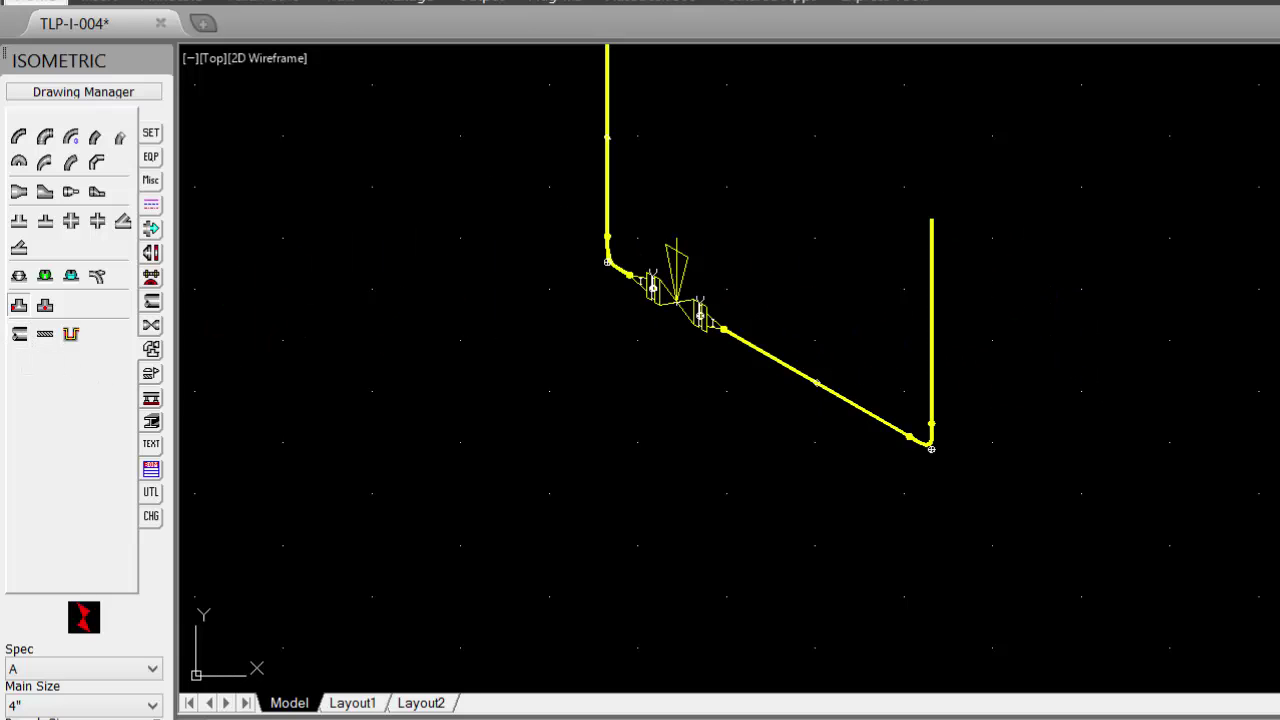
- Insert a 4" x 3" reducer and a tee welded at the main run, continuing in the current direction
{"action": "left_click", "coordinate": [19, 193]}
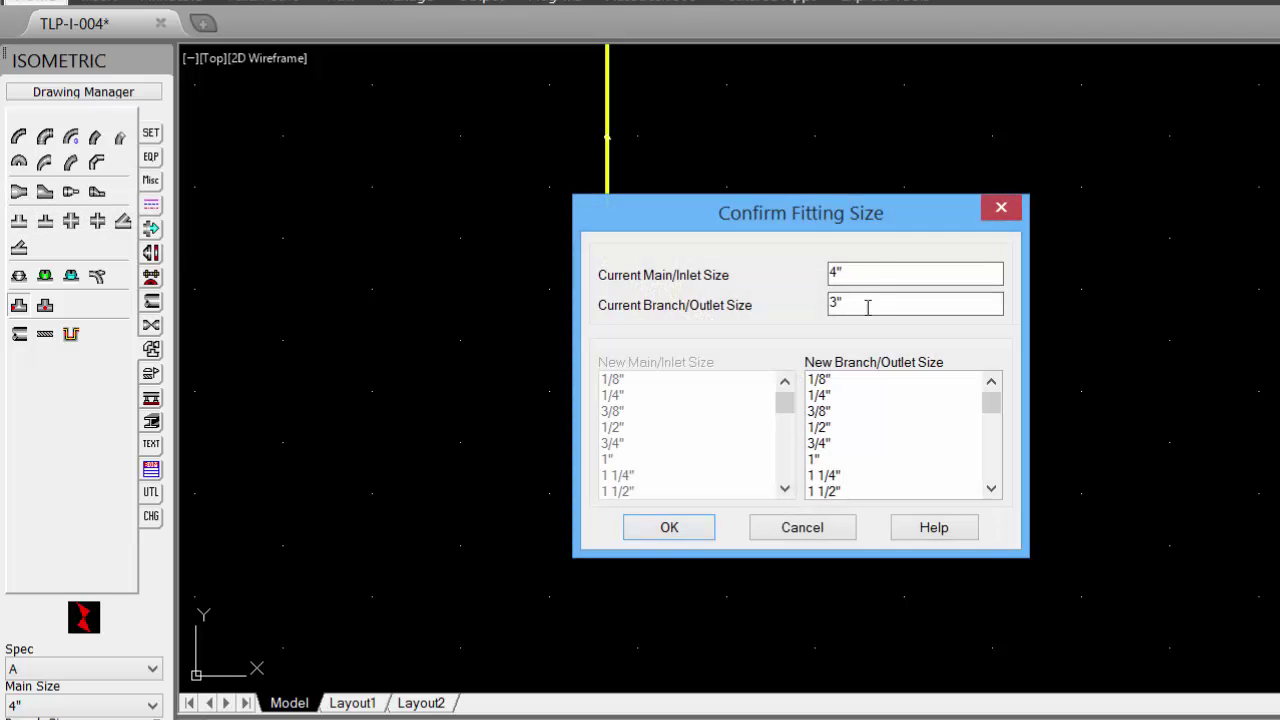
{"action": "left_click", "coordinate": [668, 527]}
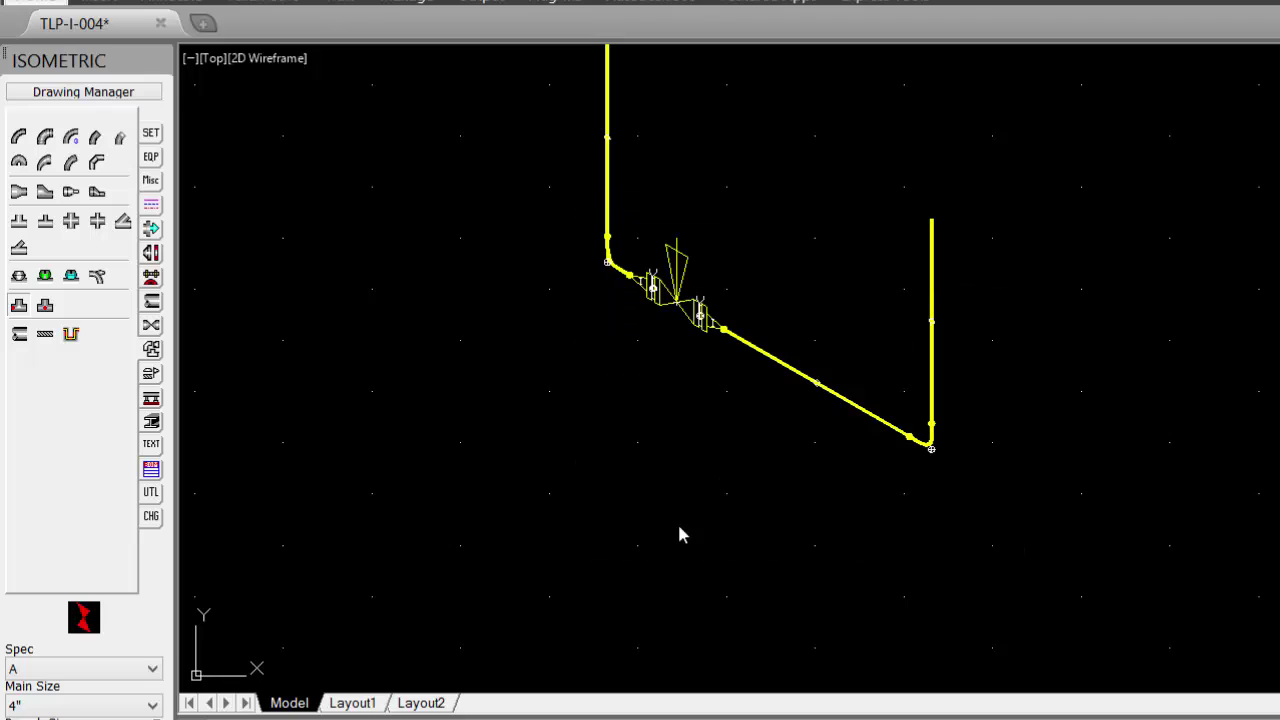
{"action": "left_click", "coordinate": [20, 222]}
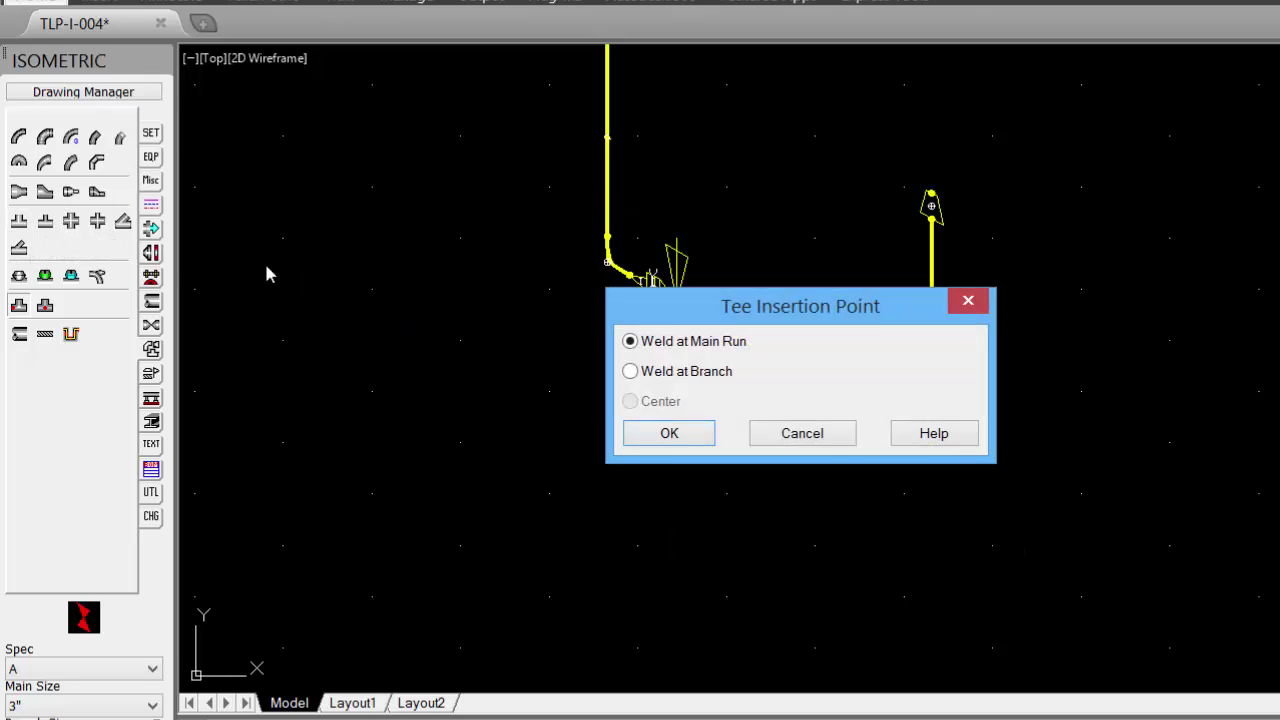
{"action": "left_click", "coordinate": [668, 434]}
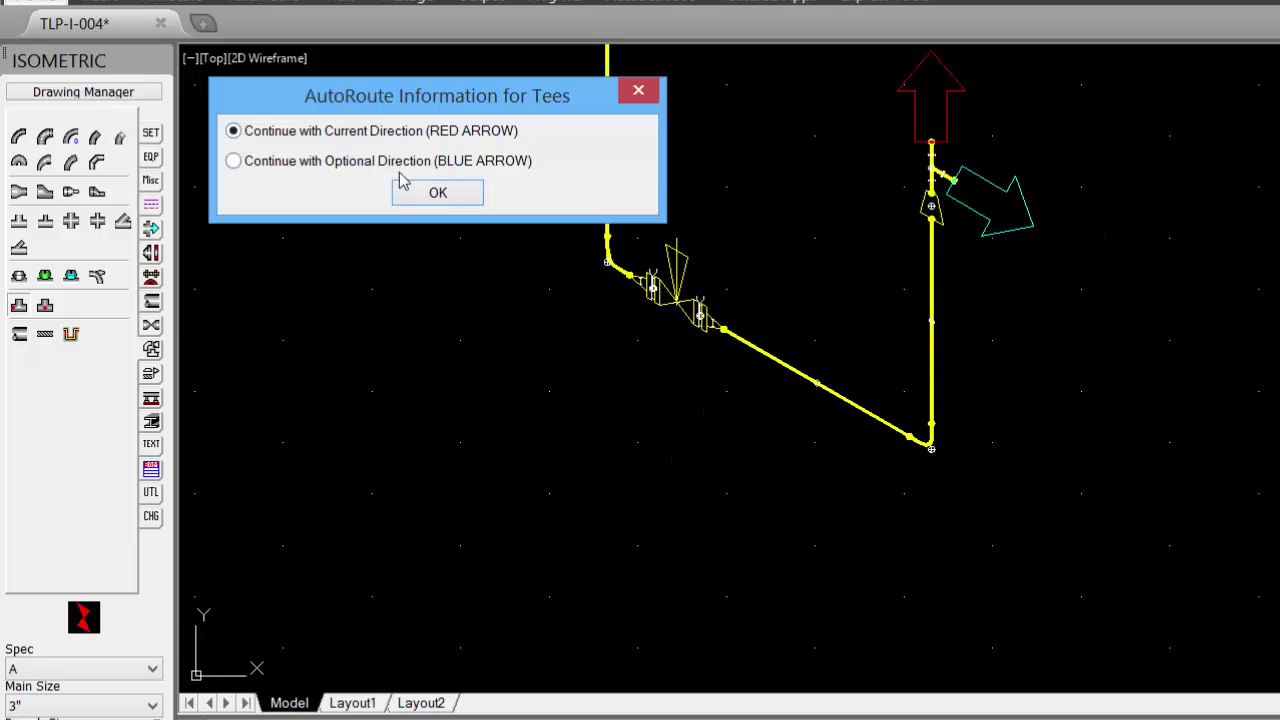
{"action": "left_click", "coordinate": [437, 193]}
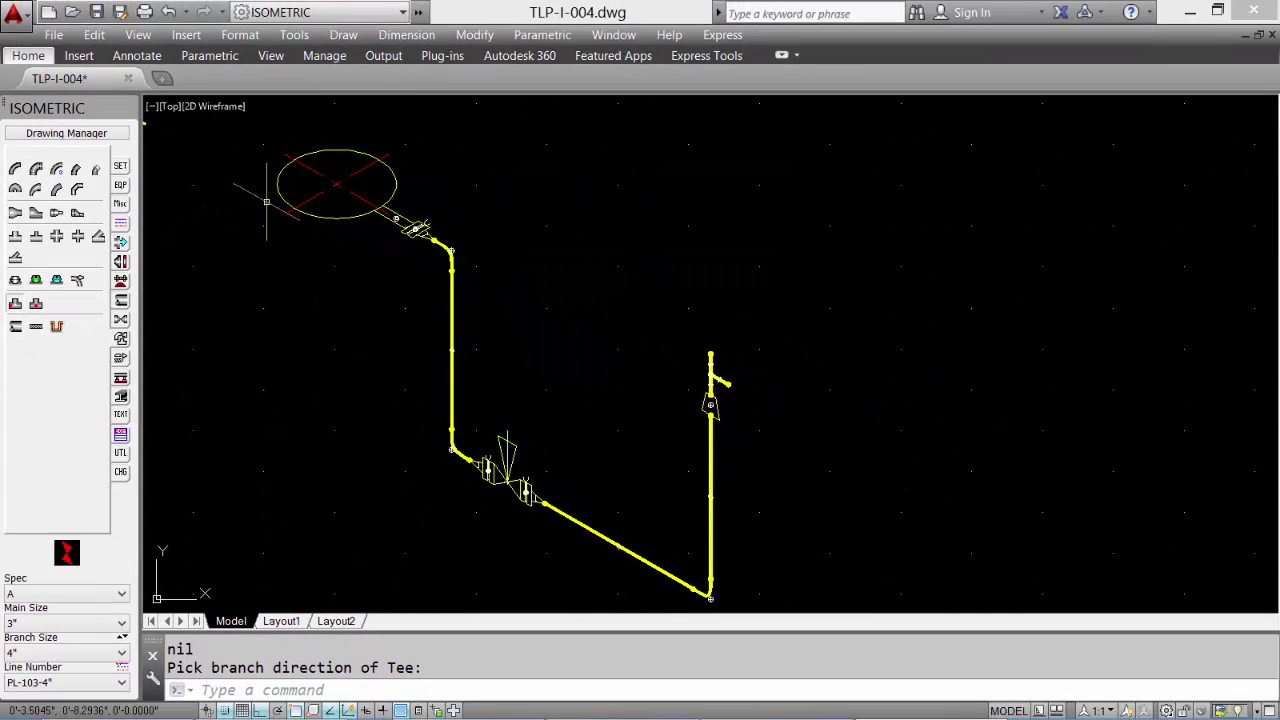
- Disable AutoRoute and set the main pipe size to 2"
{"action": "middle_click_drag", "start_coordinate": [520, 321], "coordinate": [531, 251]}
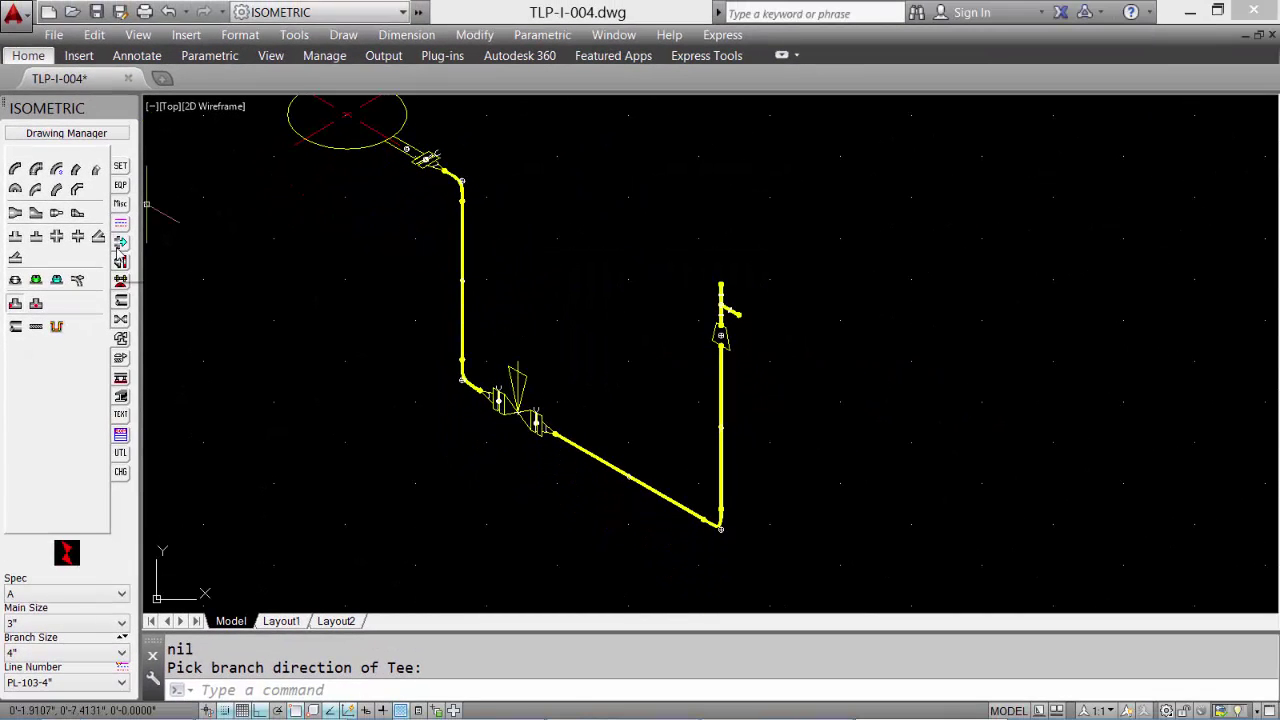
{"action": "left_click", "coordinate": [120, 245]}
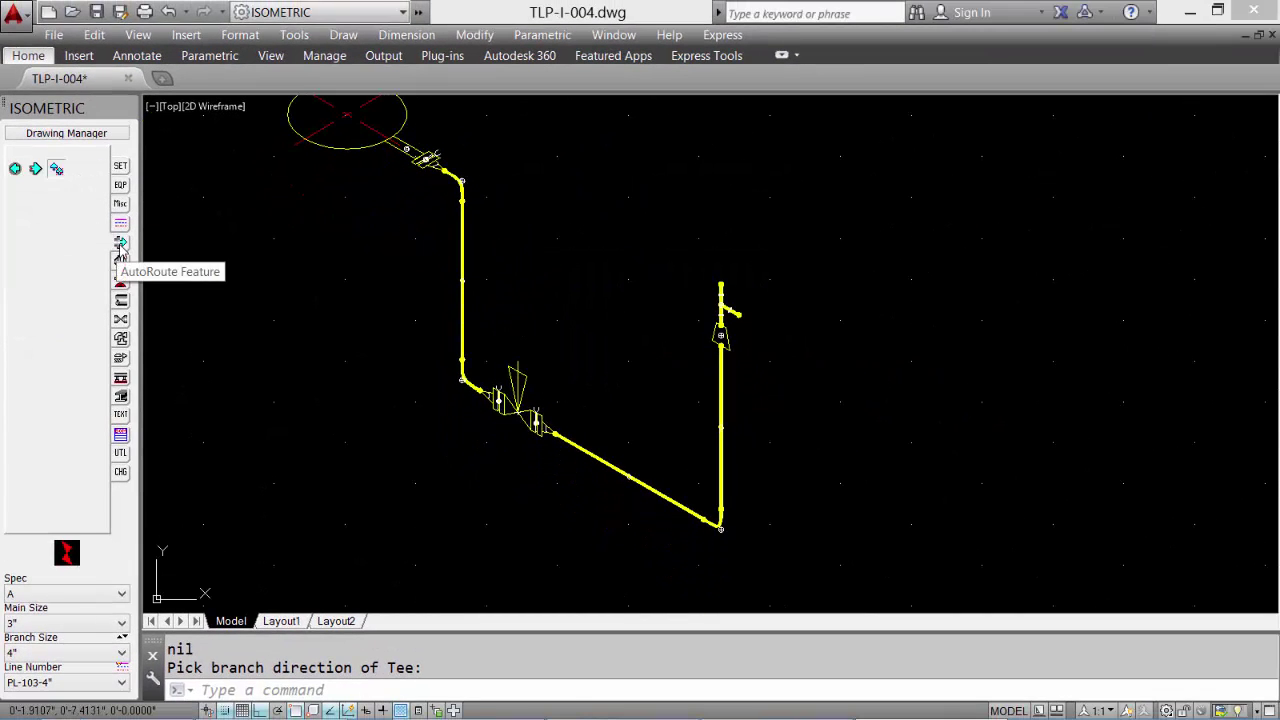
{"action": "left_click", "coordinate": [57, 169]}
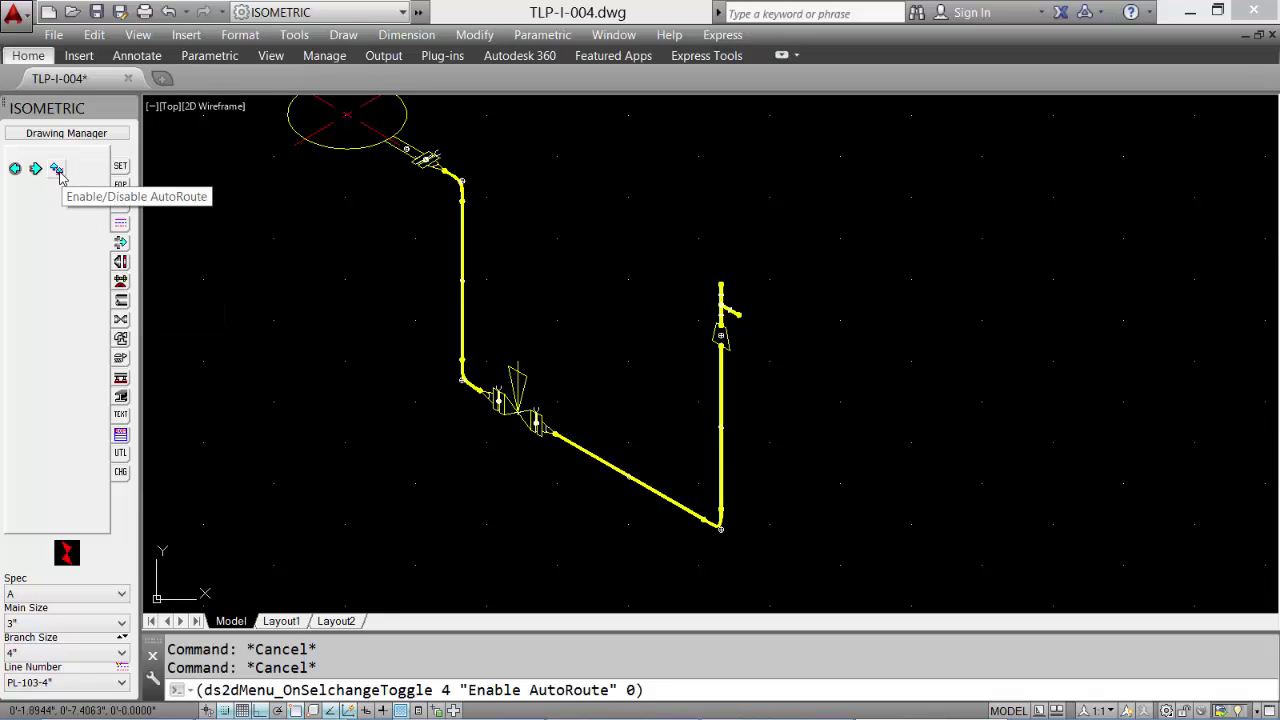
{"action": "left_click", "coordinate": [38, 628]}
{"action": "scroll", "coordinate": [58, 260], "scroll_direction": "up", "scroll_amount": 1}
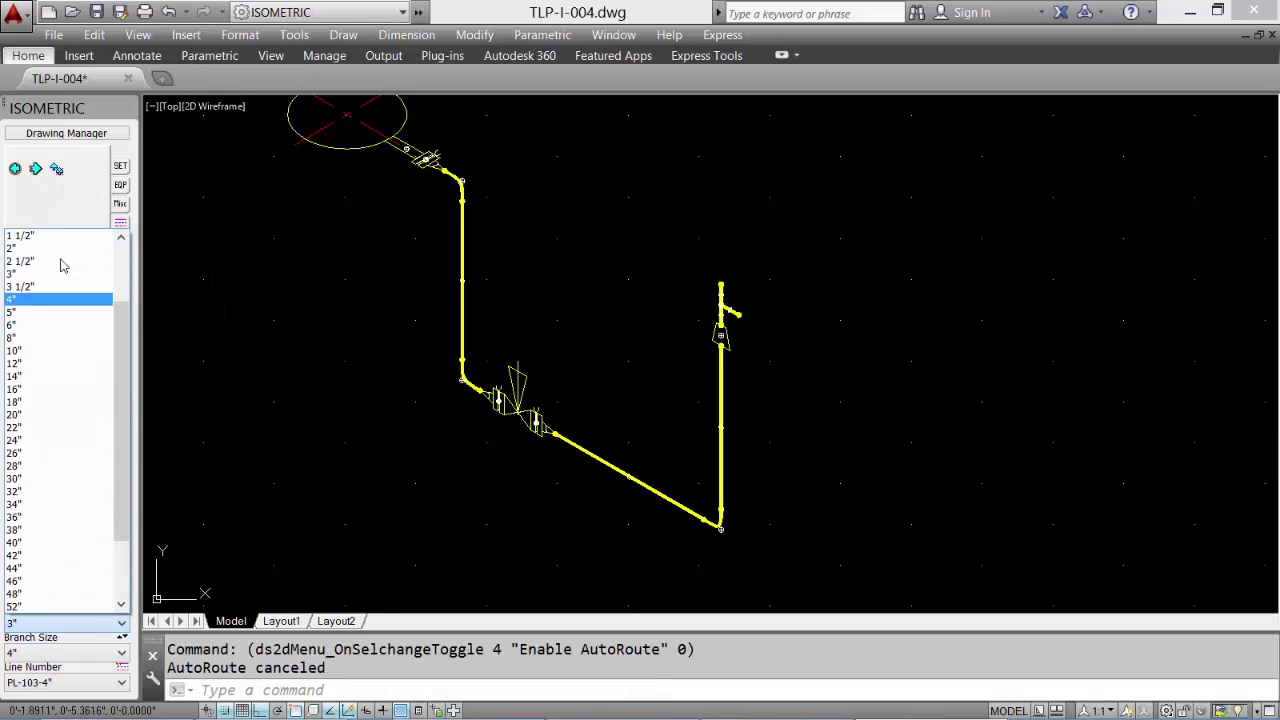
{"action": "left_click", "coordinate": [58, 254]}
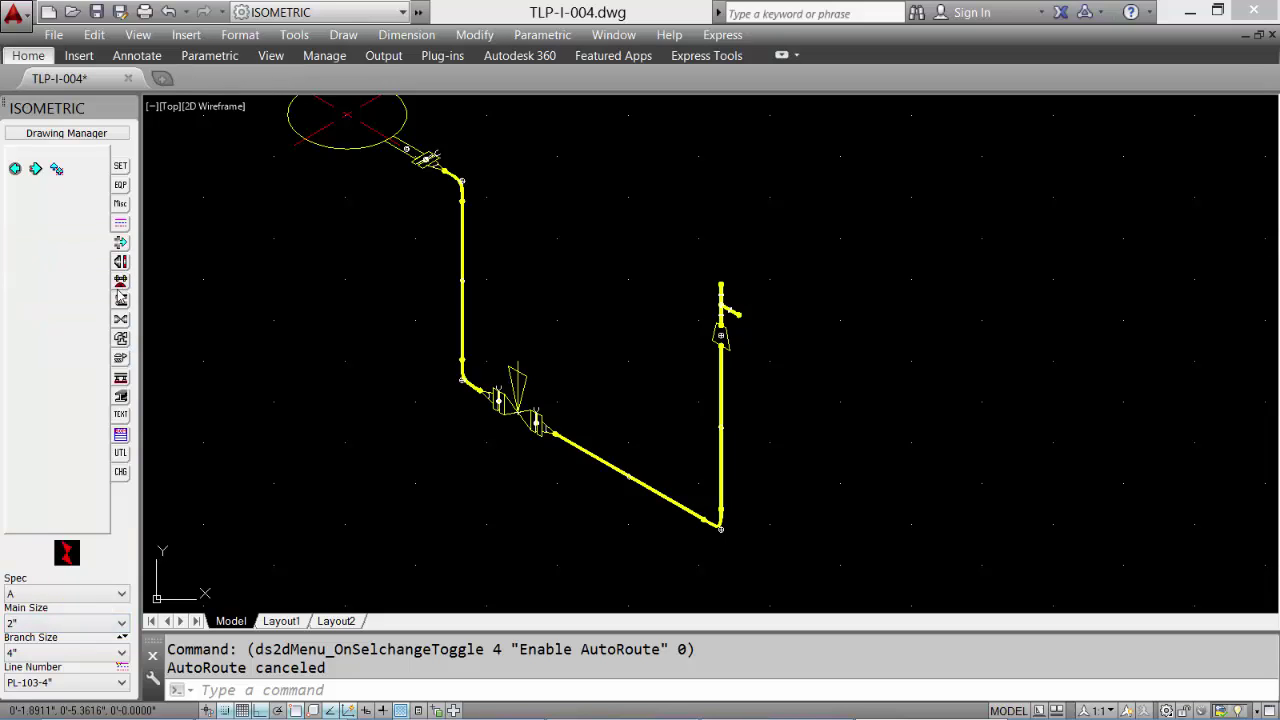
{"action": "left_click", "coordinate": [120, 380]}
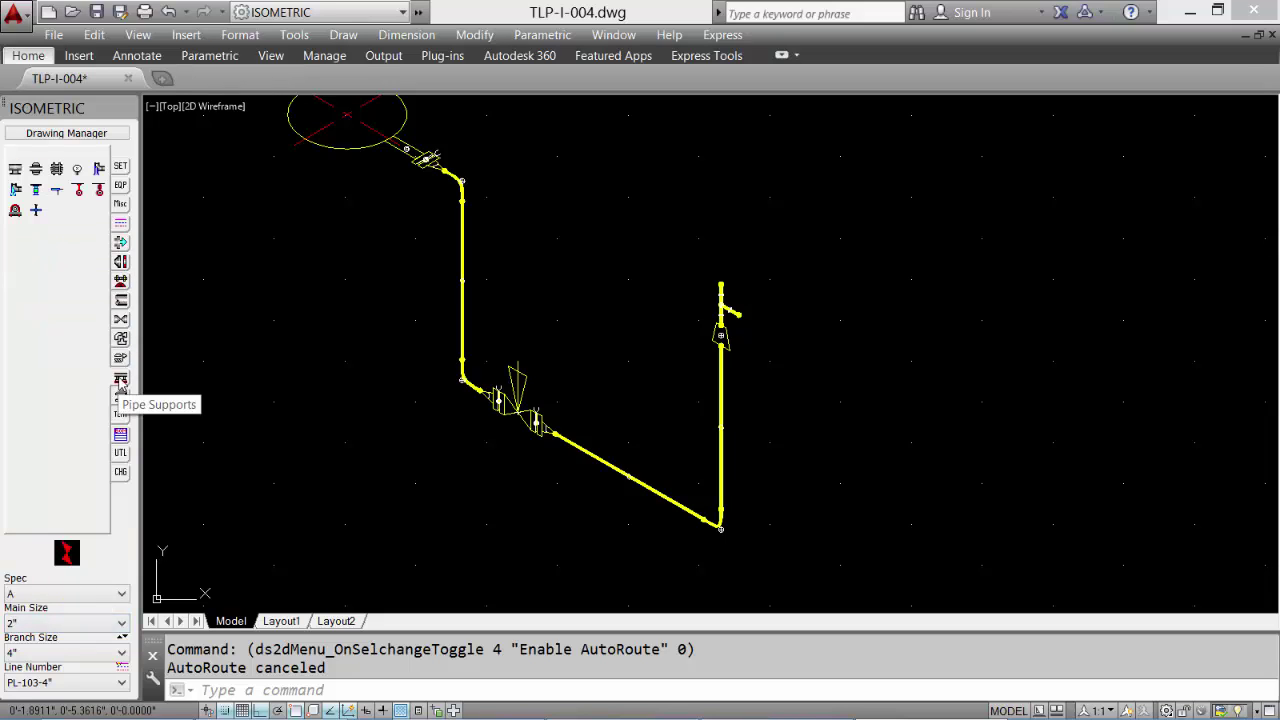
- Hang a base support down from the bottom elbow's centre (CEN snap), then show the dimensioning tools
{"action": "left_click", "coordinate": [98, 172]}
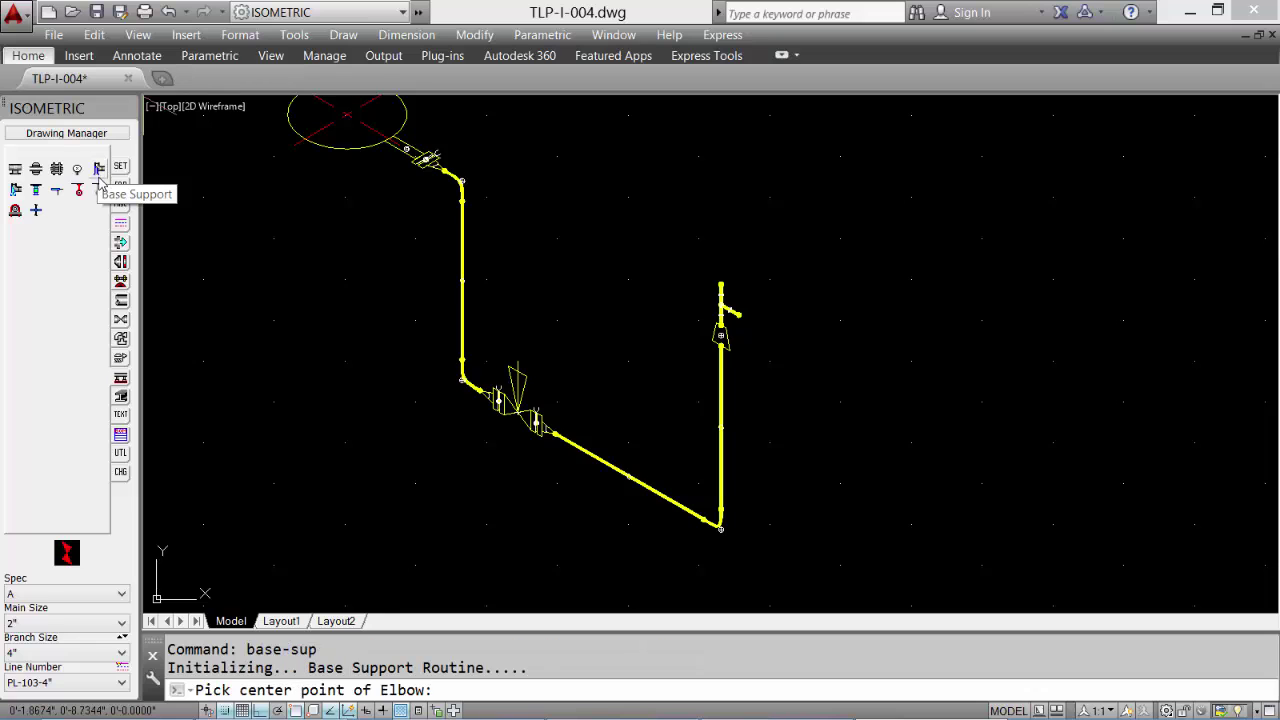
{"action": "type", "text": "CEN"}
{"action": "key", "text": "Return"}
{"action": "middle_click_drag", "start_coordinate": [720, 528], "coordinate": [700, 378]}
{"action": "left_click", "coordinate": [700, 378]}
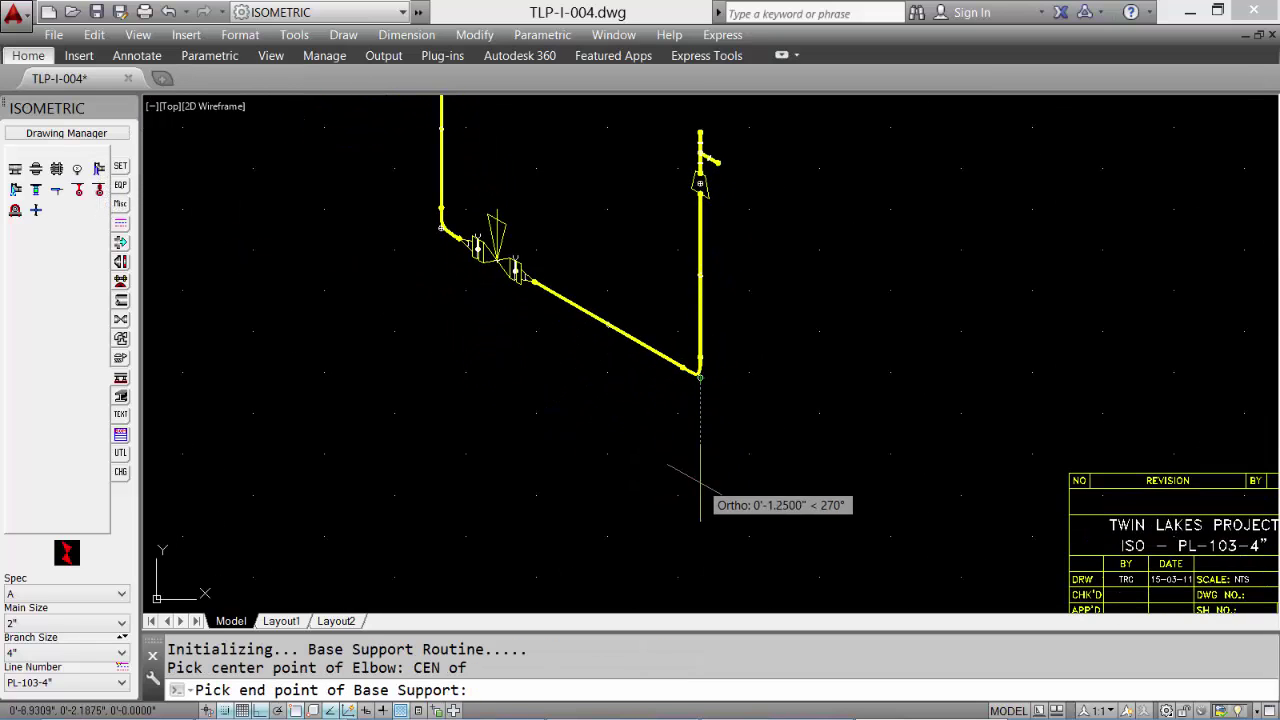
{"action": "left_click", "coordinate": [700, 490]}
{"action": "left_click", "coordinate": [793, 508]}
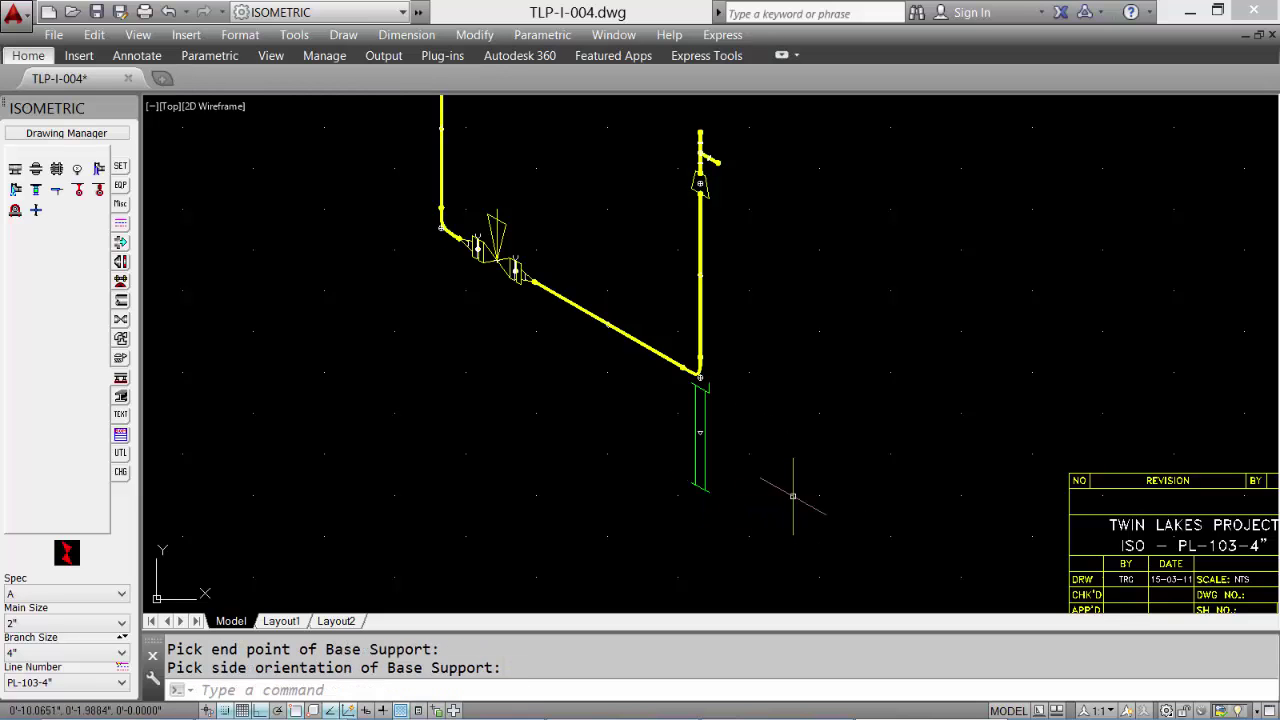
{"action": "middle_click", "coordinate": [766, 362]}
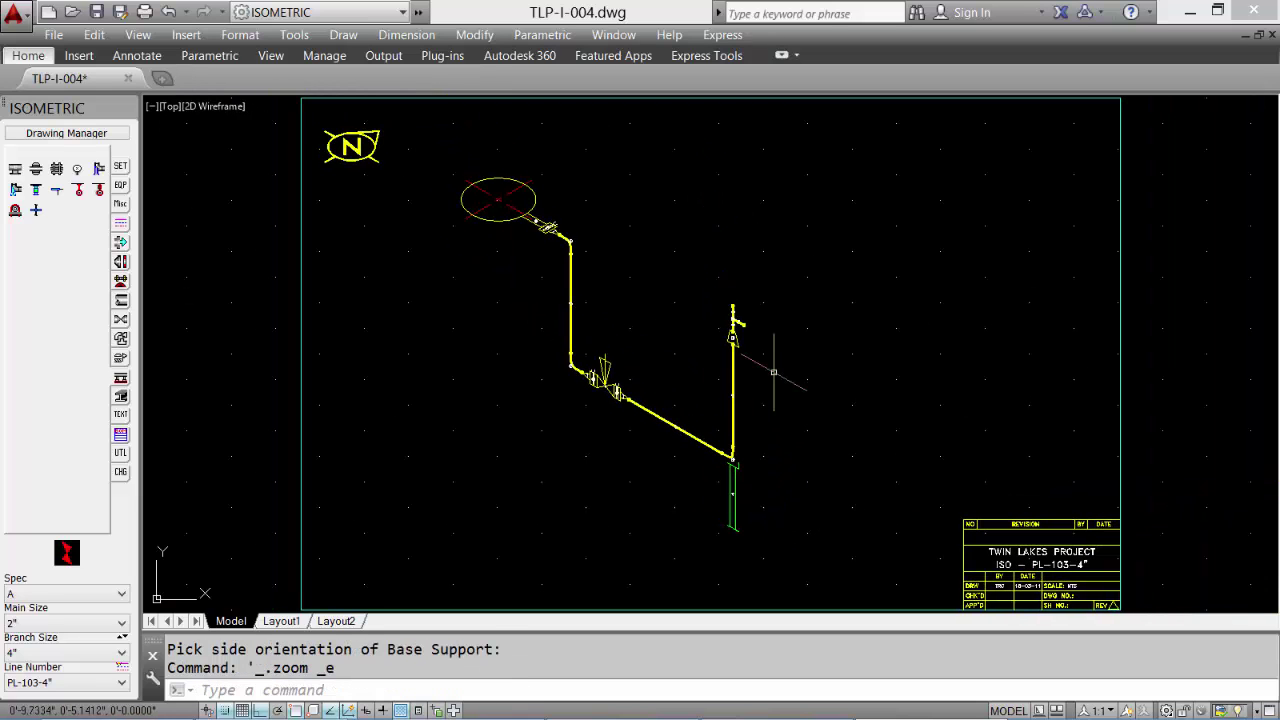
{"action": "left_click", "coordinate": [121, 469]}
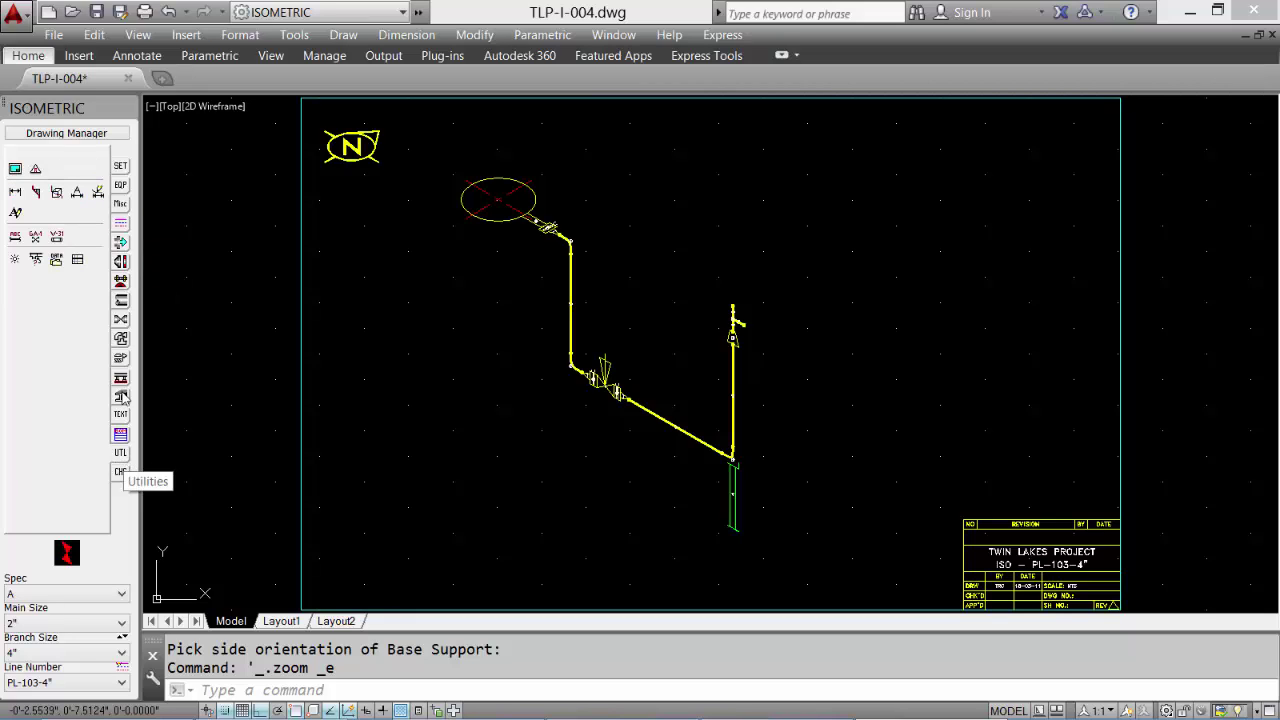
- Start isometric dimensioning from the vessel centre, placing the 2'-0 1/8" and 9" dimensions
{"action": "left_click", "coordinate": [15, 193]}
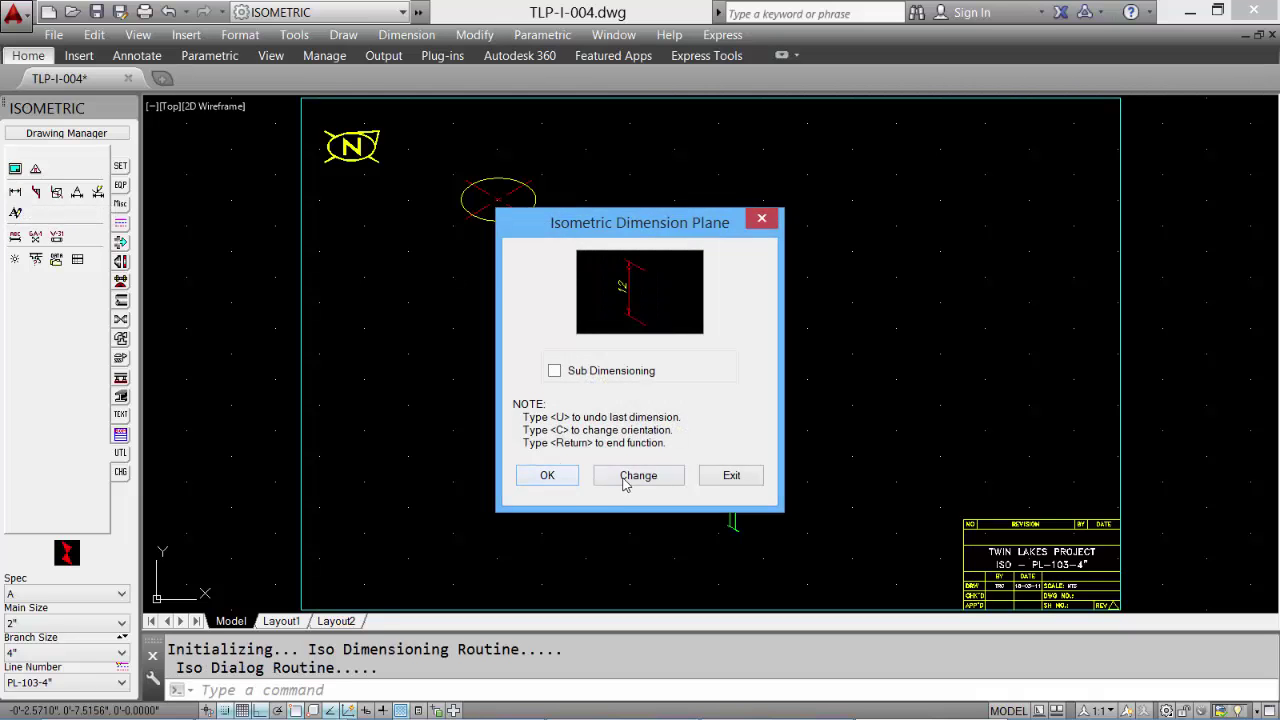
{"action": "left_click", "coordinate": [625, 480]}
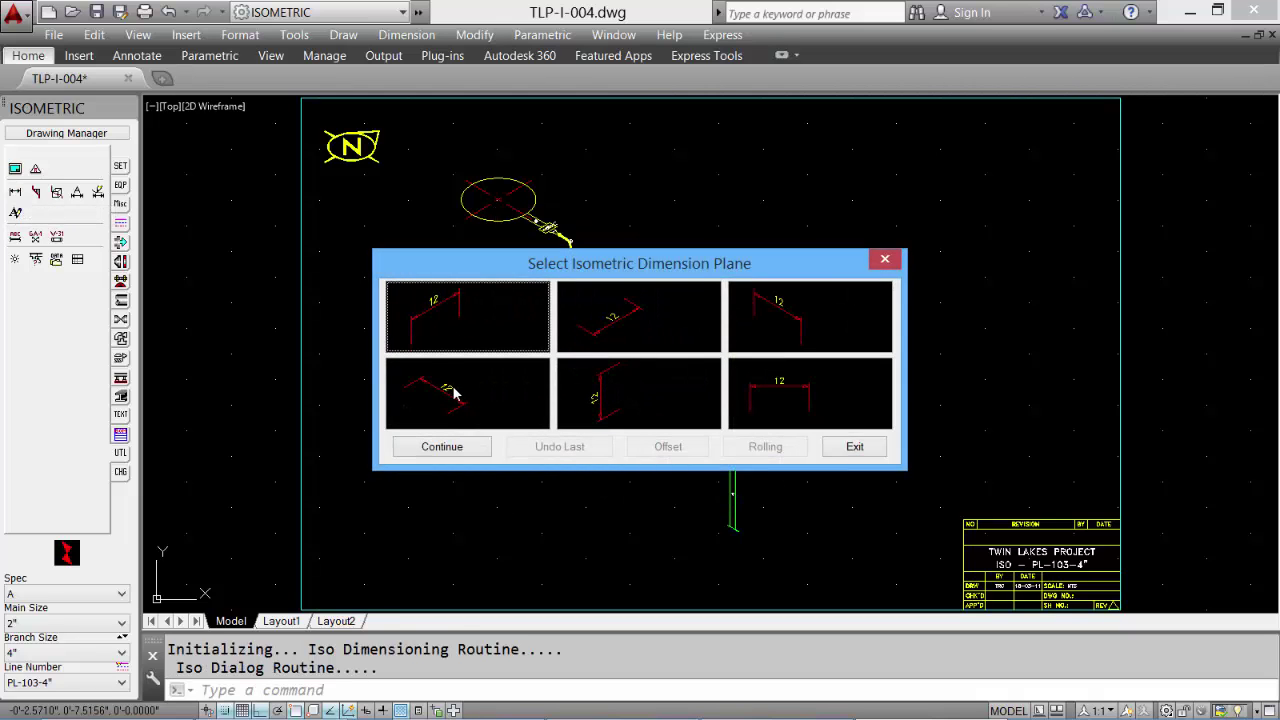
{"action": "left_click", "coordinate": [455, 393]}
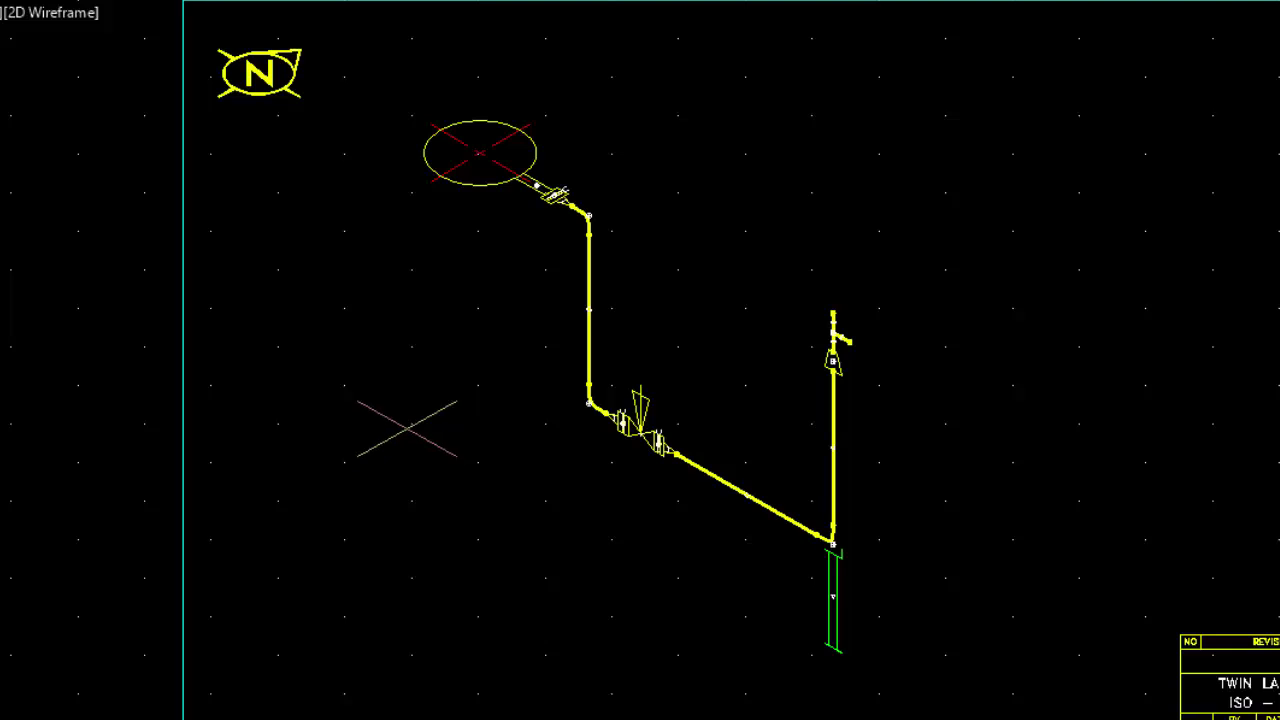
{"action": "left_click", "coordinate": [483, 110]}
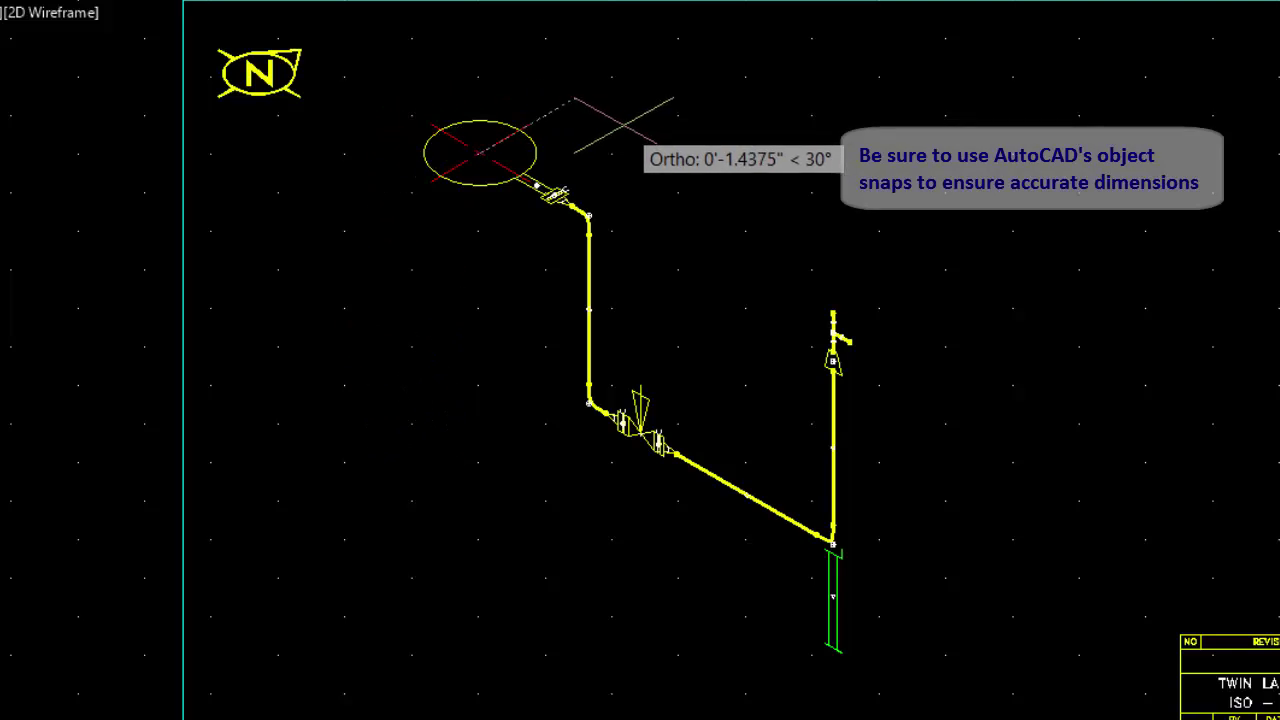
{"action": "scroll", "coordinate": [590, 215], "scroll_direction": "up", "scroll_amount": 8}
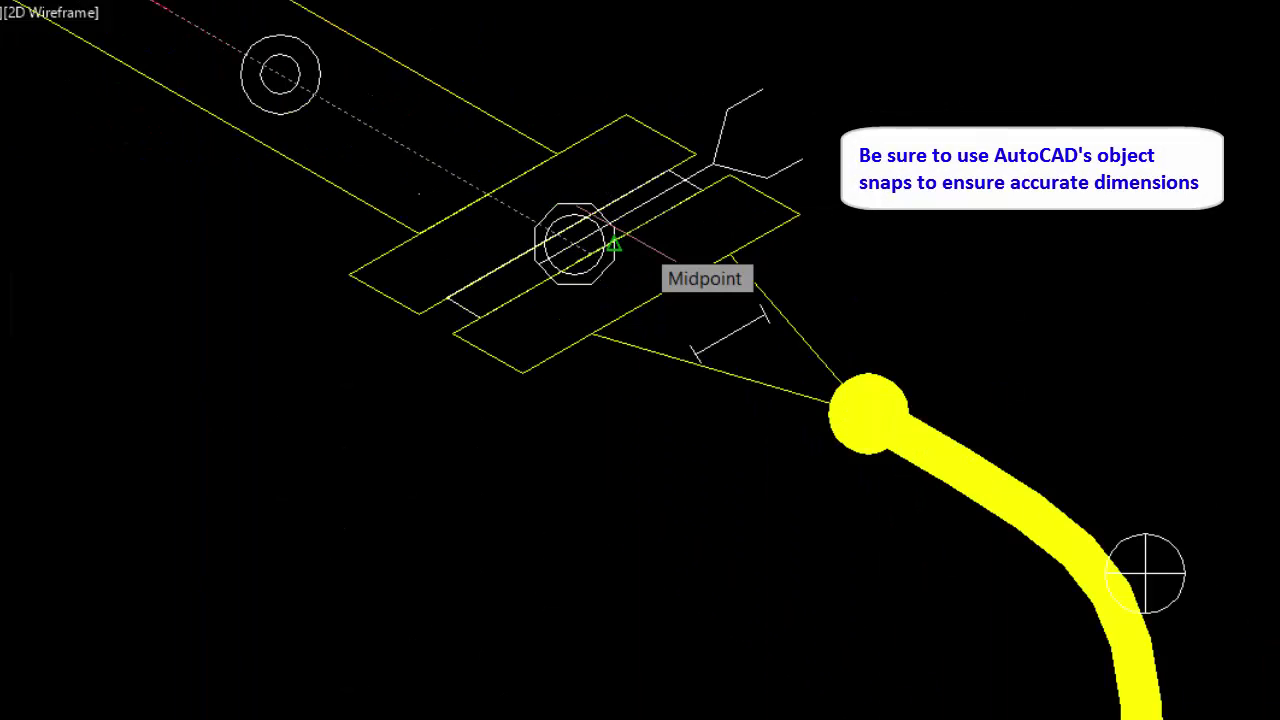
{"action": "scroll", "coordinate": [610, 235], "scroll_direction": "down", "scroll_amount": 5}
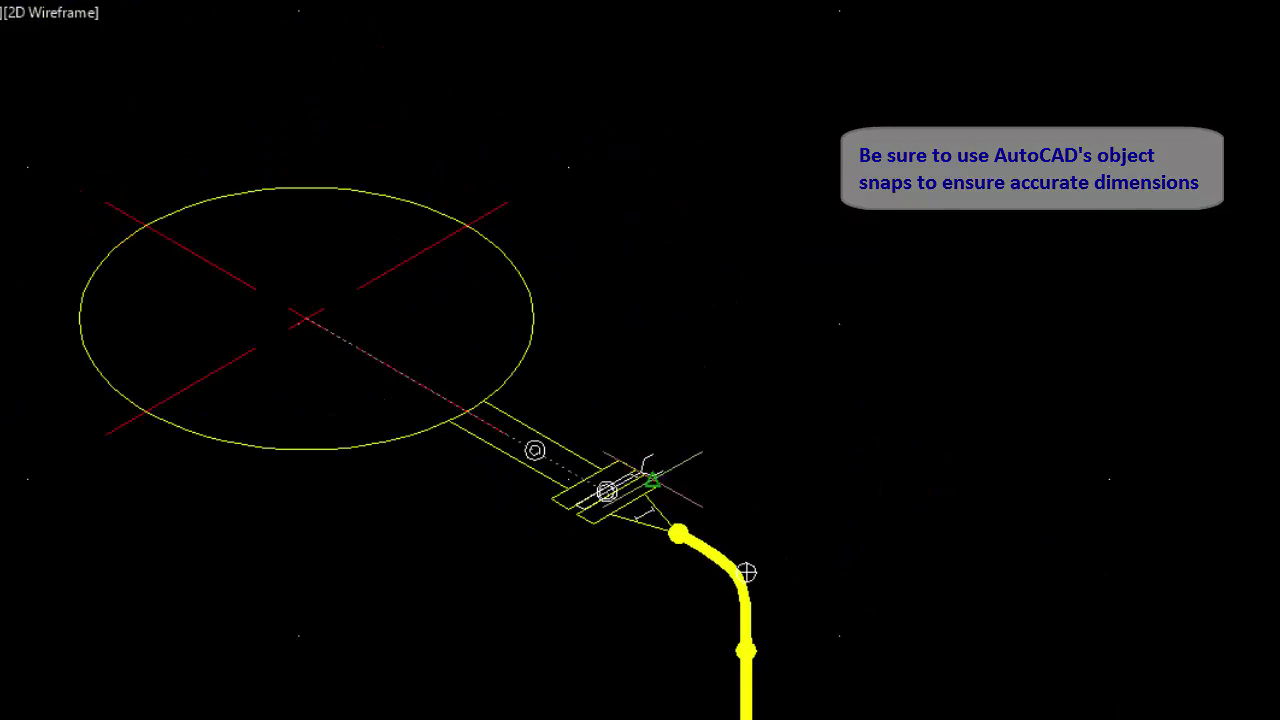
{"action": "left_click", "coordinate": [729, 82]}
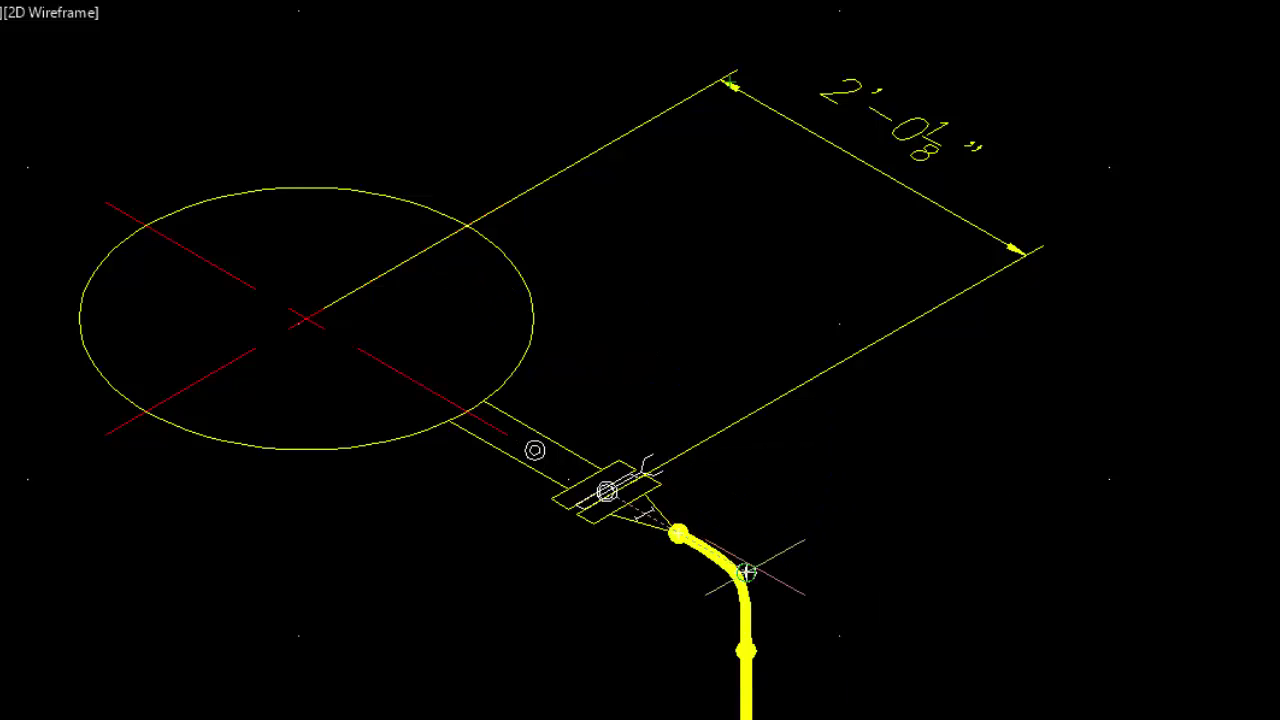
{"action": "left_click", "coordinate": [746, 572]}
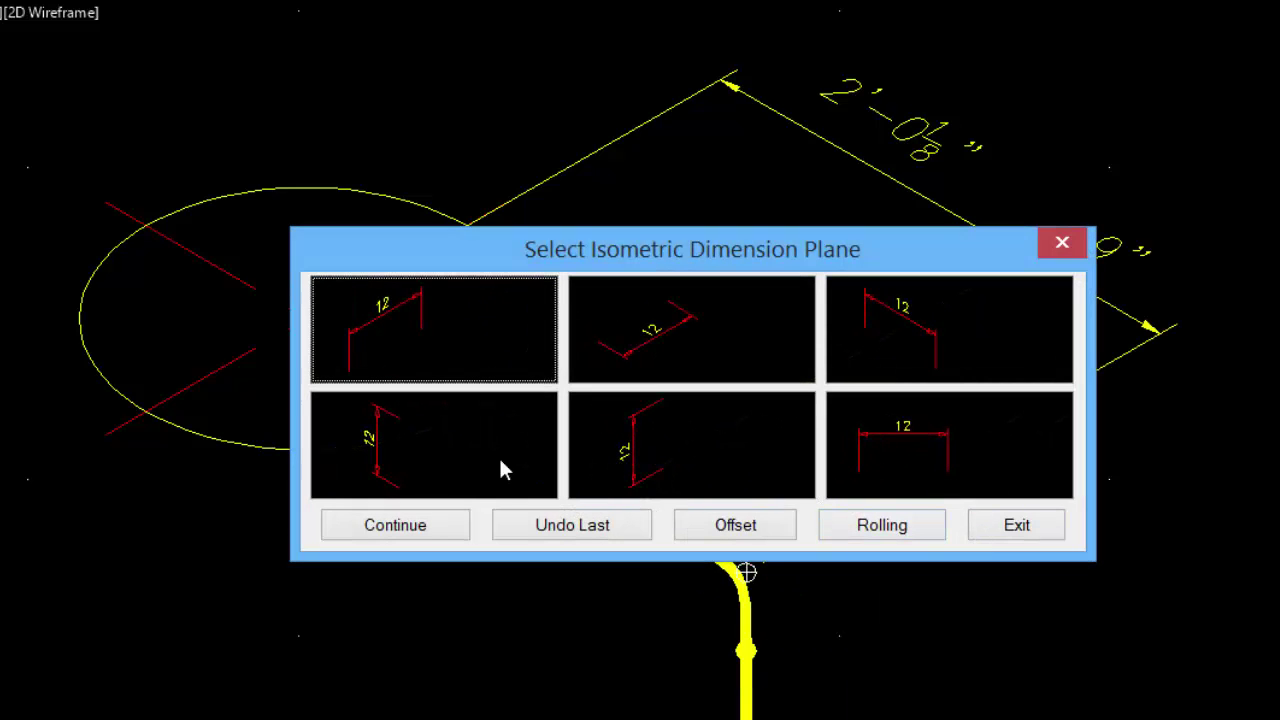
- Dimension the vertical riser run on a vertical plane, entering a length of 96
{"action": "left_click", "coordinate": [683, 466]}
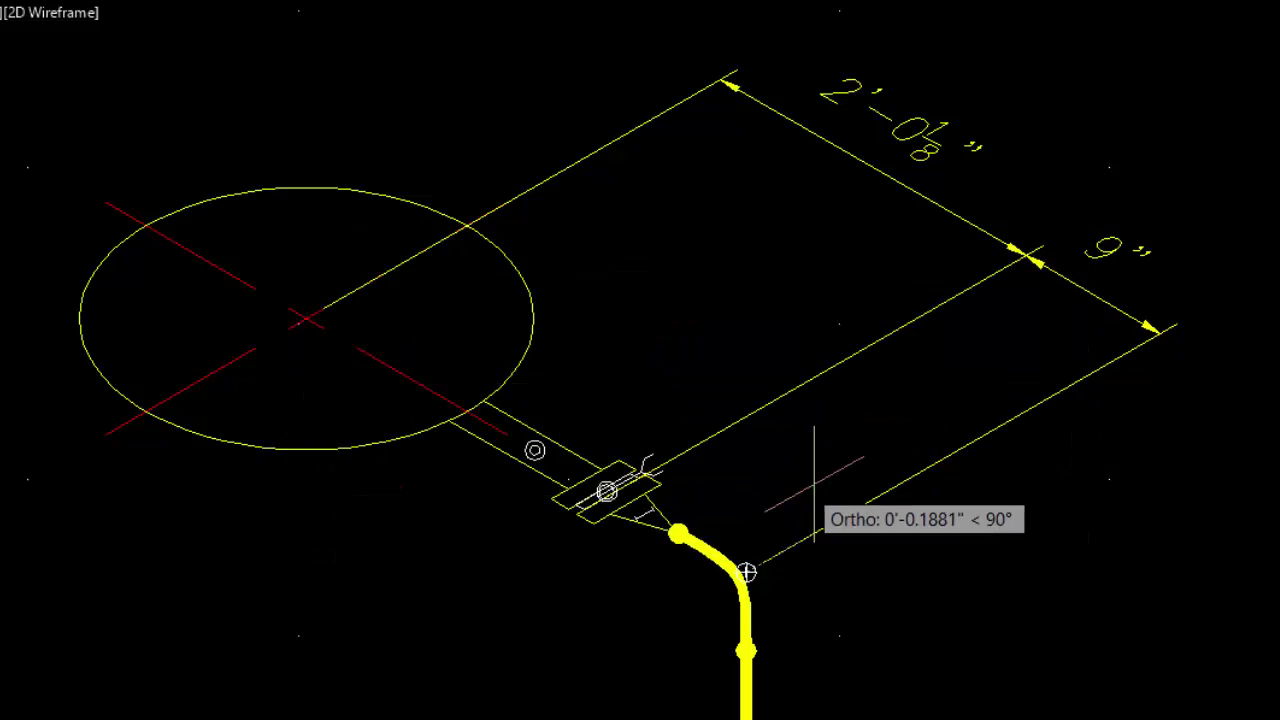
{"action": "scroll", "coordinate": [820, 463], "scroll_direction": "down", "scroll_amount": 3}
{"action": "middle_click_drag", "start_coordinate": [863, 423], "coordinate": [656, 120]}
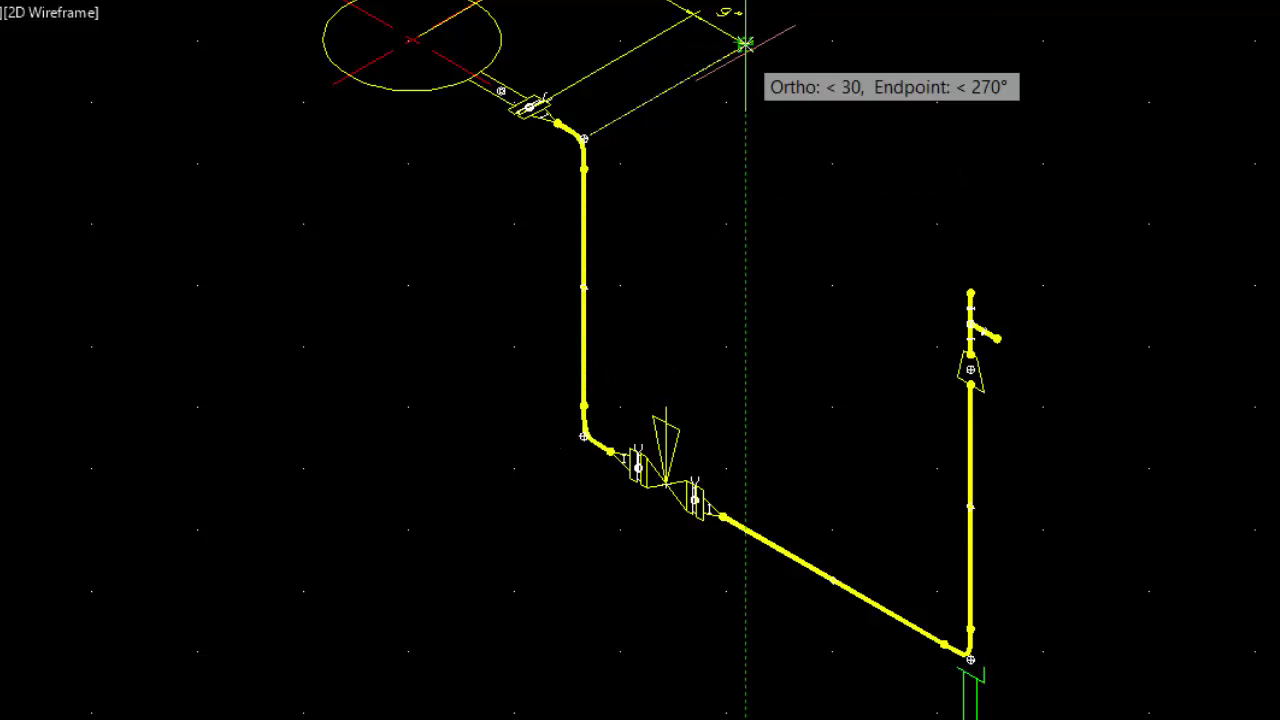
{"action": "left_click", "coordinate": [745, 44]}
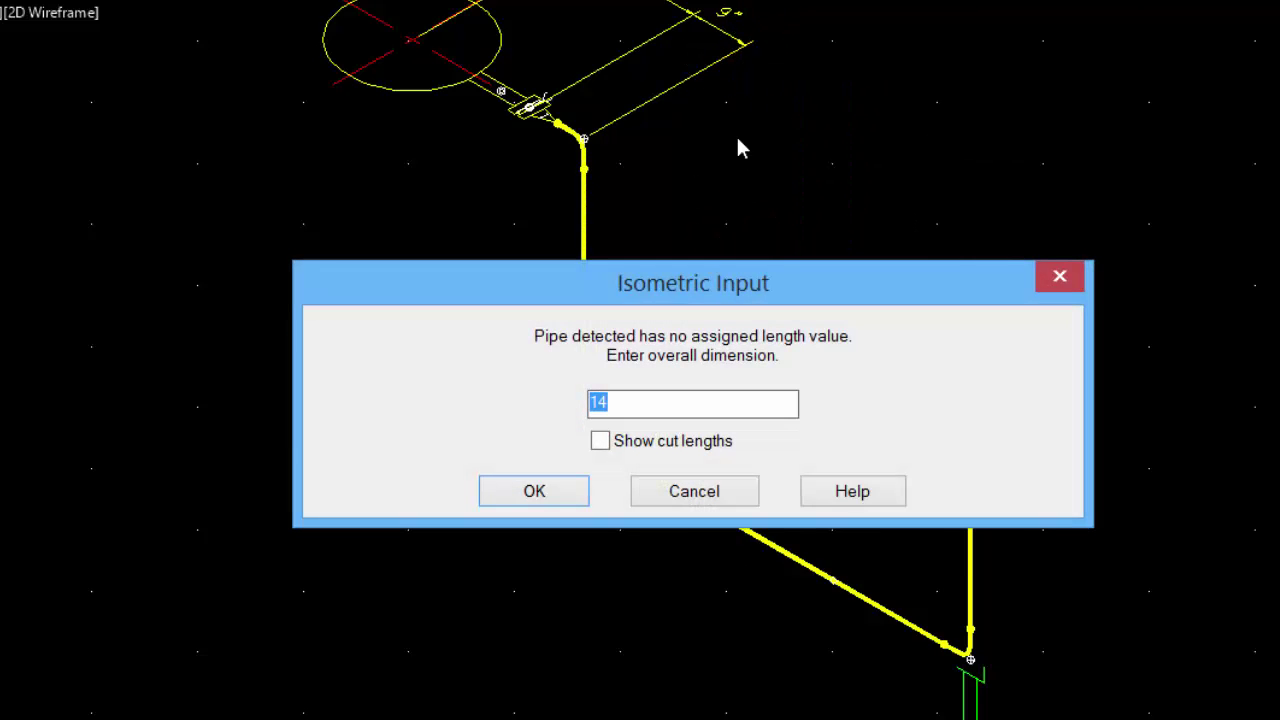
{"action": "type", "text": "96"}
{"action": "key", "text": "Return"}
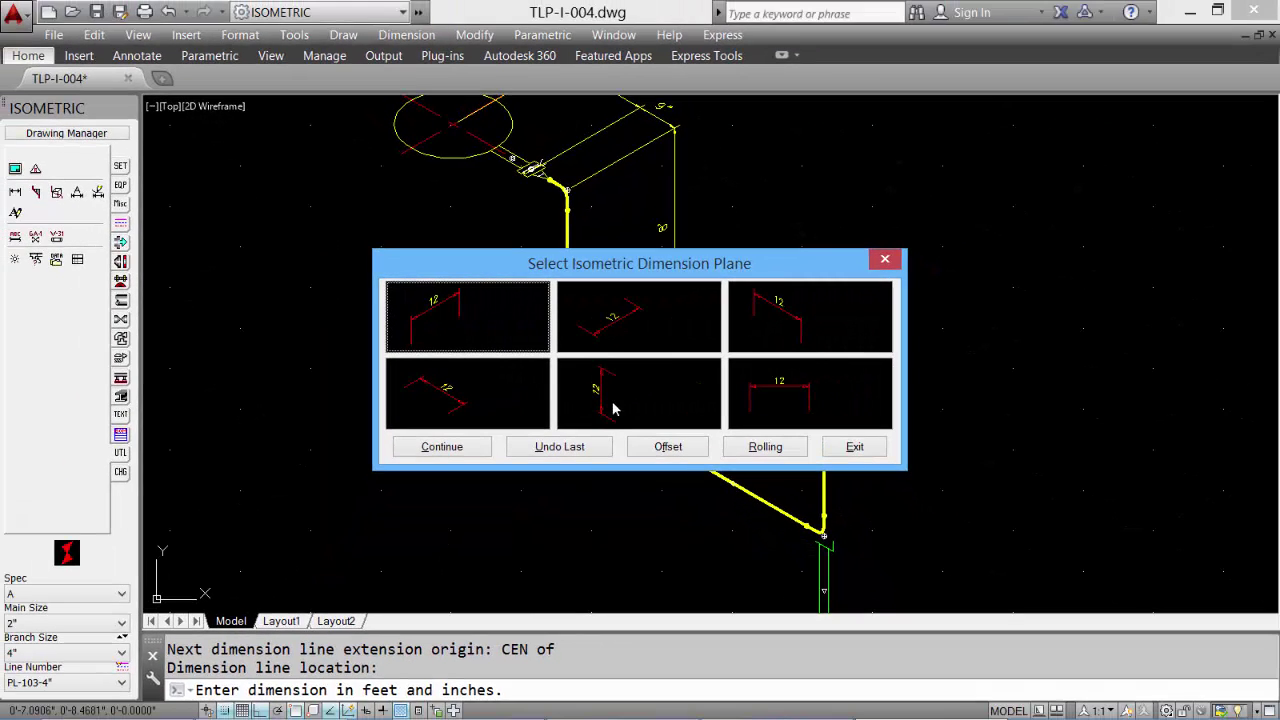
- Position the 9" dimension line and add the 9¼" dimension to a midpoint snap
{"action": "left_click", "coordinate": [810, 330]}
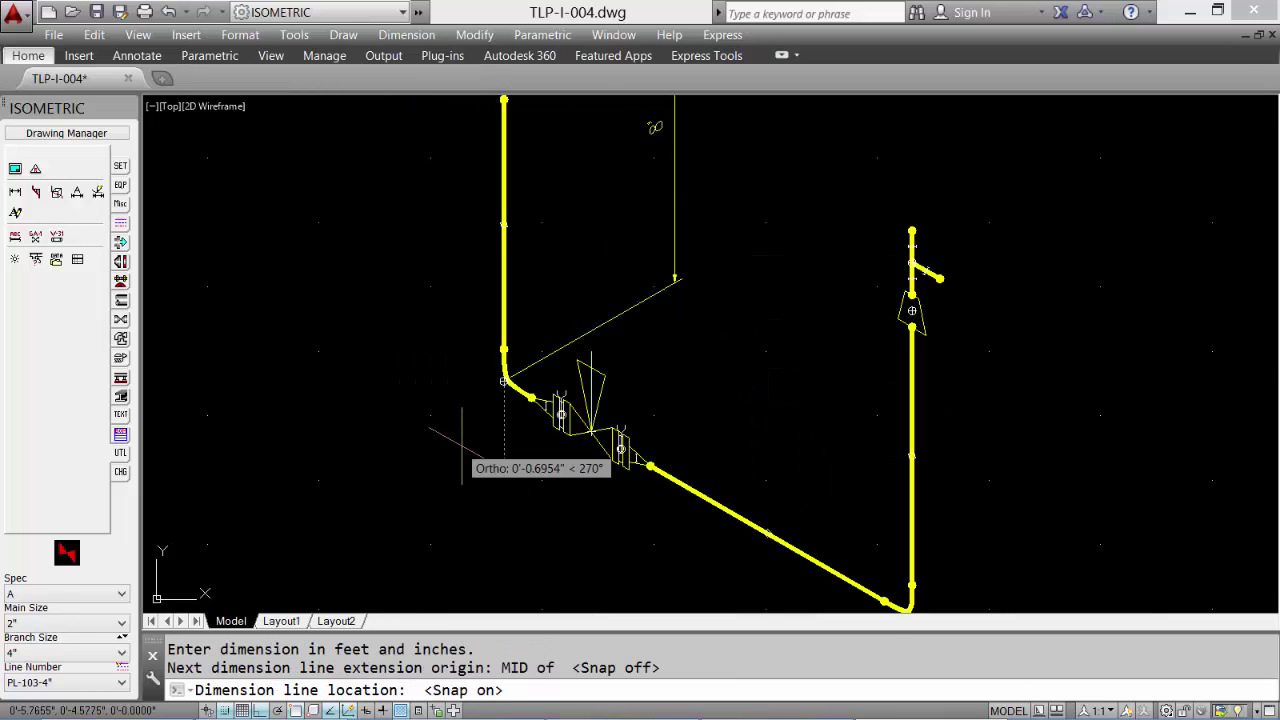
{"action": "scroll", "coordinate": [470, 460], "scroll_direction": "down", "scroll_amount": 4}
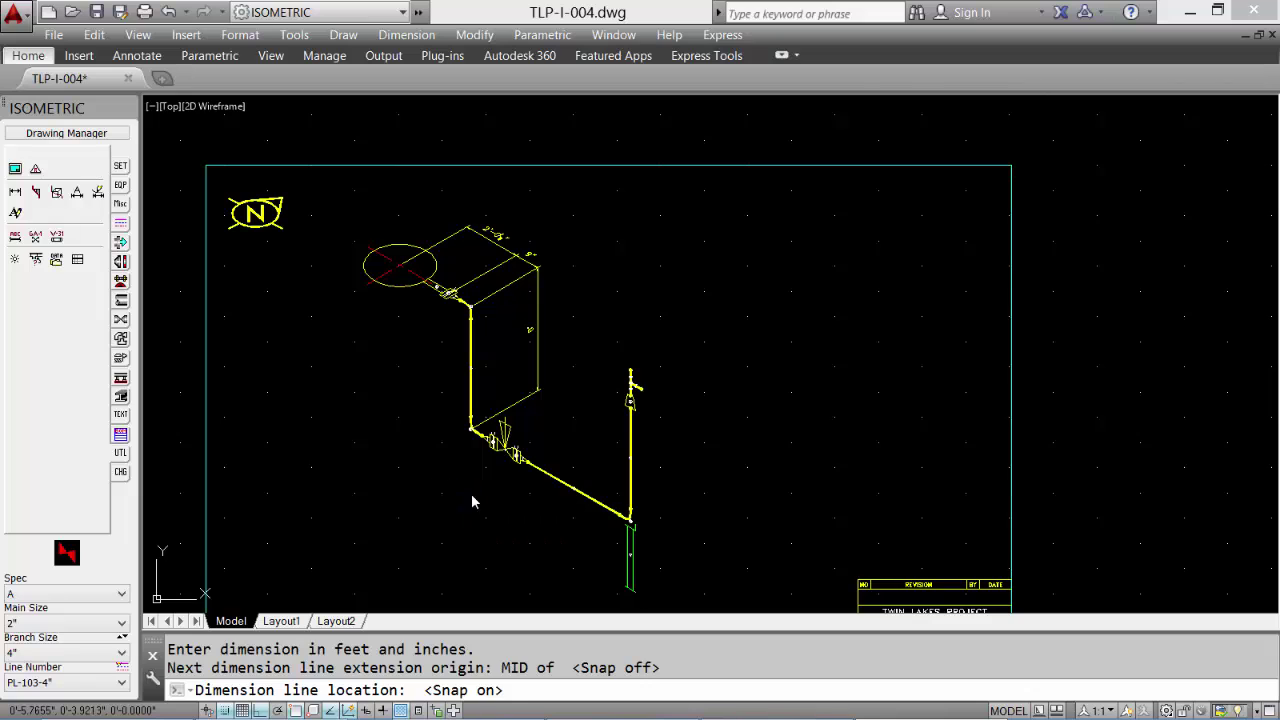
{"action": "left_click", "coordinate": [505, 488]}
{"action": "scroll", "coordinate": [507, 485], "scroll_direction": "up", "scroll_amount": 4}
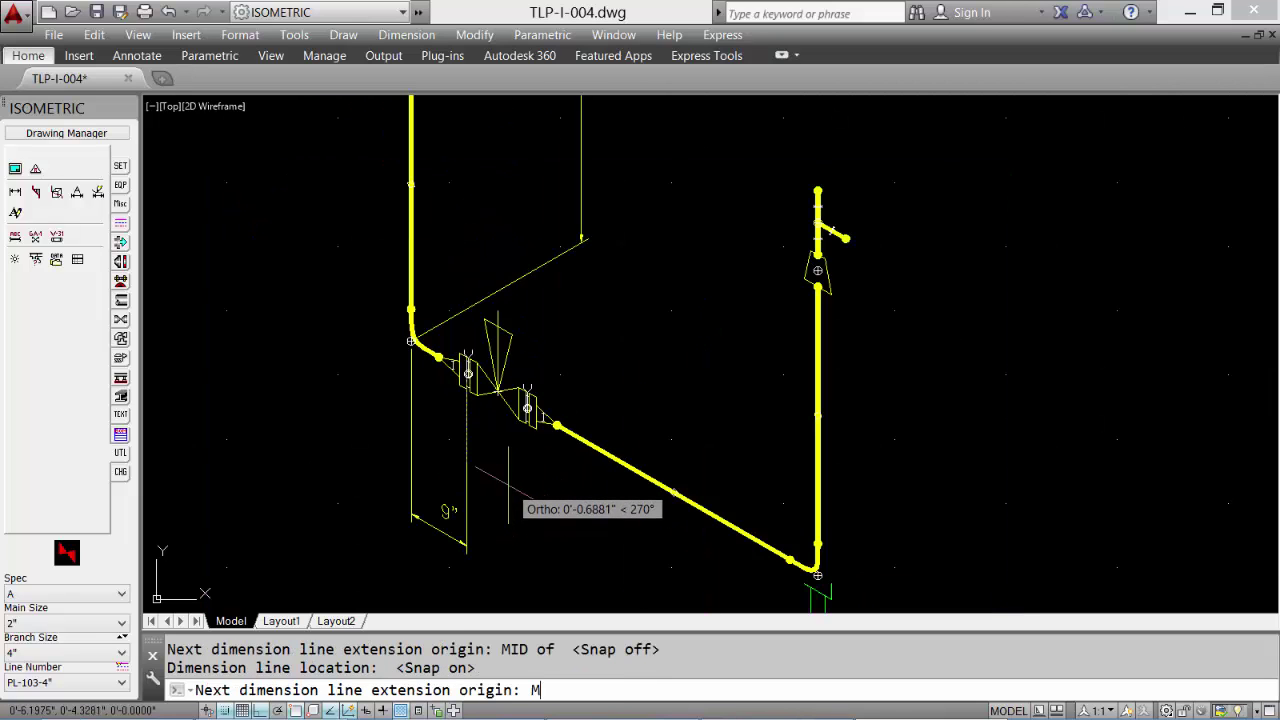
{"action": "type", "text": "D"}
{"action": "key", "text": "Return"}
{"action": "scroll", "coordinate": [527, 428], "scroll_direction": "up", "scroll_amount": 5}
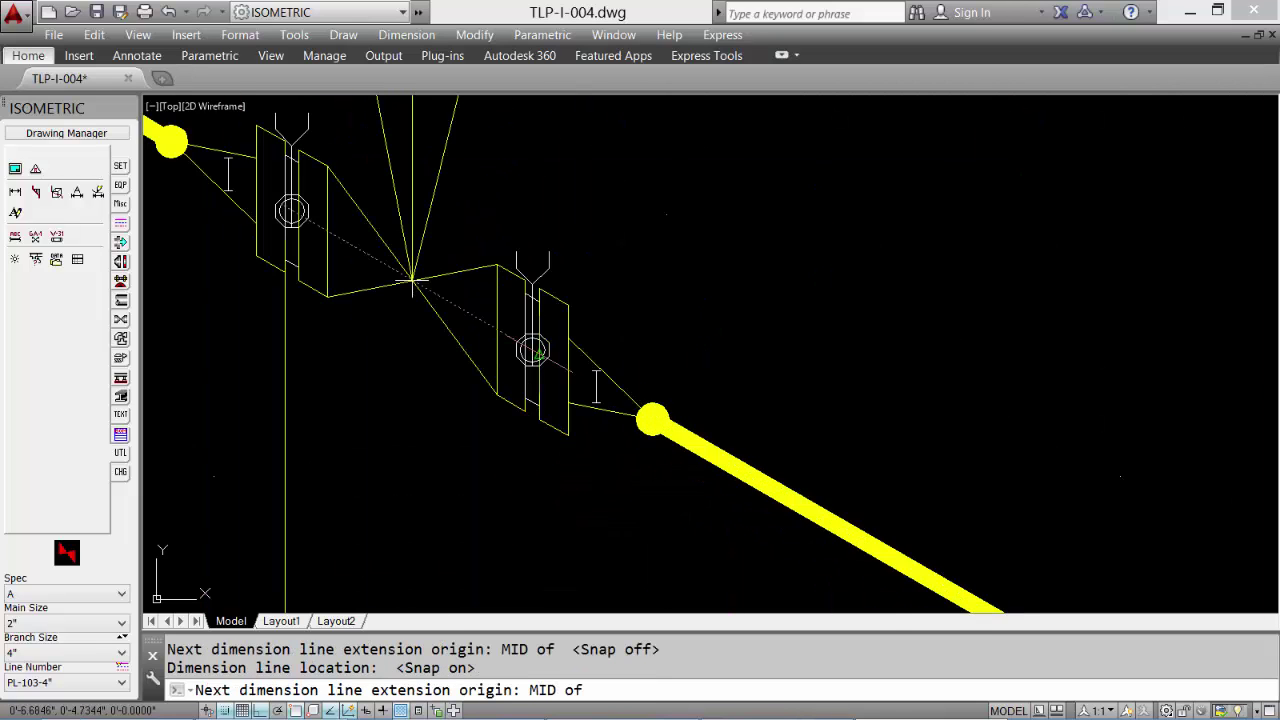
{"action": "left_click", "coordinate": [538, 352]}
- Finish the 3' dimension at the elbow centre using a CEN snap, then view the whole drawing
{"action": "scroll", "coordinate": [603, 387], "scroll_direction": "down", "scroll_amount": 5}
{"action": "type", "text": "C"}
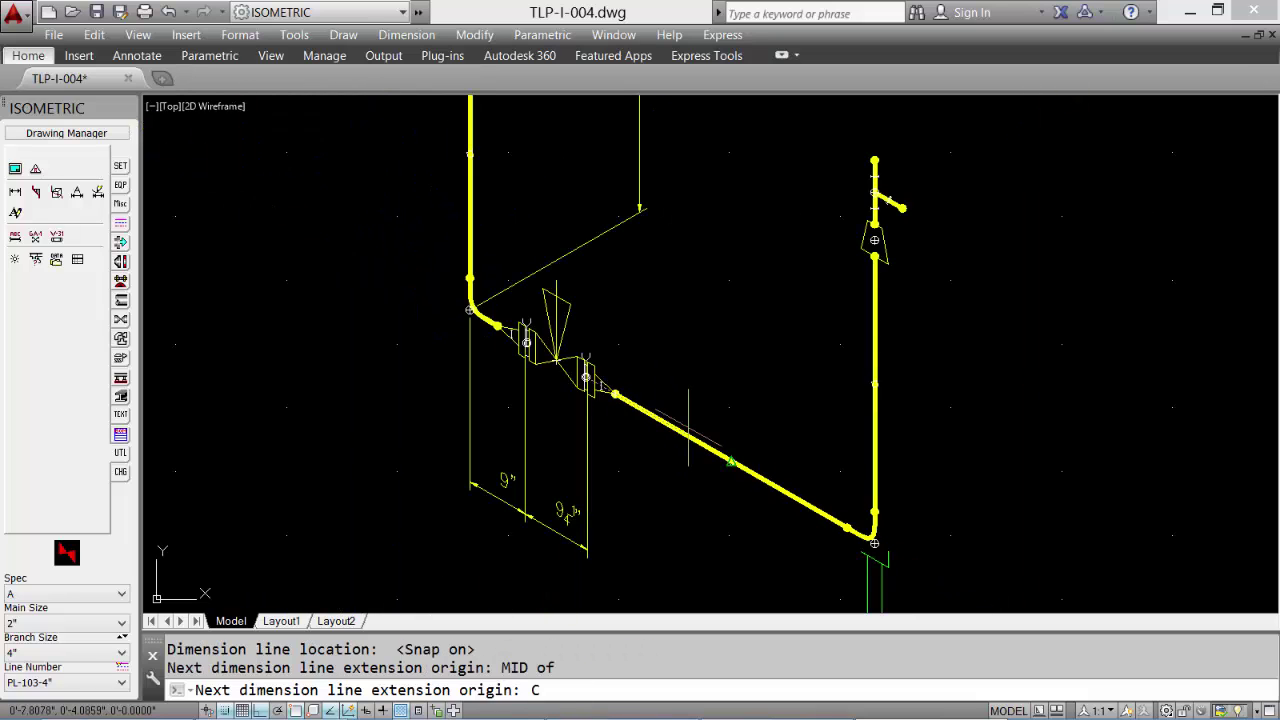
{"action": "type", "text": "EN"}
{"action": "key", "text": "Return"}
{"action": "left_click", "coordinate": [874, 543]}
{"action": "scroll", "coordinate": [644, 398], "scroll_direction": "down", "scroll_amount": 3}
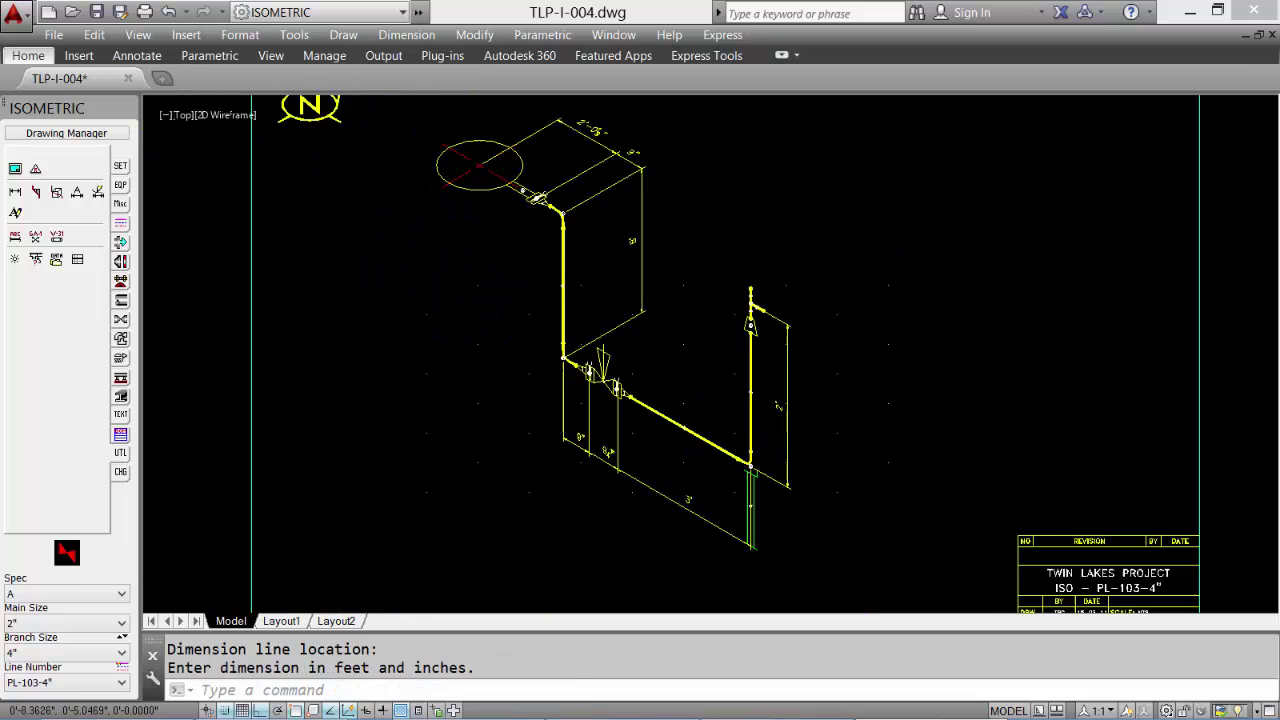
{"action": "middle_click", "coordinate": [799, 336]}
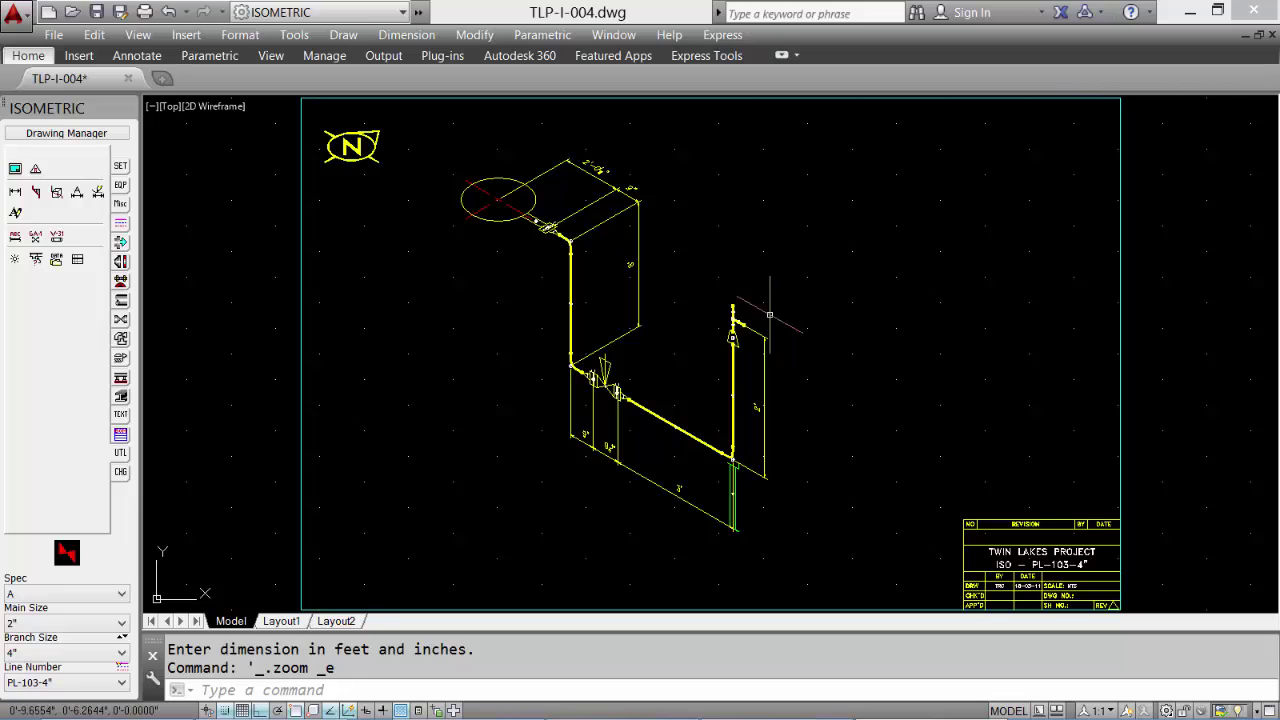
- Launch the BOM Generator Wizard, listing drawings TLP-I-001 through TLP-I-004
{"action": "left_click", "coordinate": [121, 436]}
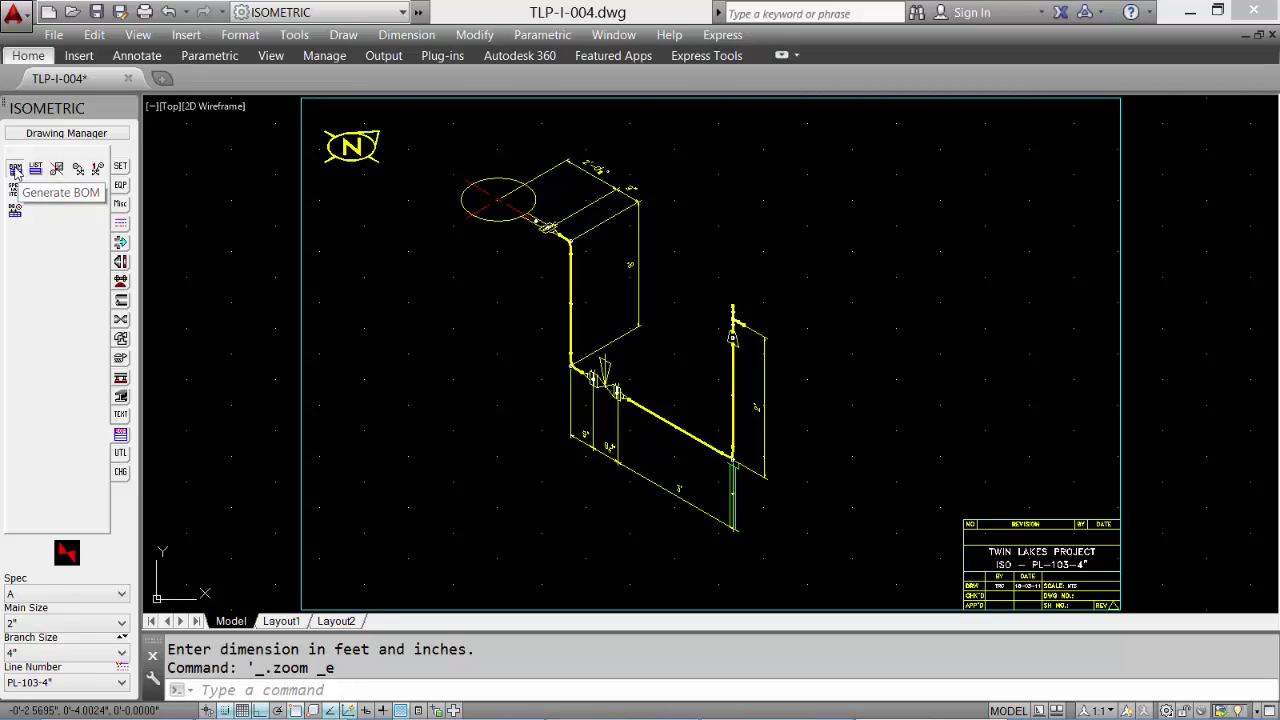
{"action": "left_click", "coordinate": [15, 170]}
- Generate a Cut Length BOM table at the border's top-right corner and agree to add material balloons
{"action": "left_click", "coordinate": [662, 510]}
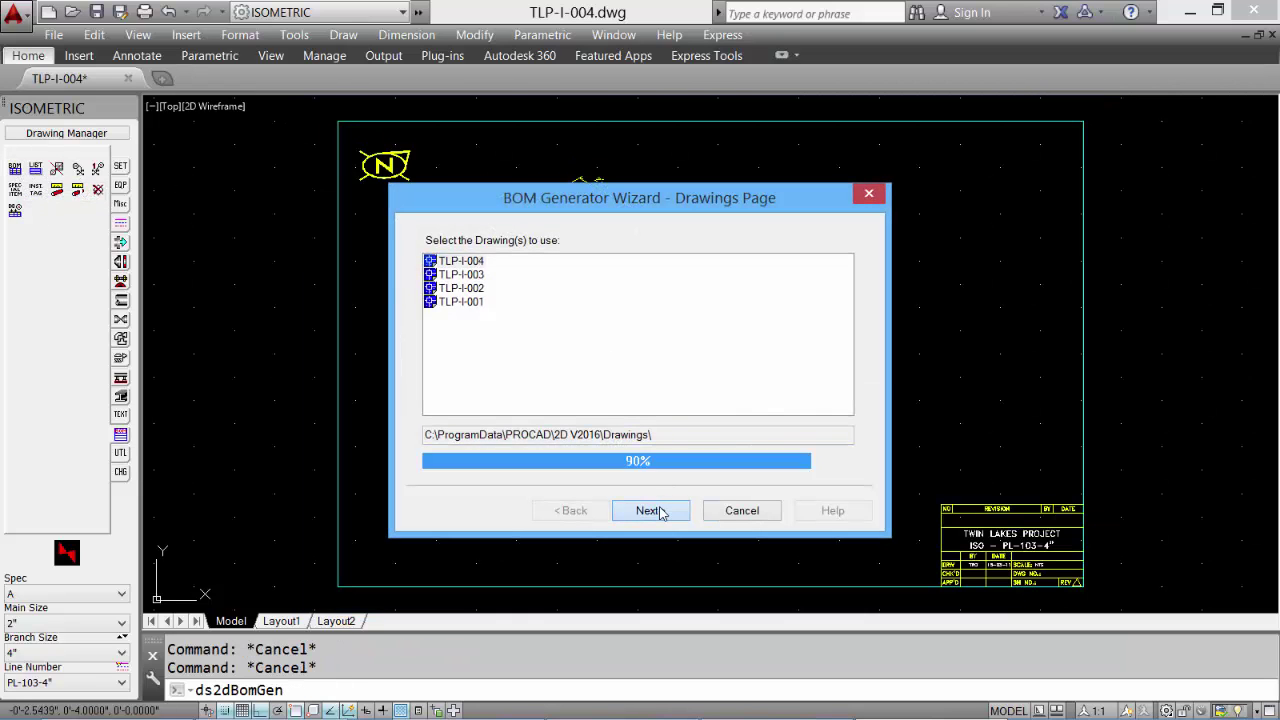
{"action": "left_click", "coordinate": [659, 511]}
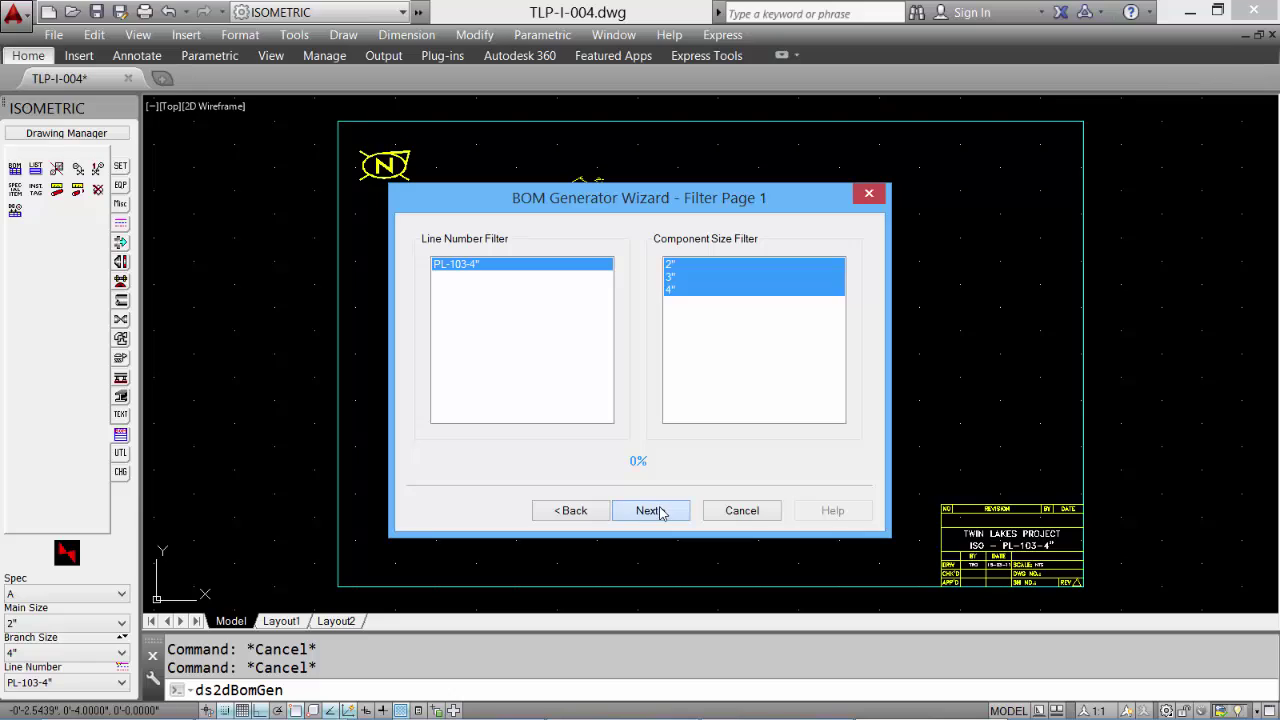
{"action": "left_click", "coordinate": [659, 511]}
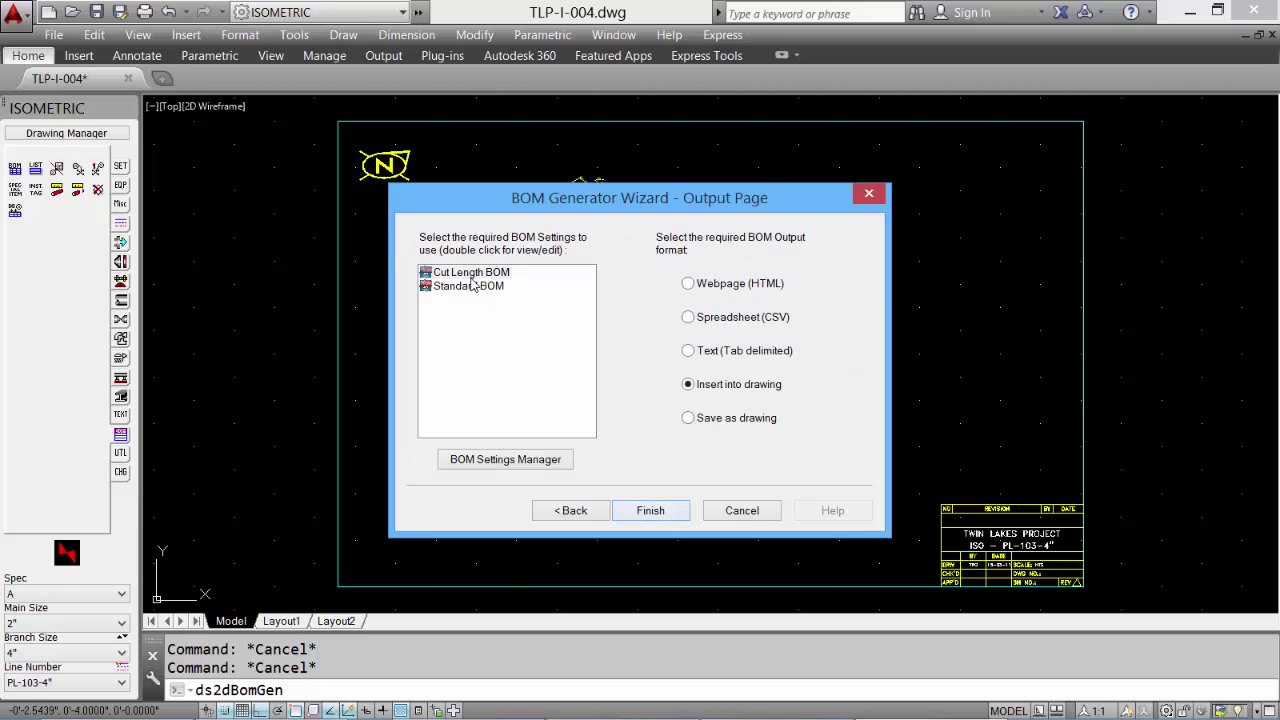
{"action": "left_click", "coordinate": [471, 276]}
{"action": "left_click", "coordinate": [658, 511]}
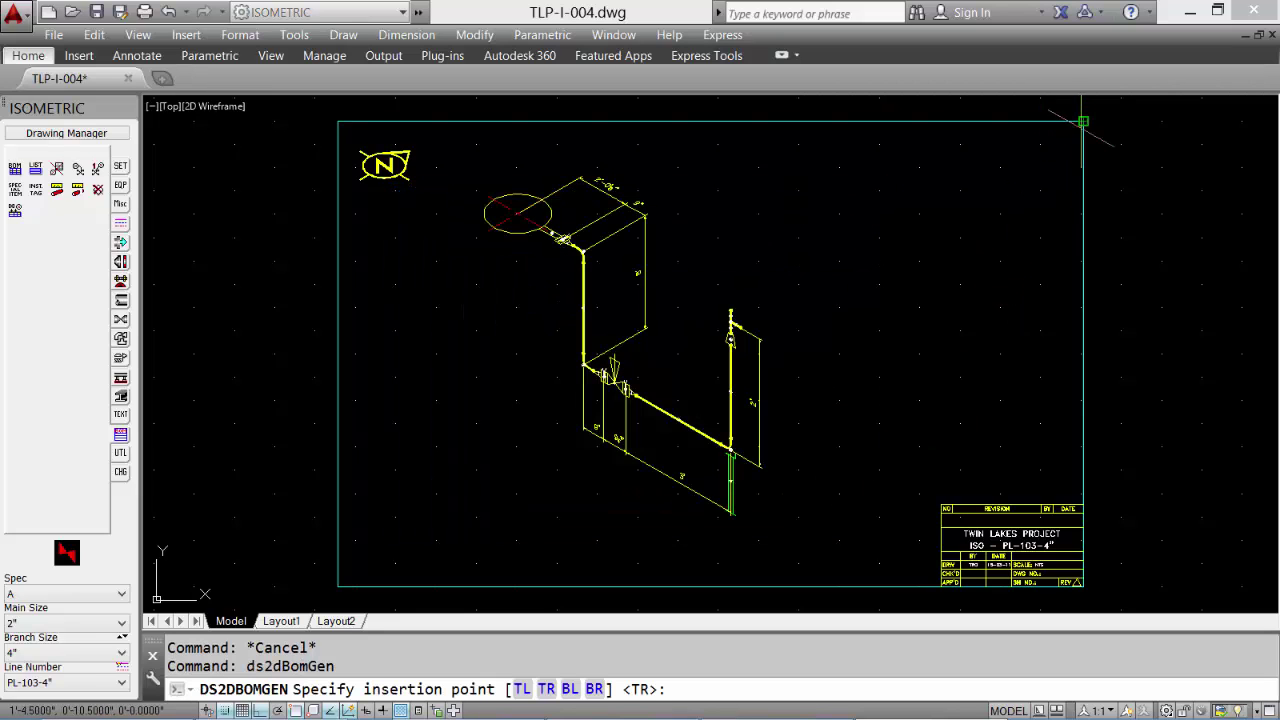
{"action": "left_click", "coordinate": [1082, 121]}
{"action": "left_click", "coordinate": [694, 415]}
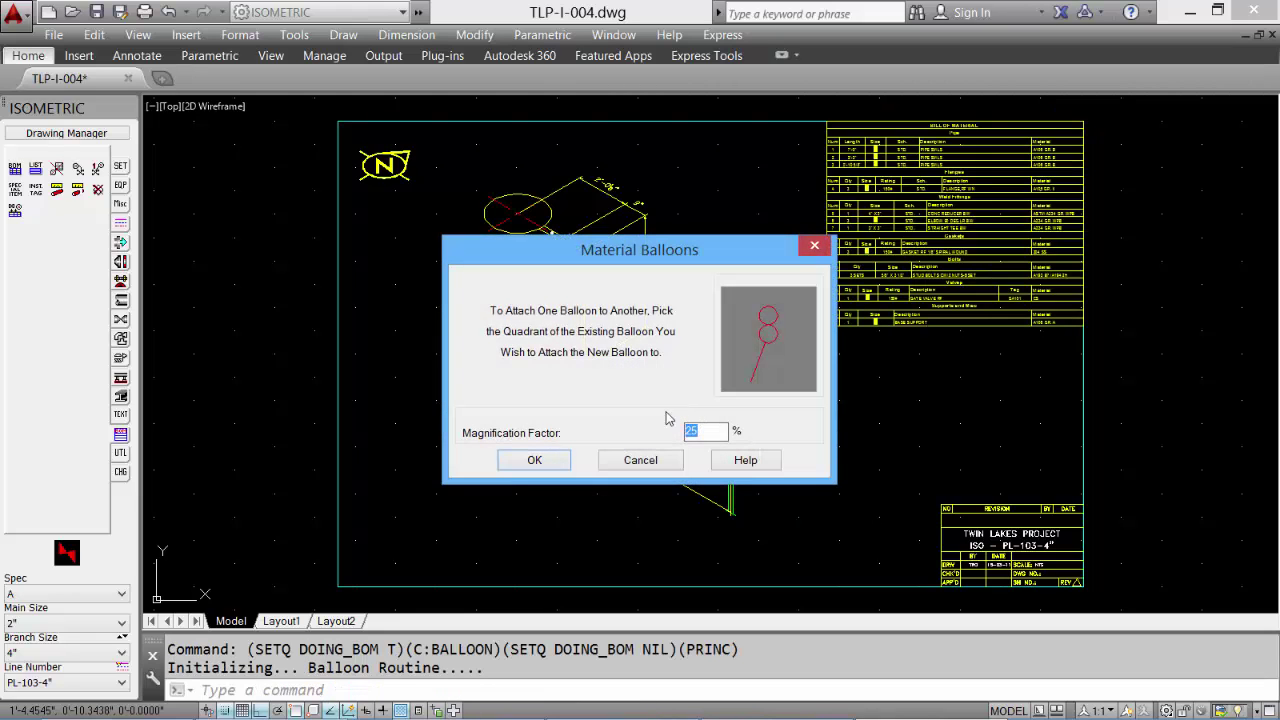
- Accept the balloon magnification and place balloons 7, 5 and 6 by the tee, riser and elbow
{"action": "left_click", "coordinate": [534, 460]}
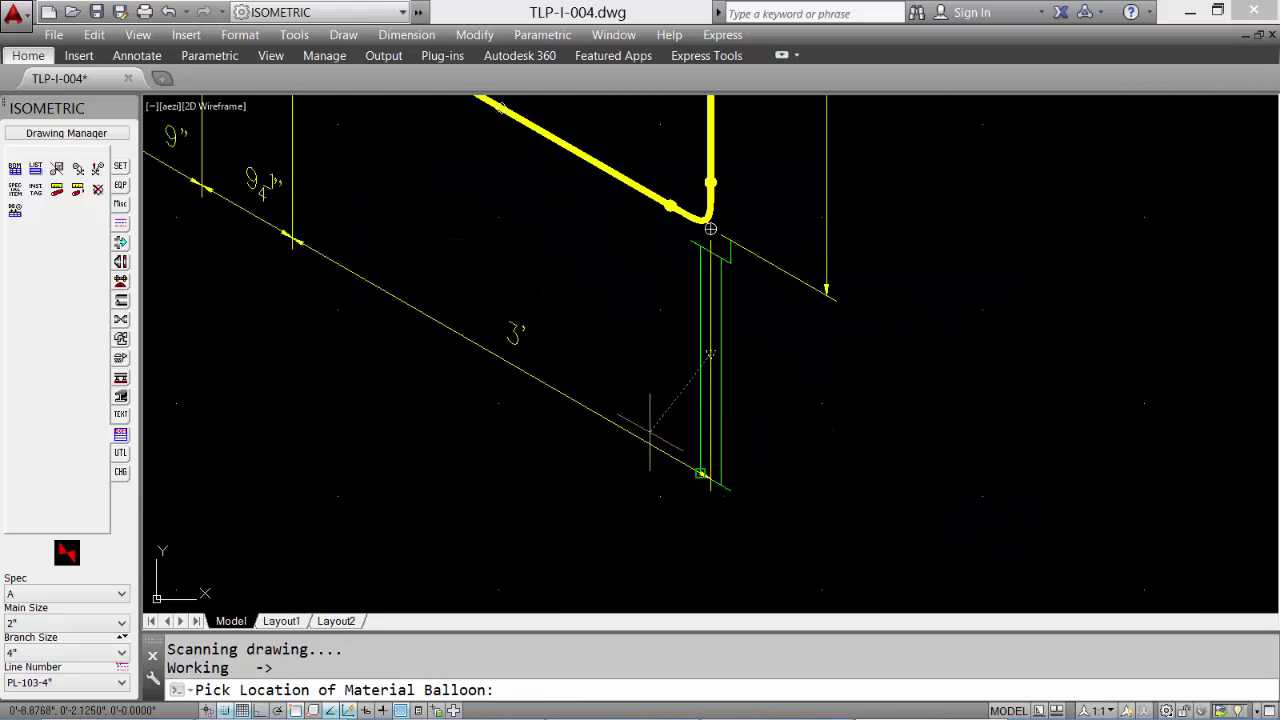
{"action": "left_click", "coordinate": [800, 405]}
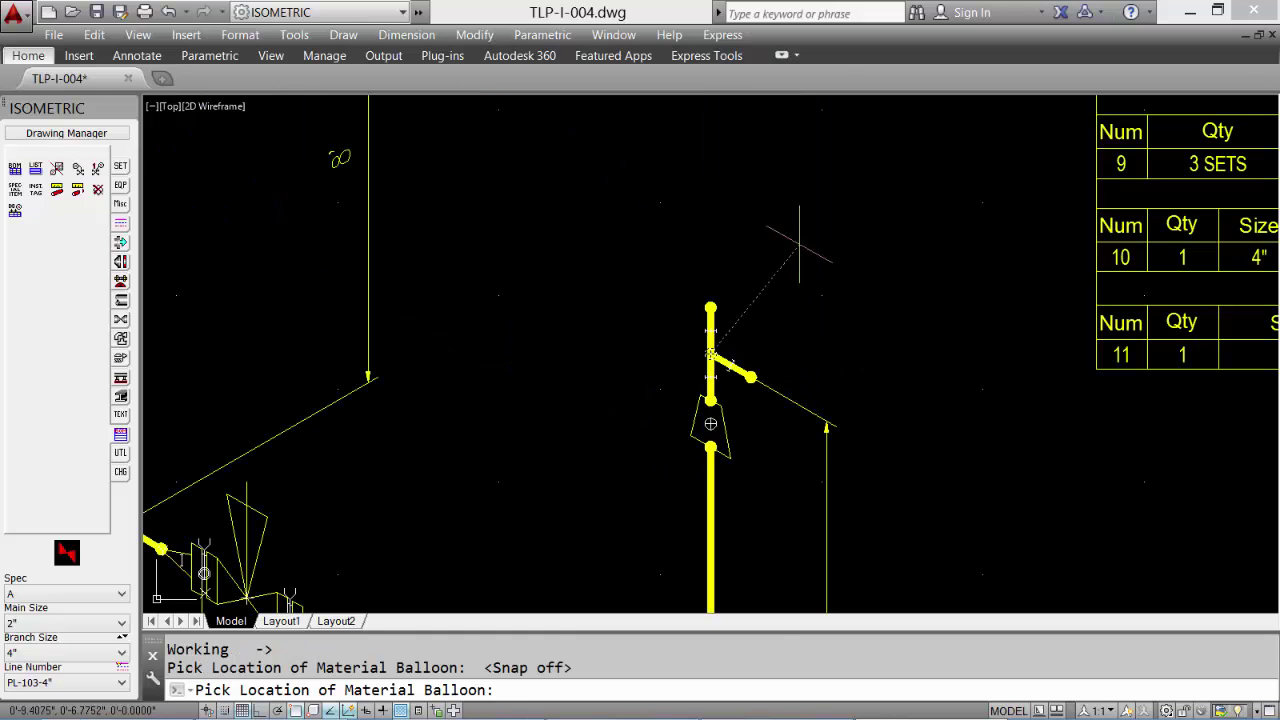
{"action": "left_click", "coordinate": [793, 299]}
{"action": "left_click", "coordinate": [643, 351]}
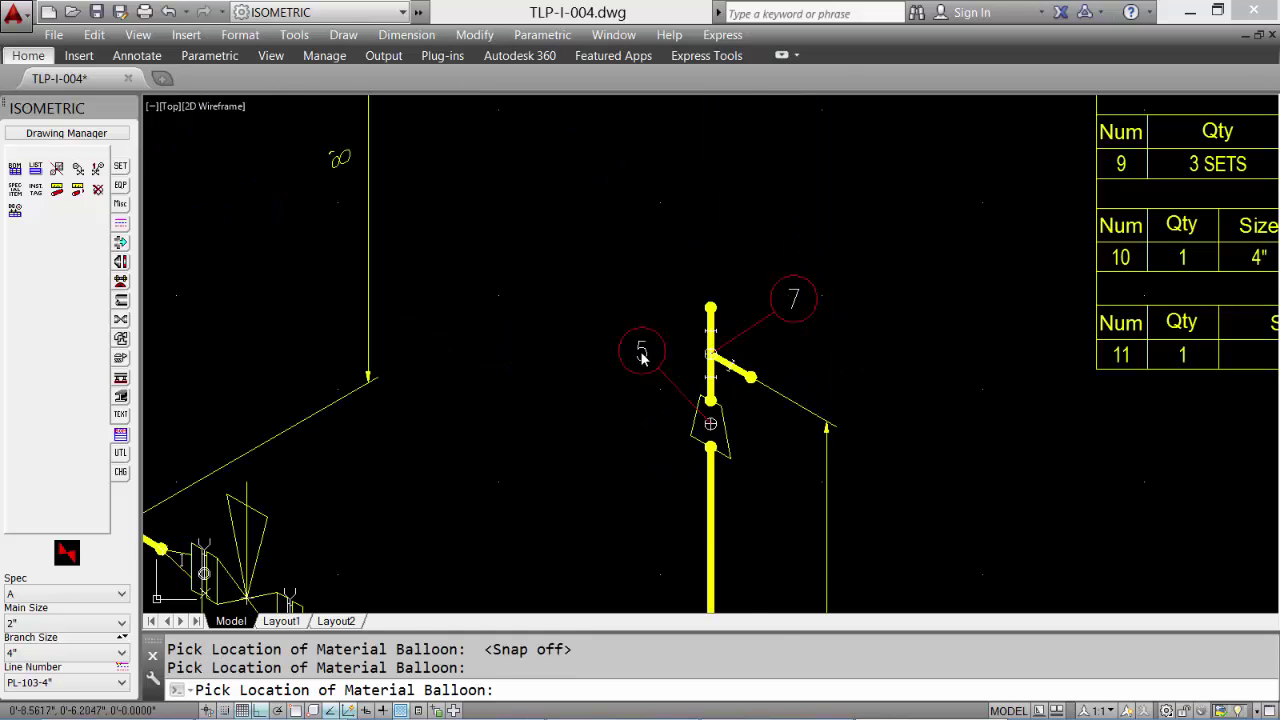
{"action": "left_click", "coordinate": [652, 295]}
{"action": "left_click", "coordinate": [674, 214]}
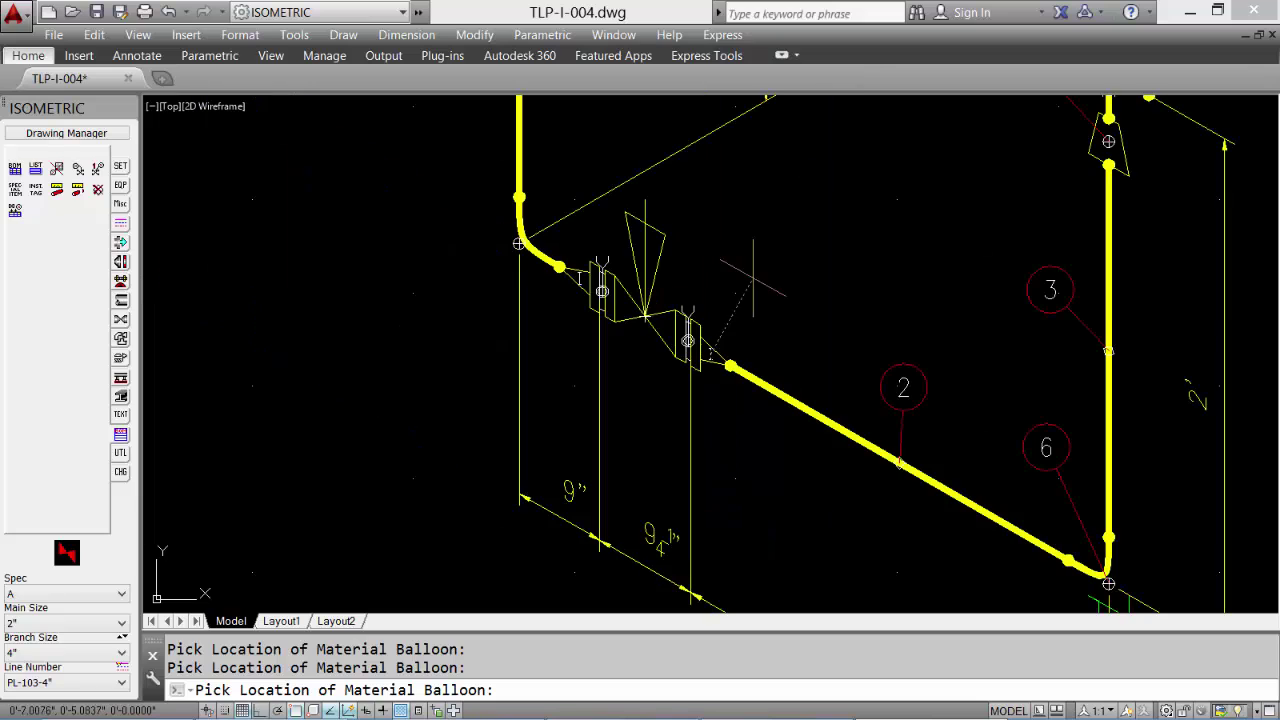
{"action": "left_click", "coordinate": [688, 340]}
- Place the stacked balloons 9, 8, 6 and 4 near the valve and flange, then dismiss the up-to-date message
{"action": "left_click", "coordinate": [697, 332]}
{"action": "left_click", "coordinate": [654, 316]}
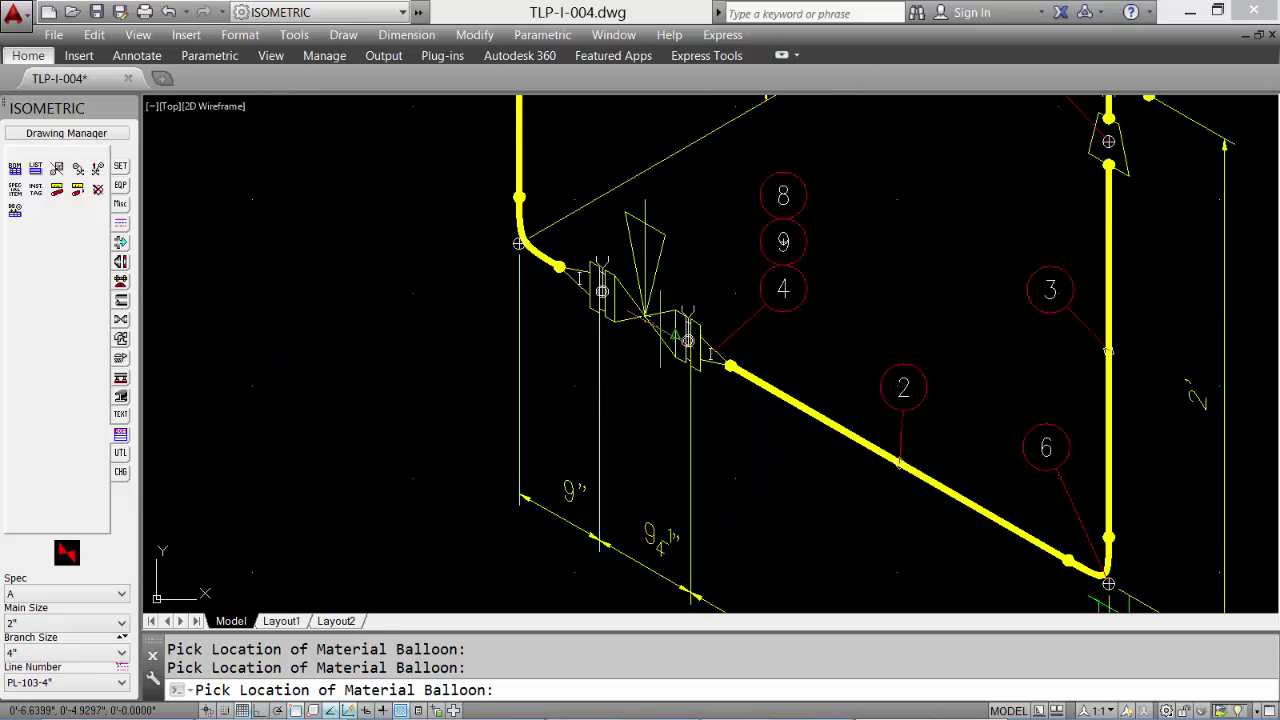
{"action": "left_click", "coordinate": [620, 414]}
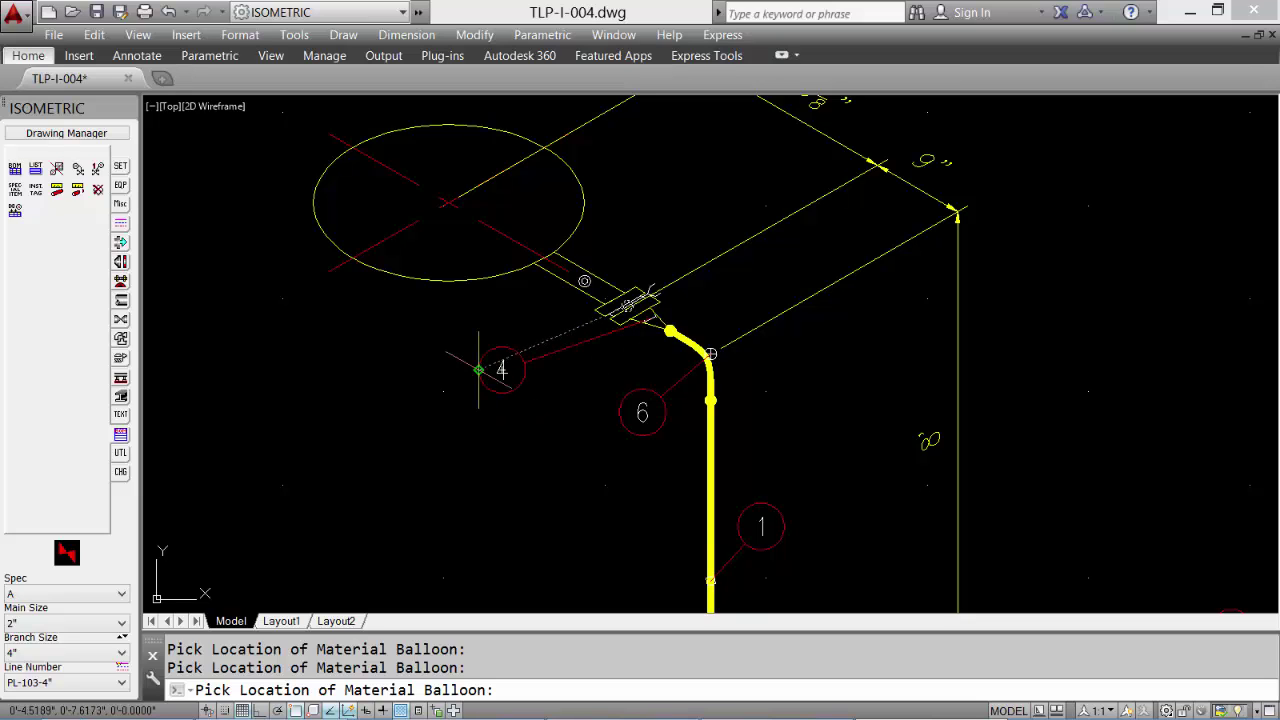
{"action": "left_click", "coordinate": [478, 370]}
{"action": "left_click", "coordinate": [426, 368]}
{"action": "left_click", "coordinate": [380, 368]}
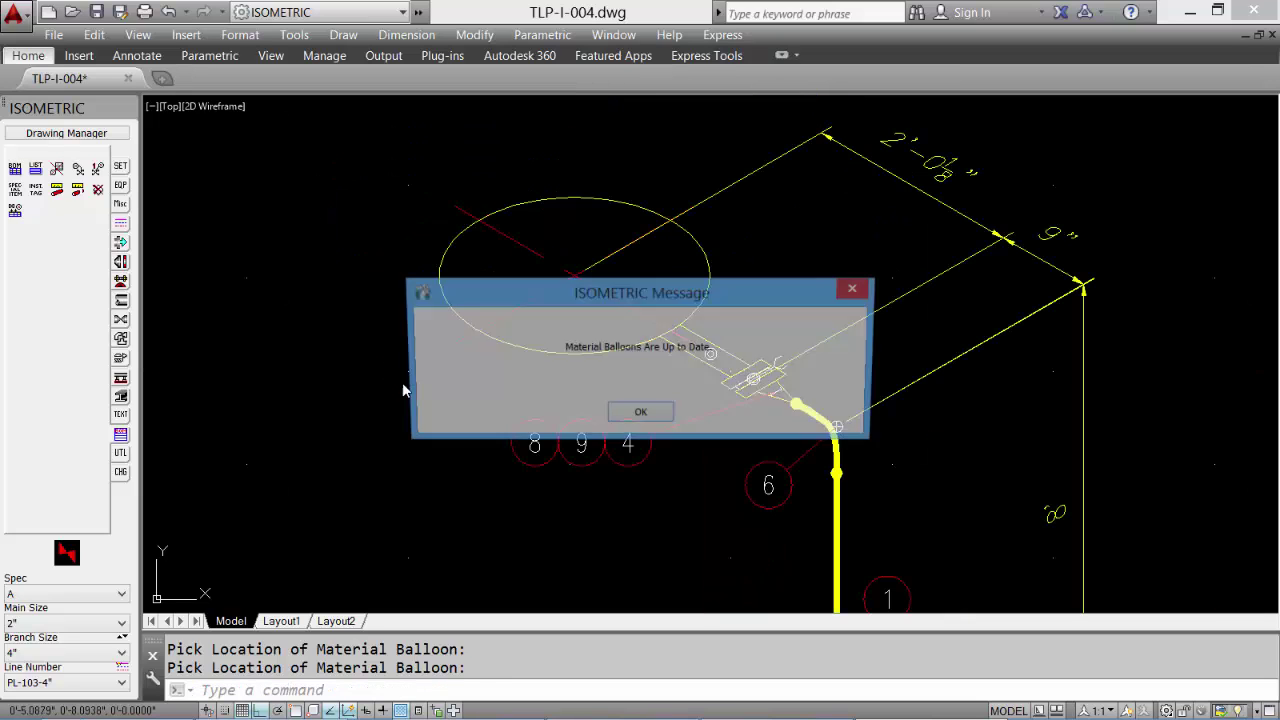
{"action": "left_click", "coordinate": [641, 415]}
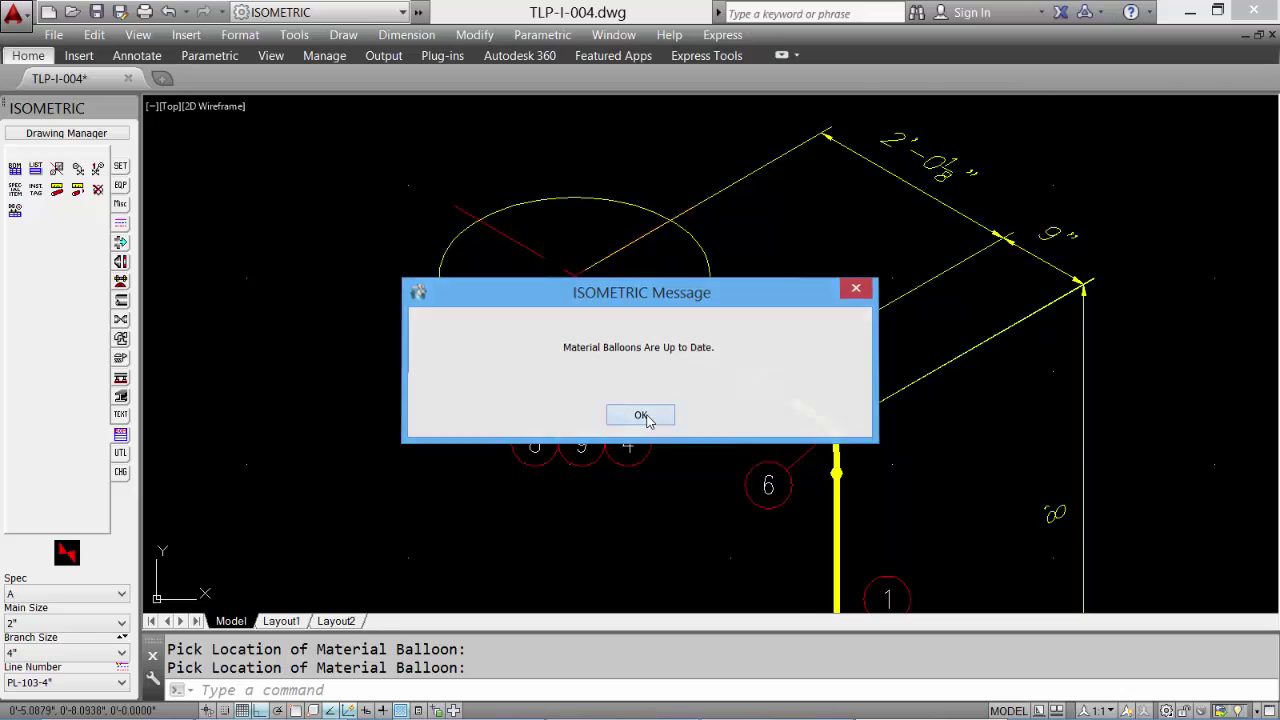
- Zoom in to inspect the bill of material table, return to the full sheet, and save TLP-I-004
{"action": "type", "text": "z"}
{"action": "key", "text": "Return"}
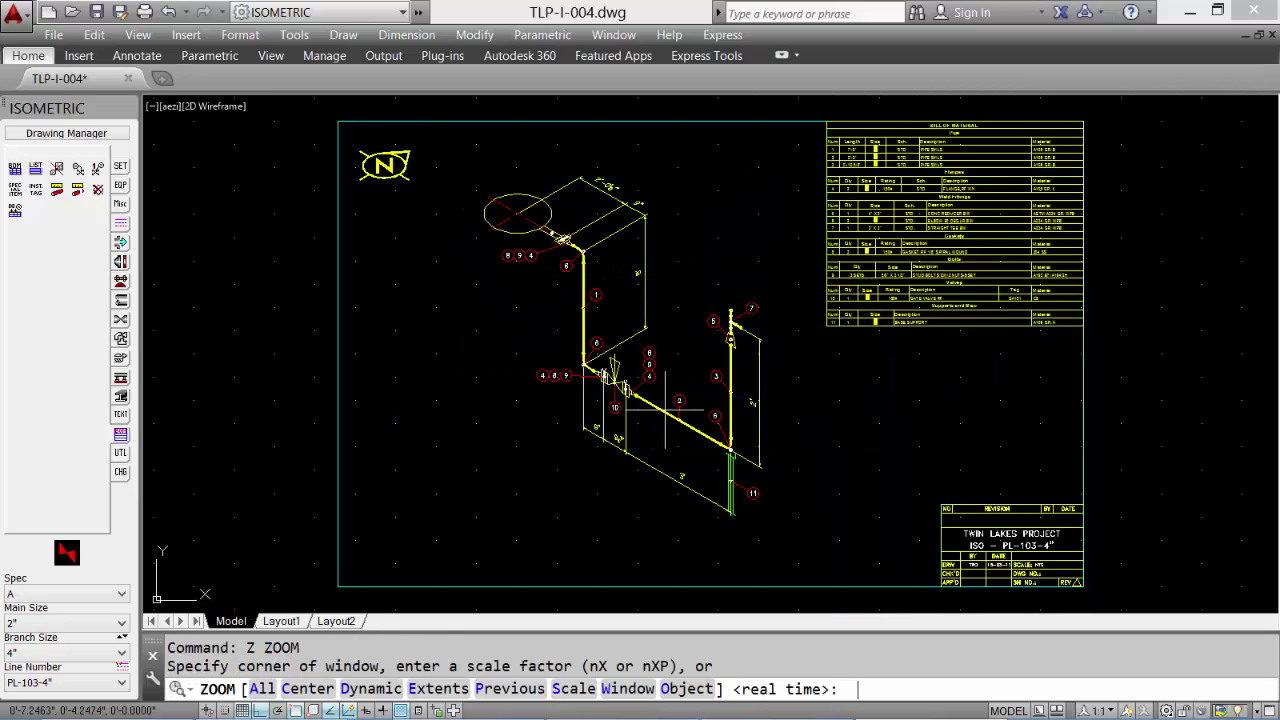
{"action": "left_click", "coordinate": [814, 115]}
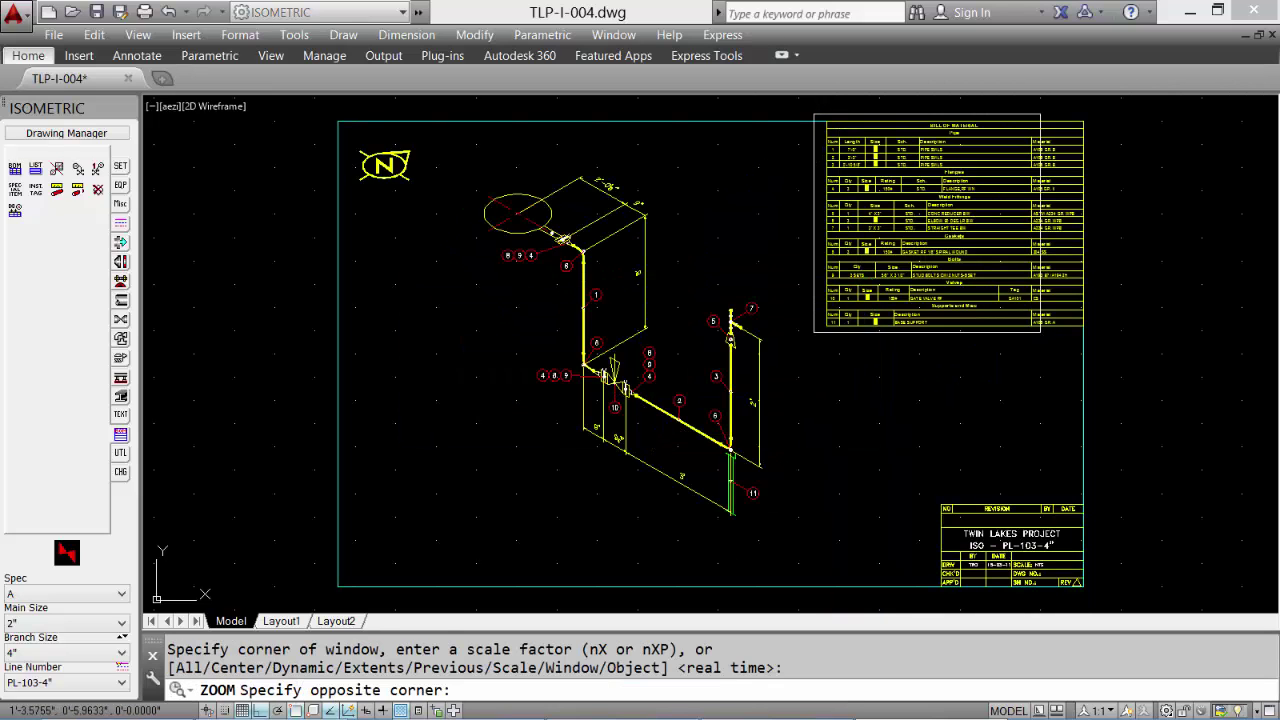
{"action": "left_click", "coordinate": [1087, 333]}
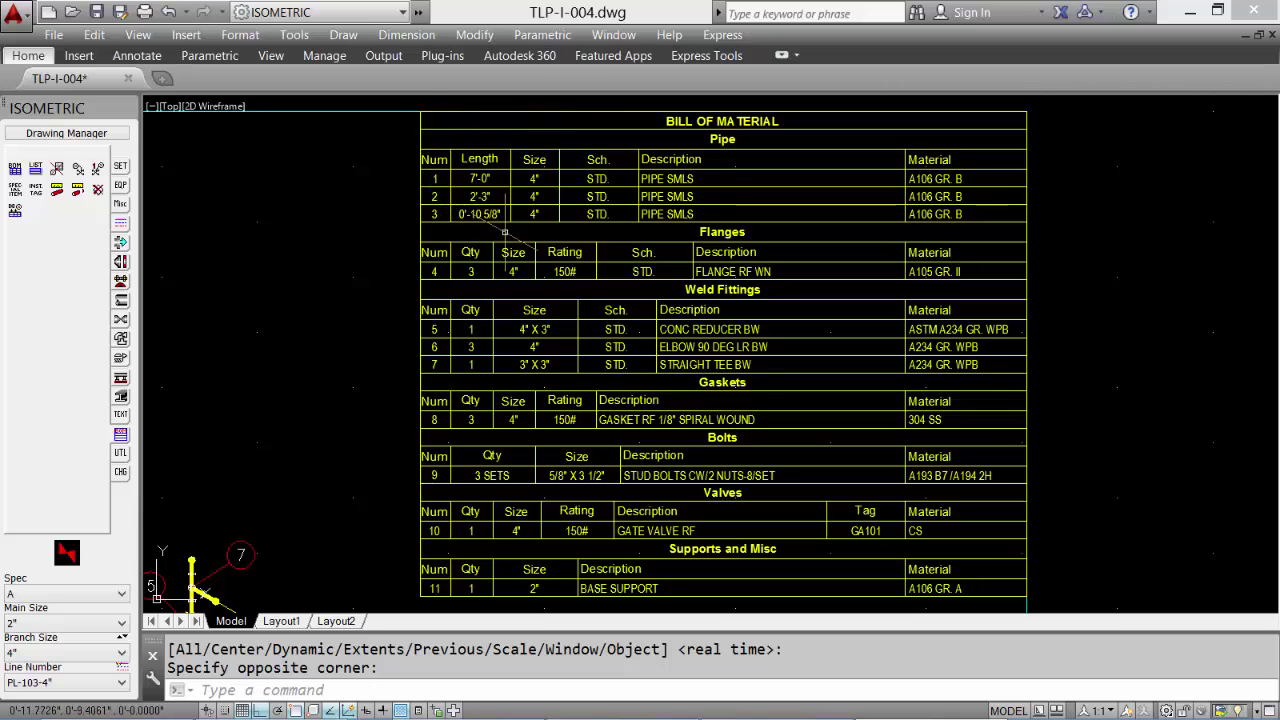
{"action": "type", "text": "z"}
{"action": "key", "text": "Return"}
{"action": "type", "text": "p"}
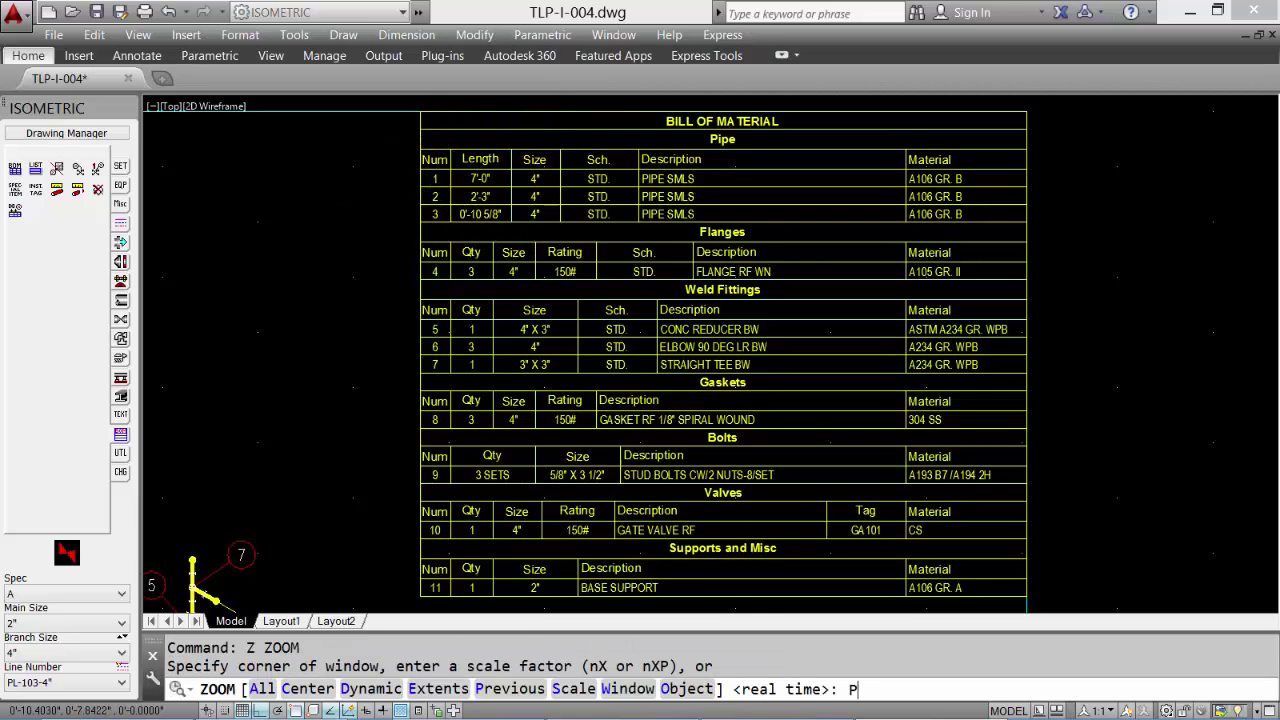
{"action": "key", "text": "Return"}
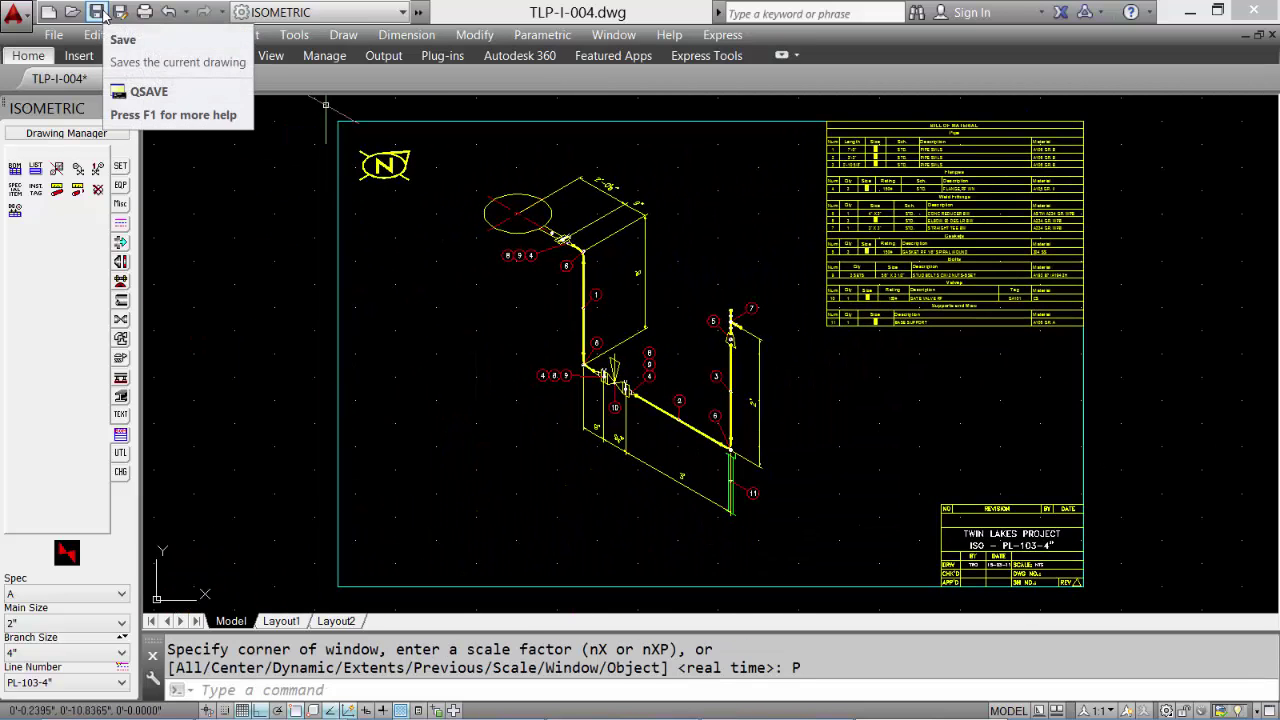
{"action": "left_click", "coordinate": [97, 12]}
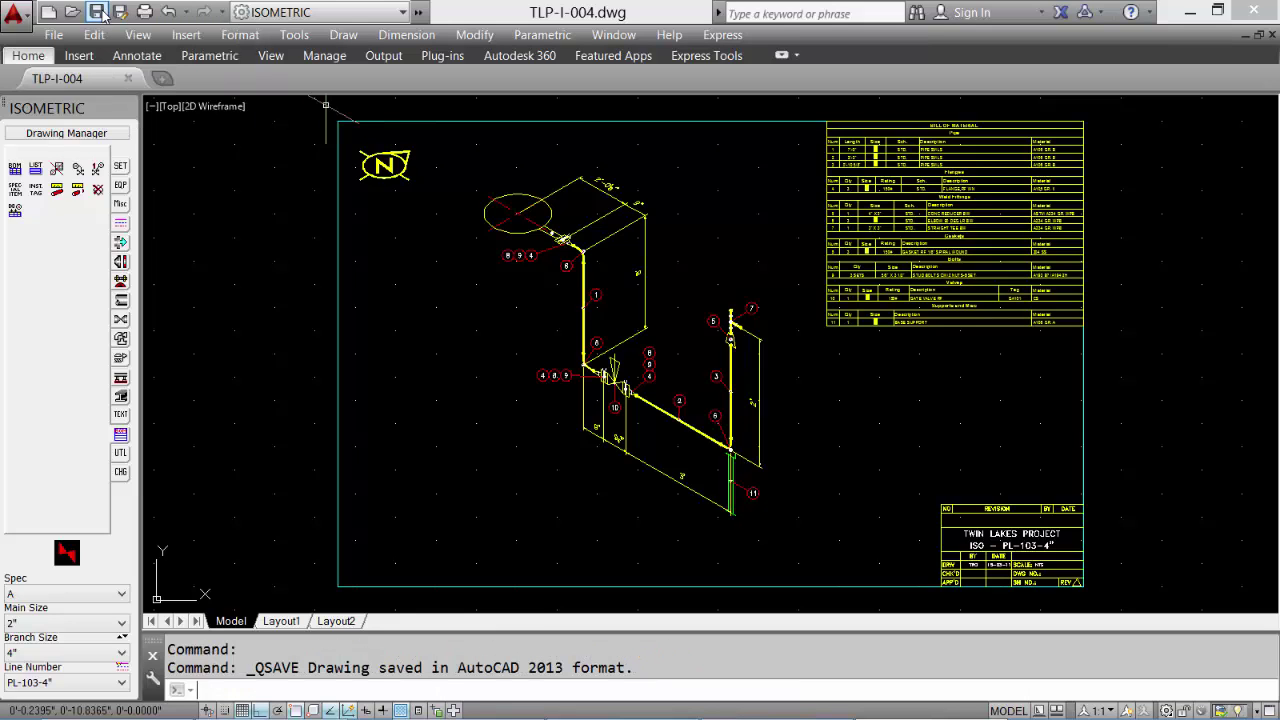